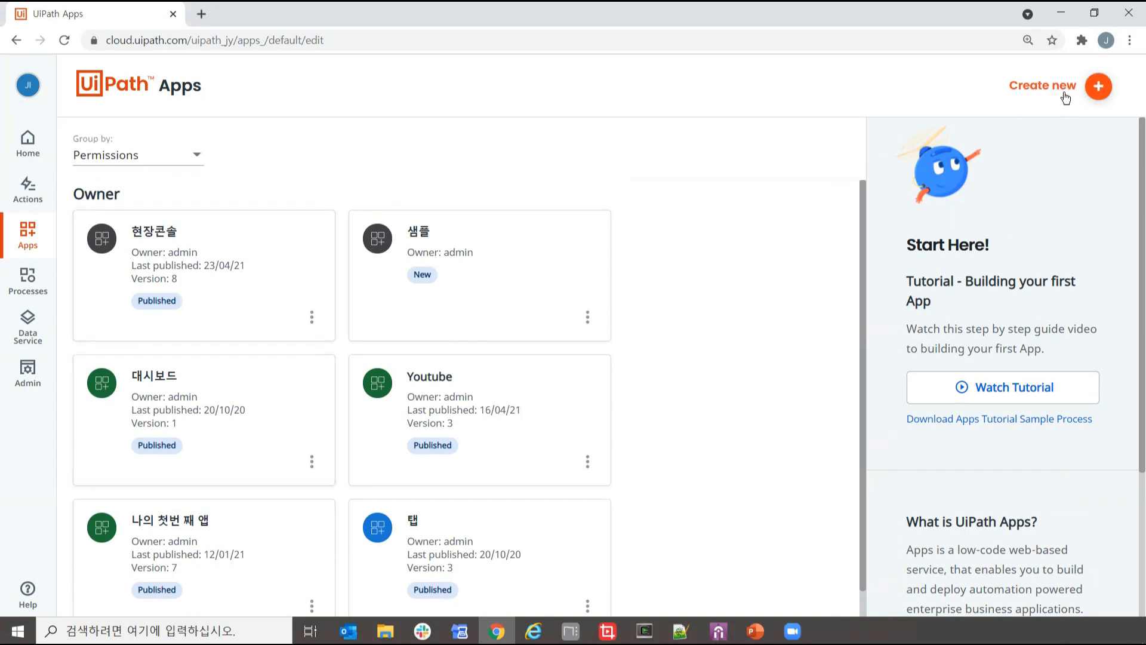
- Create a new app named 테스트
click(1098, 89)
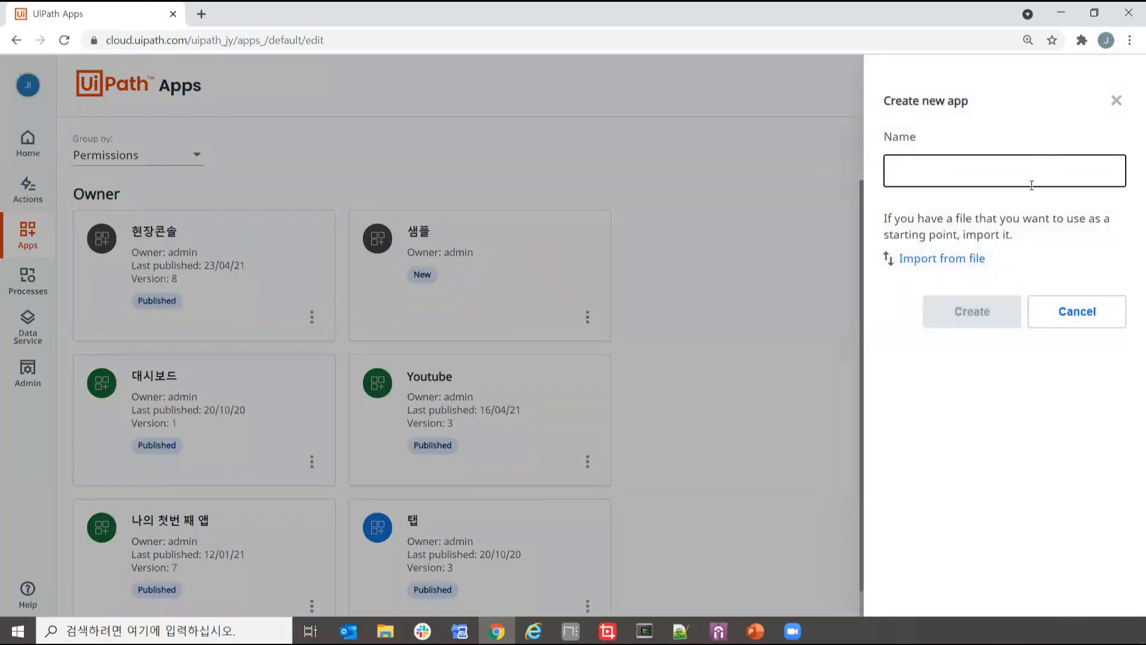
text(테)
key(BackSpace)
text(테슽)
text(트)
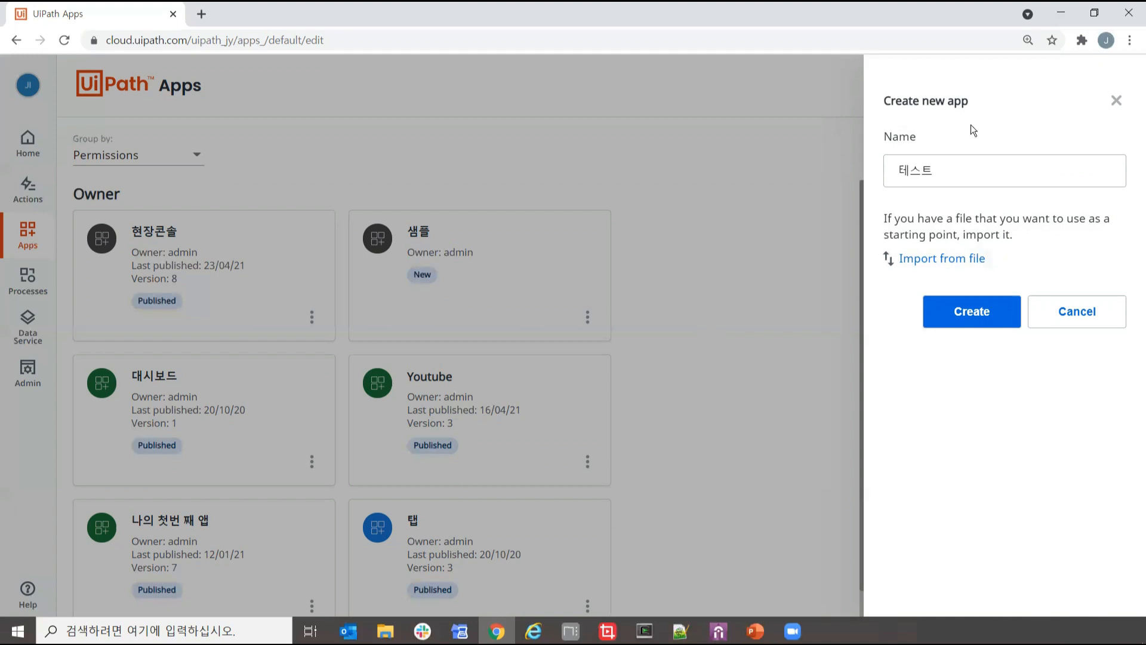
click(972, 311)
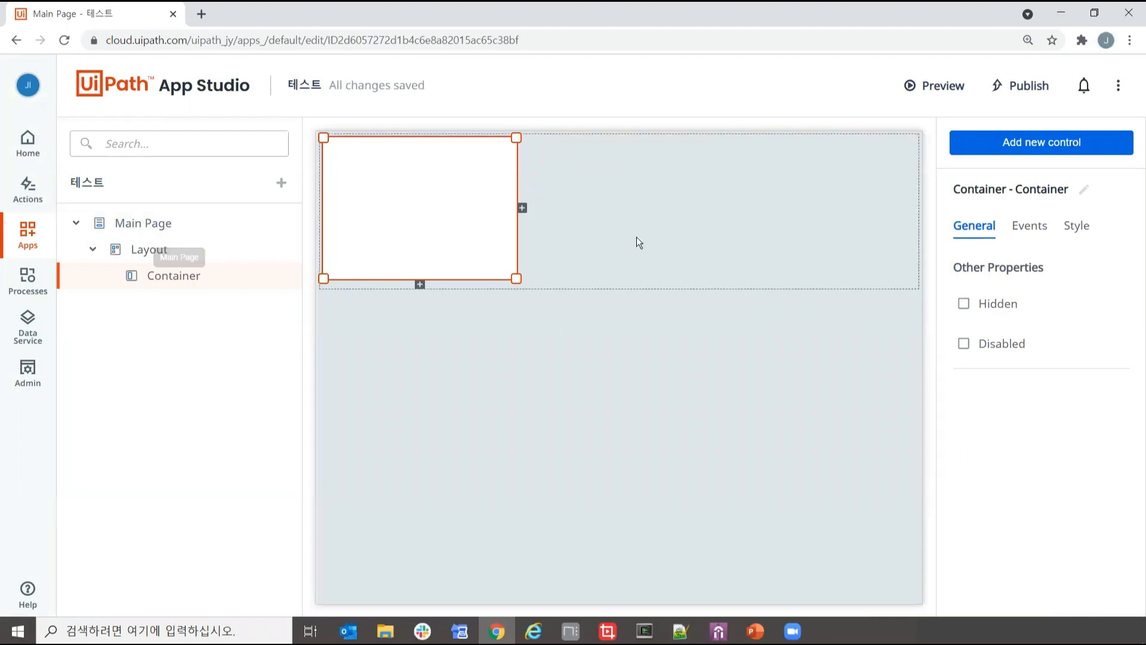
click(209, 239)
click(660, 262)
click(467, 333)
click(152, 249)
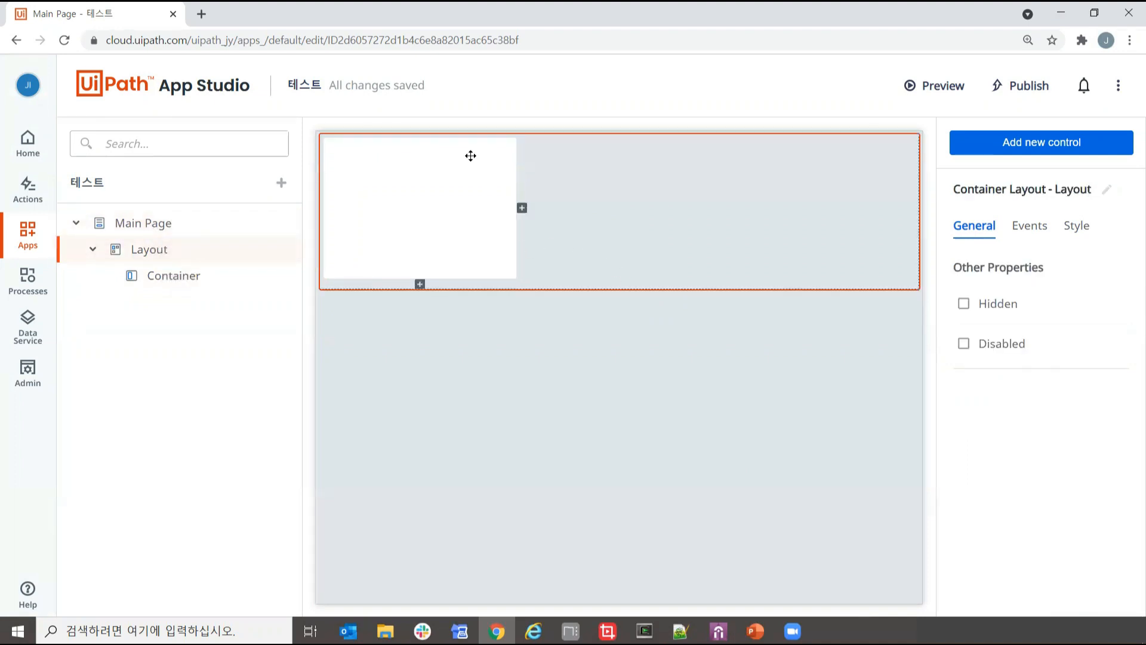
- Move the container to the middle of the layout and stretch it downward into a tall rectangle
click(233, 284)
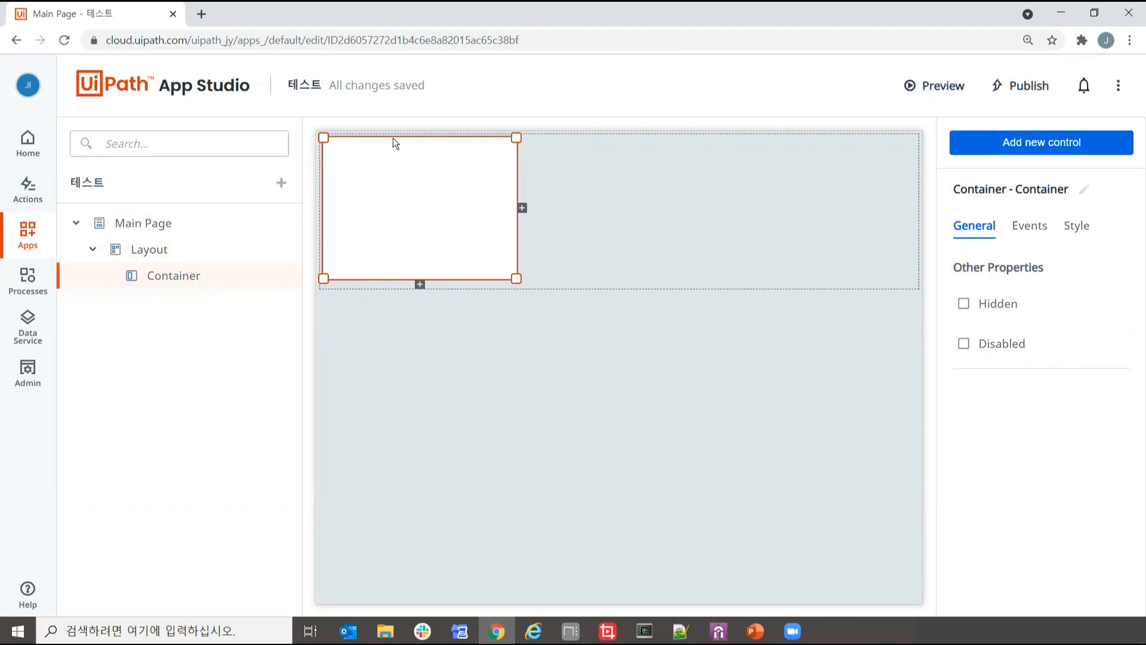
drag(464, 201, 618, 168)
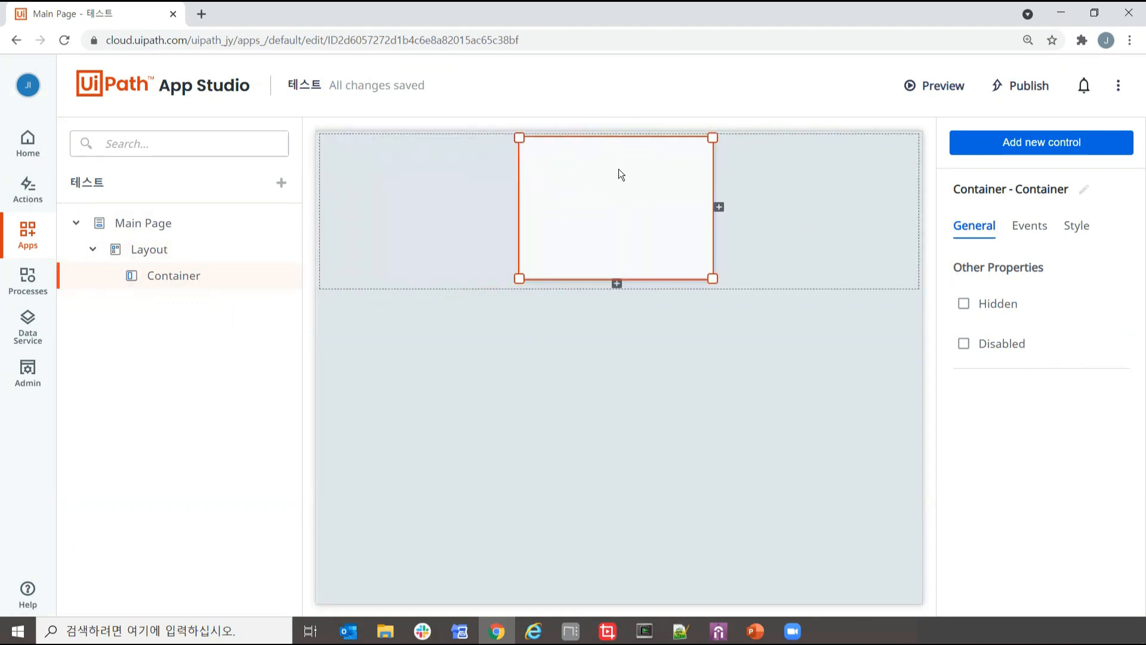
drag(718, 279, 741, 529)
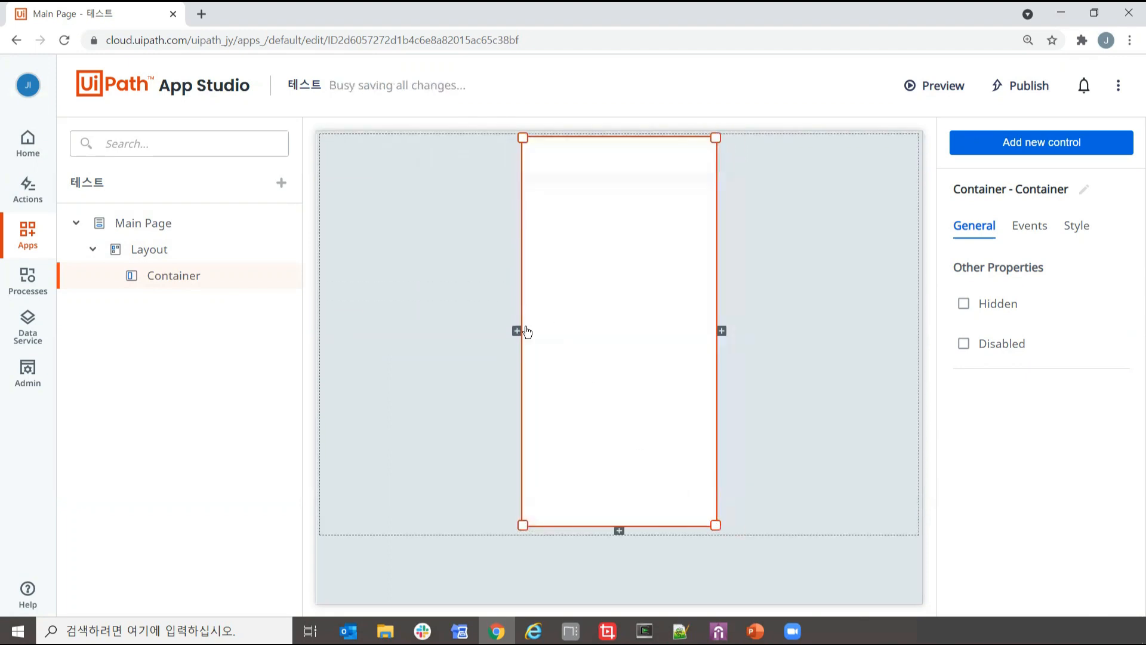
click(738, 332)
click(1091, 451)
click(615, 311)
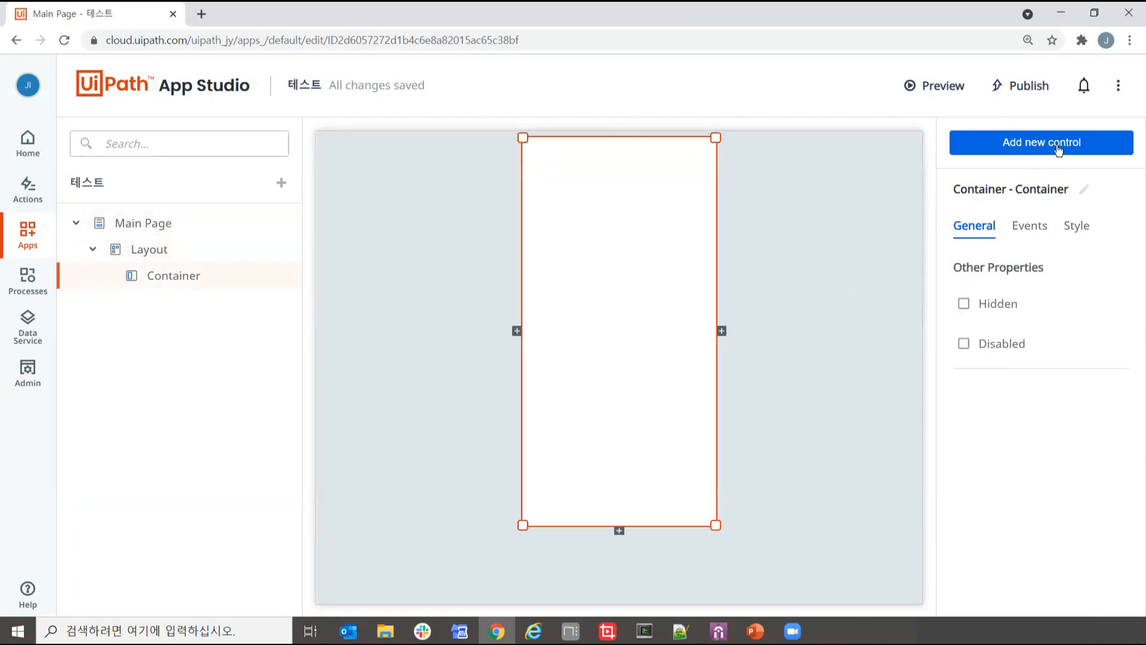
- Browse the Input controls that can be added to the page, from Button to Textbox
click(1059, 146)
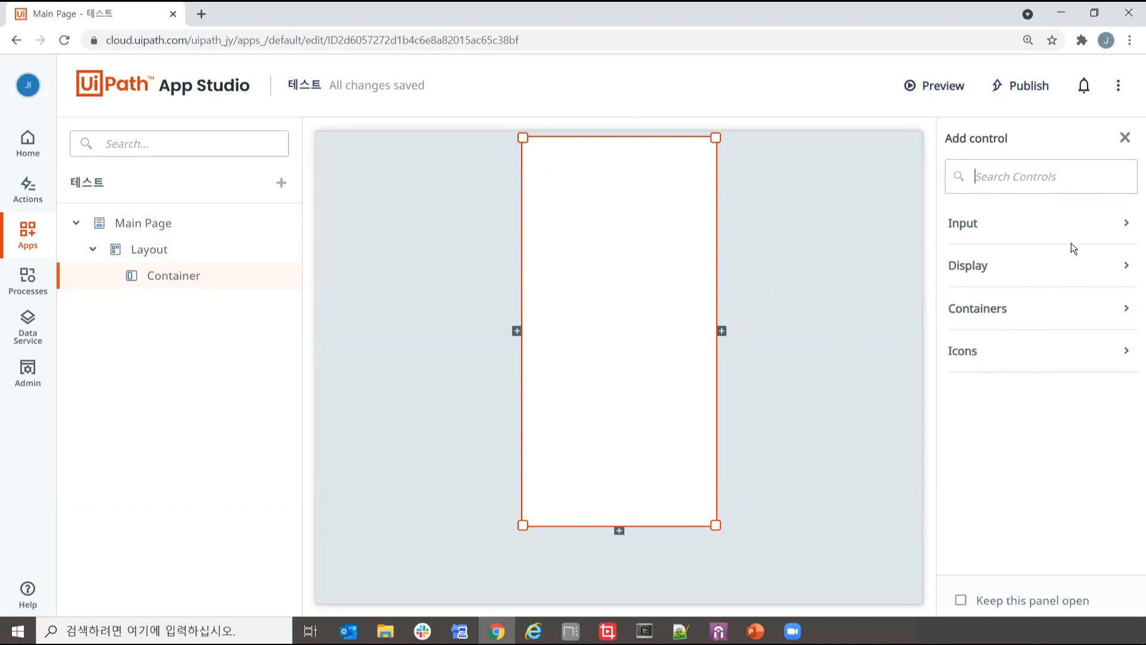
click(1057, 238)
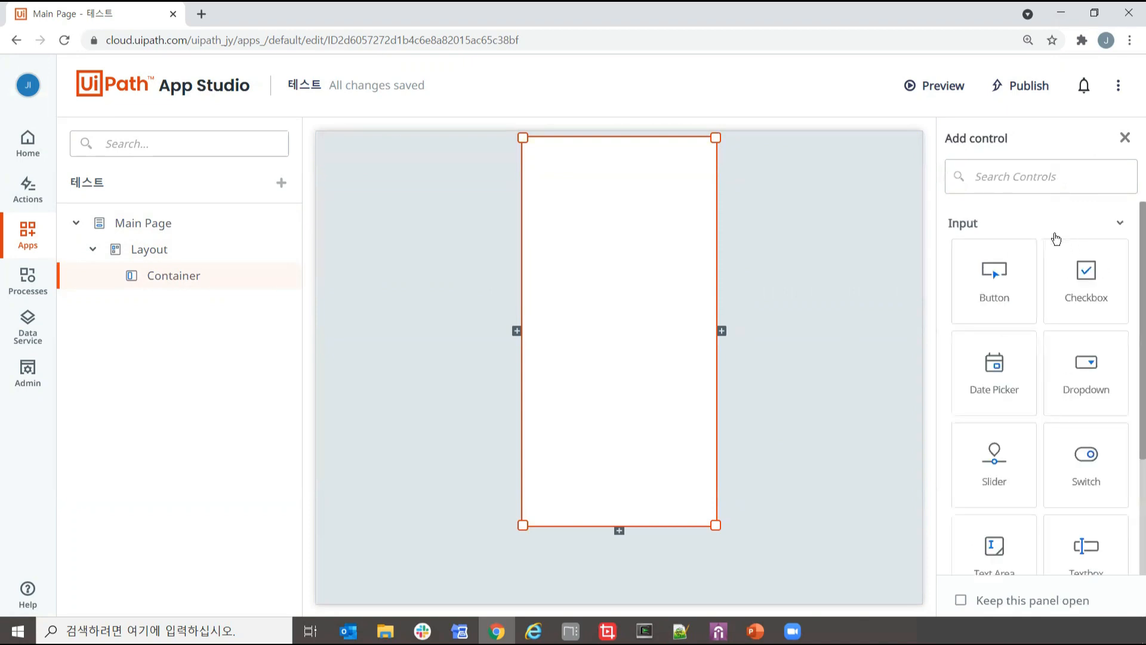
scroll(1037, 340, down, 2)
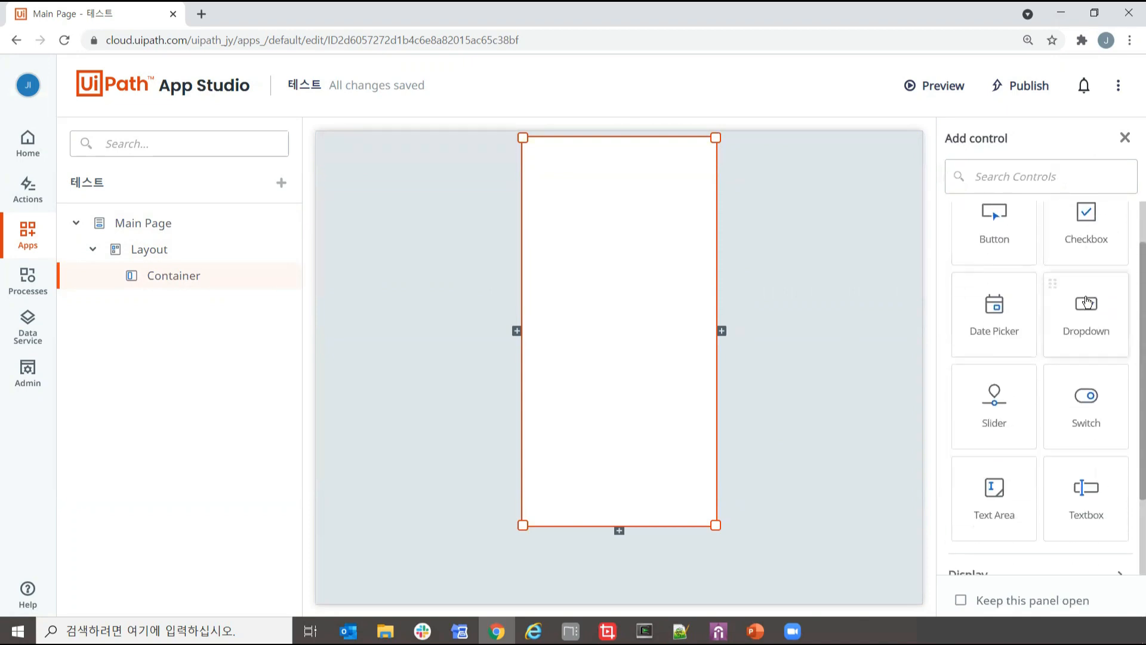
scroll(1013, 331, up, 2)
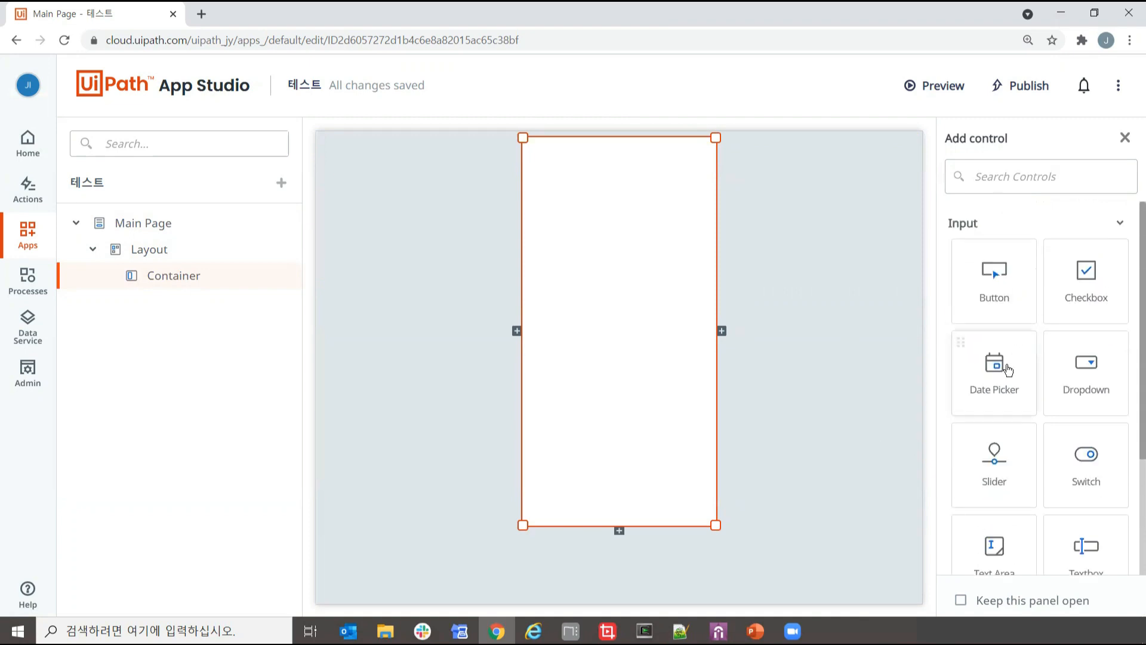
scroll(1082, 400, down, 2)
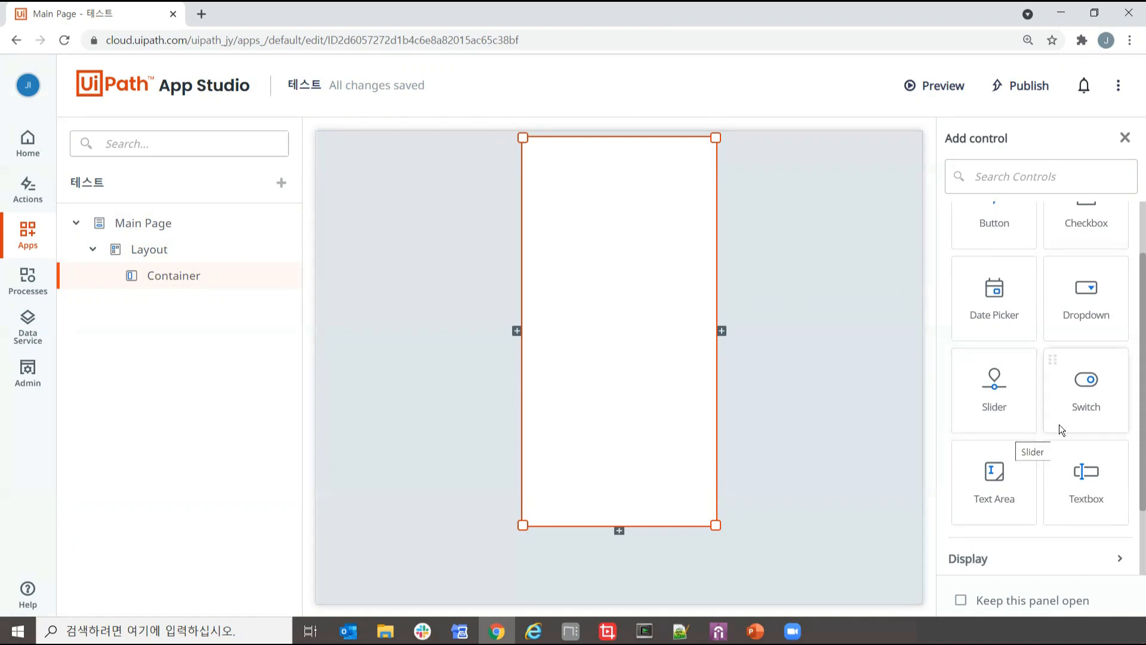
scroll(1005, 488, down, 1)
scroll(1076, 438, up, 2)
scroll(1076, 439, down, 1)
scroll(1076, 438, down, 2)
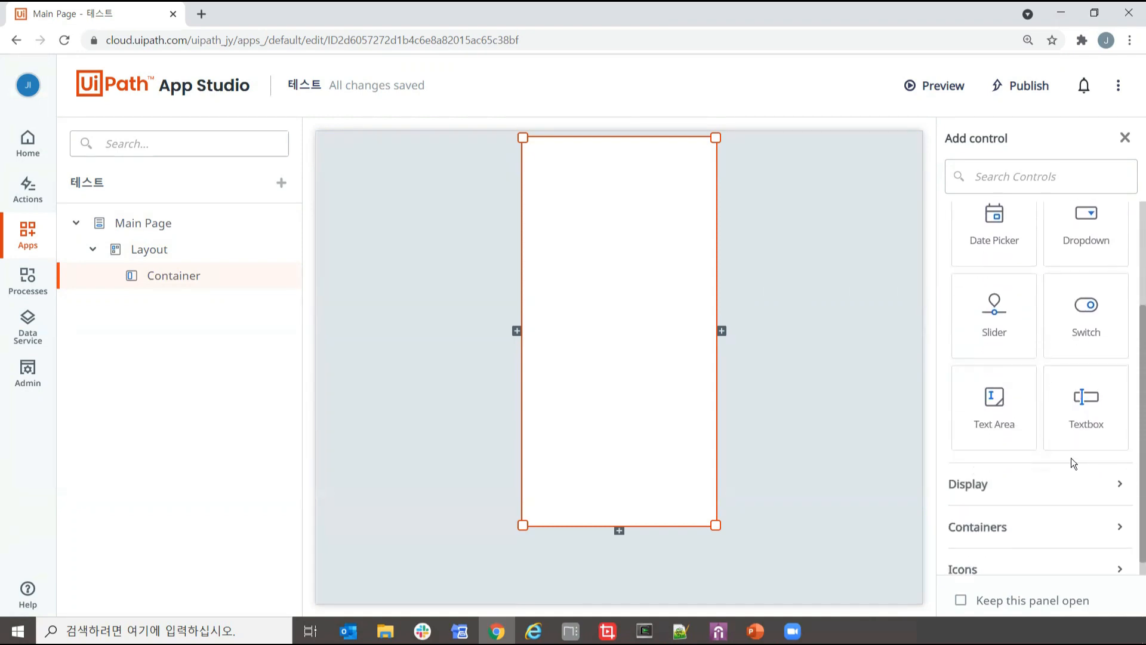
- Look through the available Display controls and Containers controls
click(992, 479)
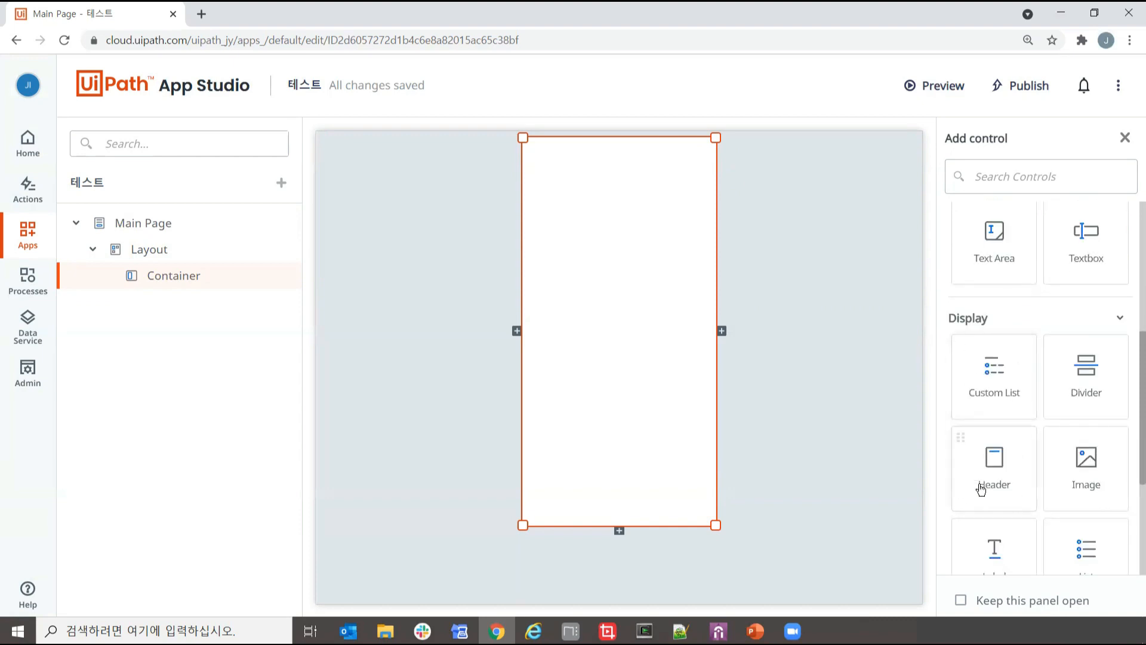
scroll(992, 540, down, 1)
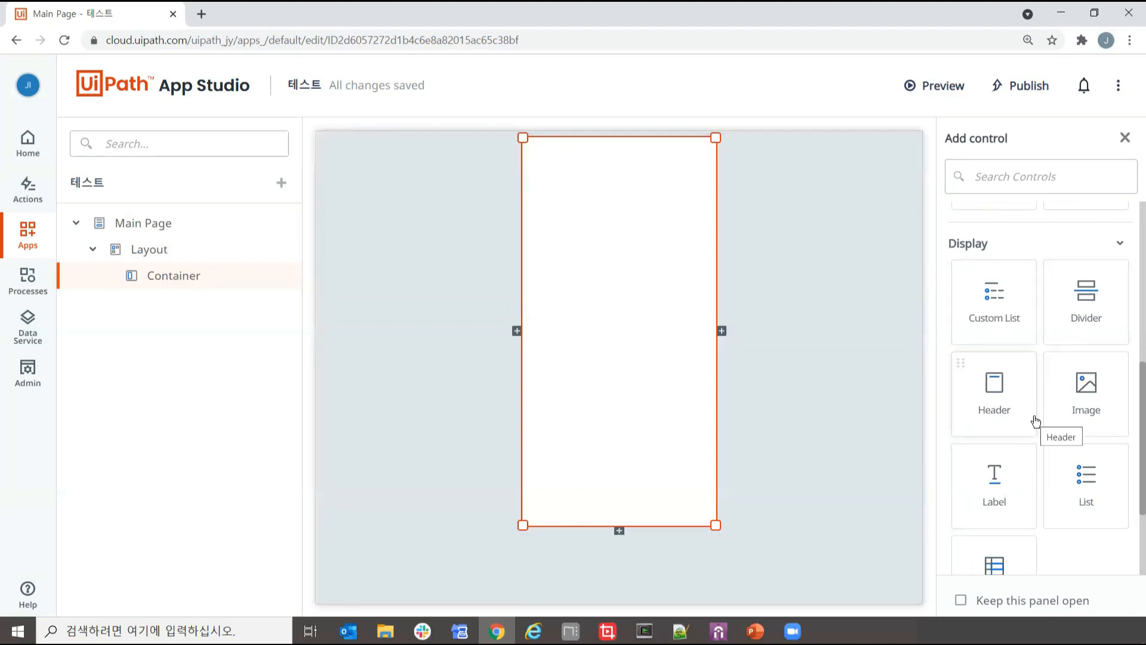
scroll(951, 520, down, 2)
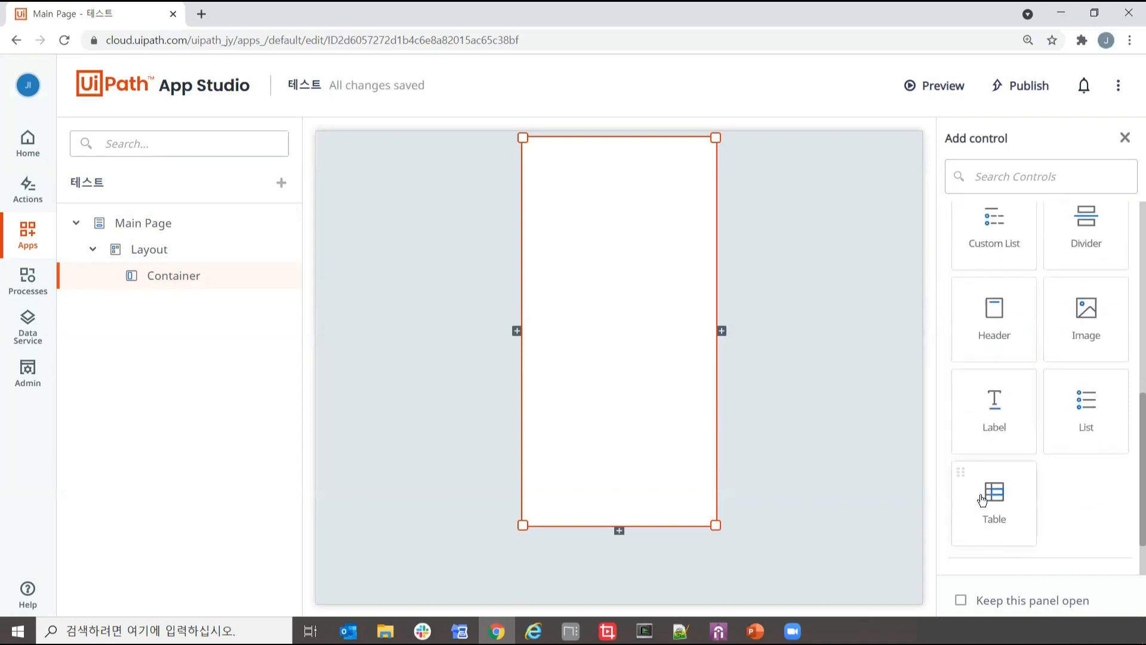
scroll(997, 517, down, 2)
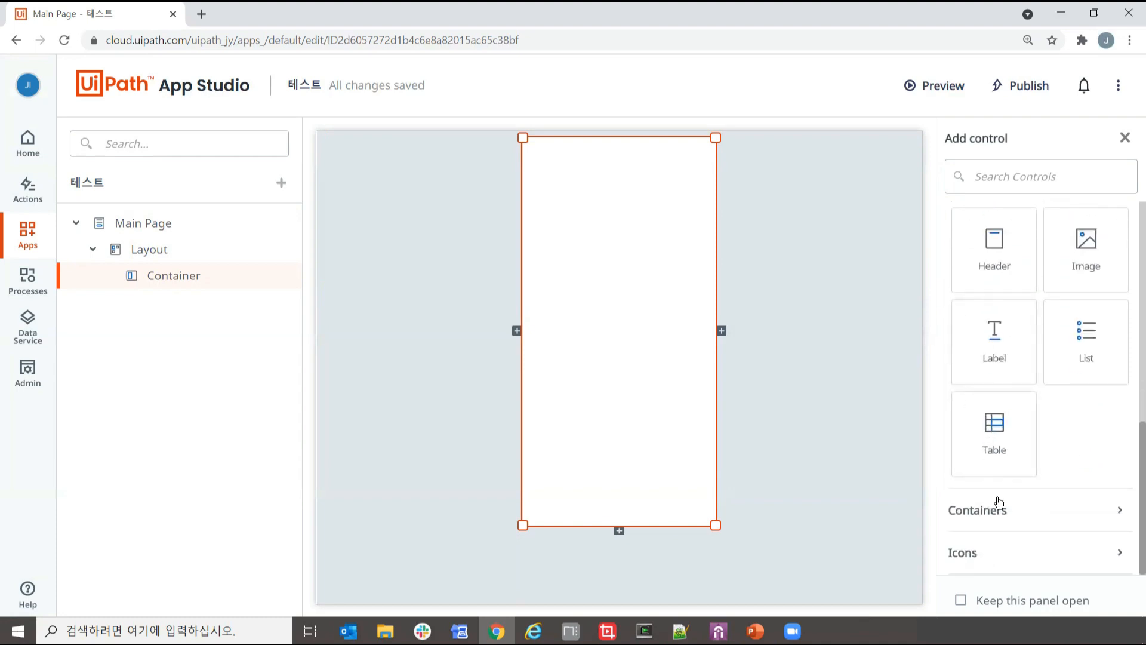
click(996, 524)
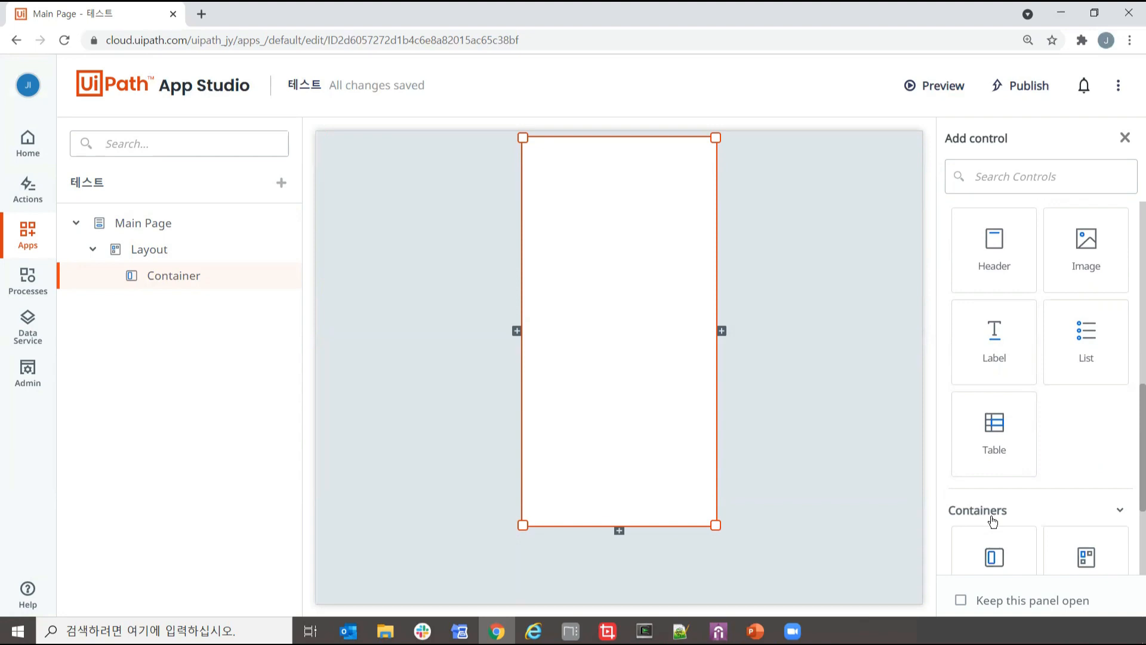
scroll(991, 519, down, 5)
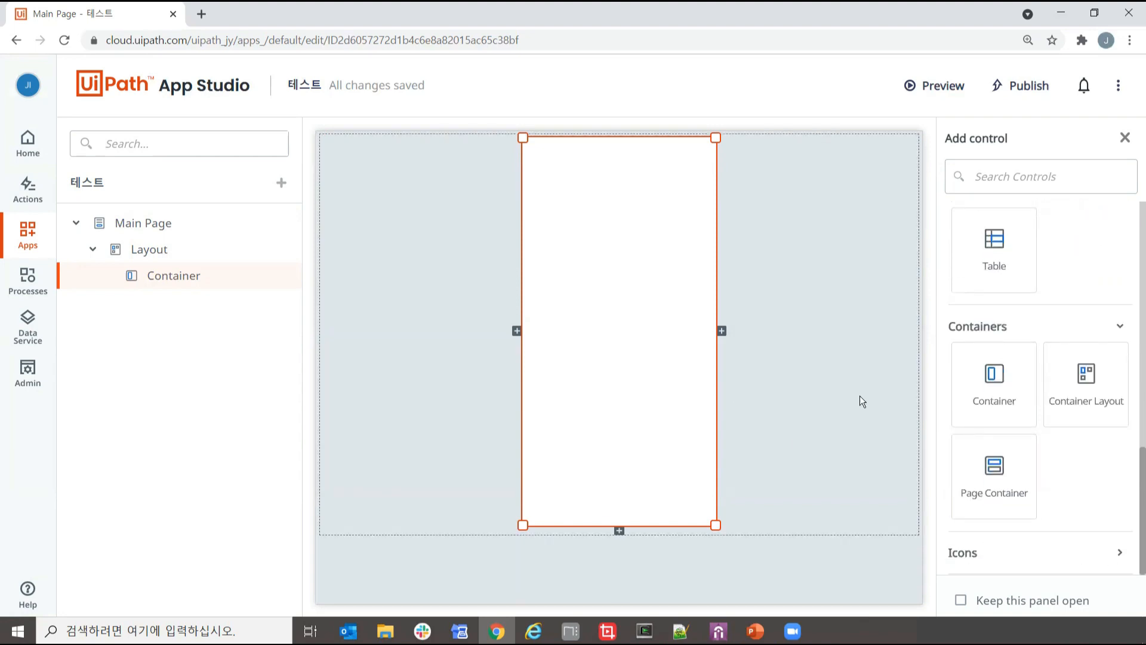
- Shift the container toward the left of the layout and add a second container beside it
drag(640, 362, 515, 361)
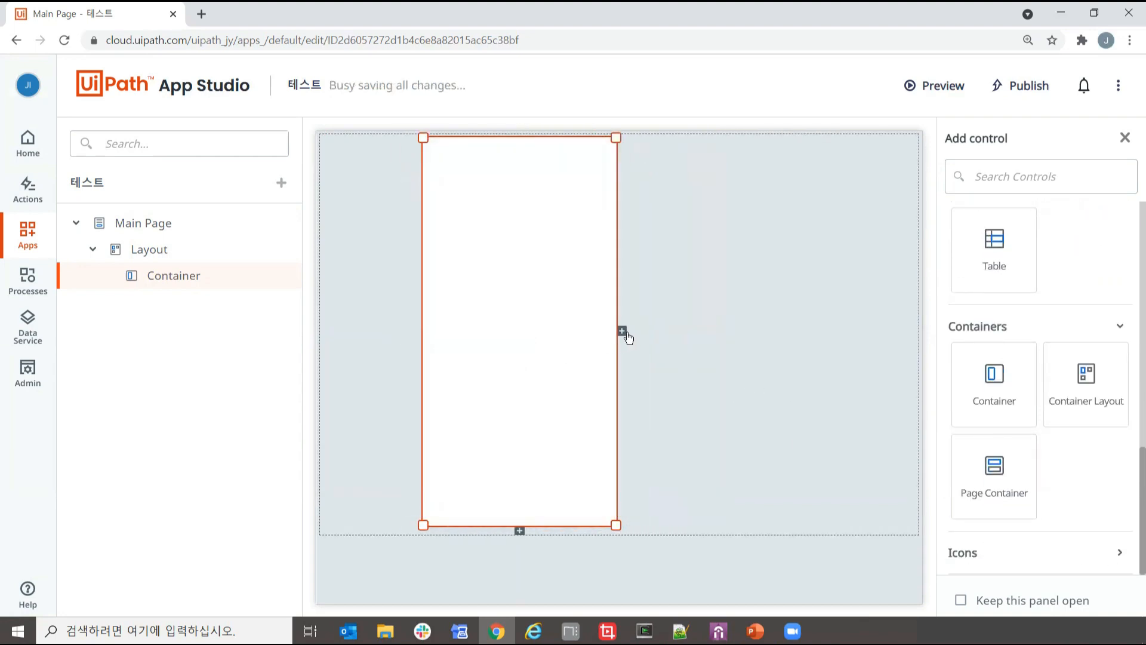
click(621, 332)
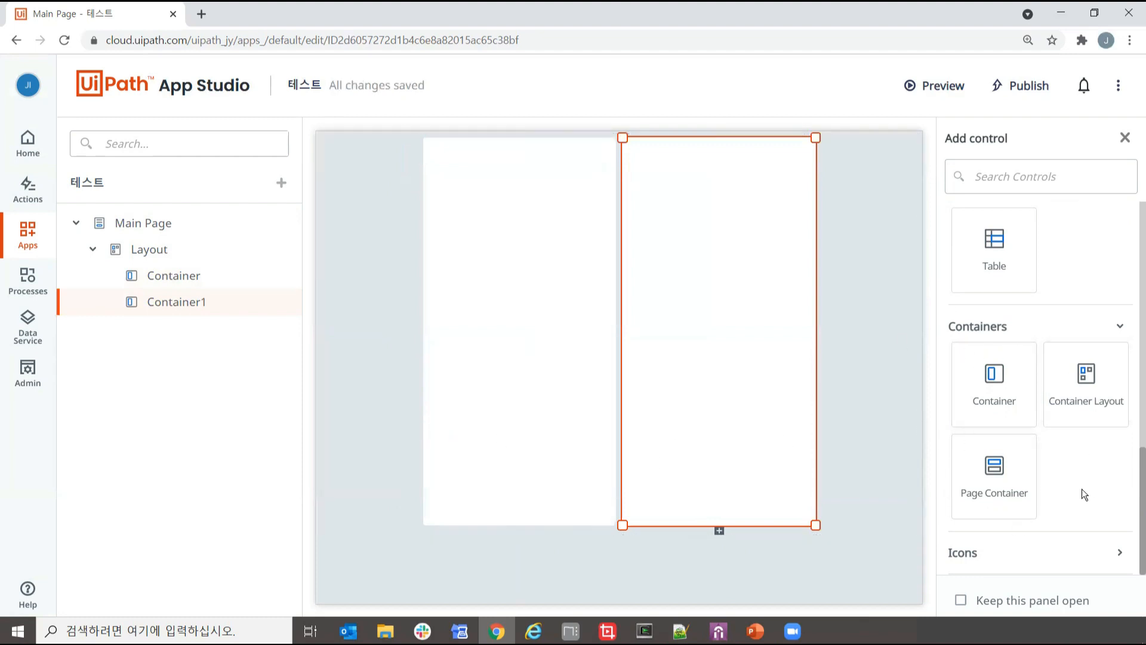
- Browse the Icons category of the available controls
click(998, 555)
scroll(997, 546, down, 8)
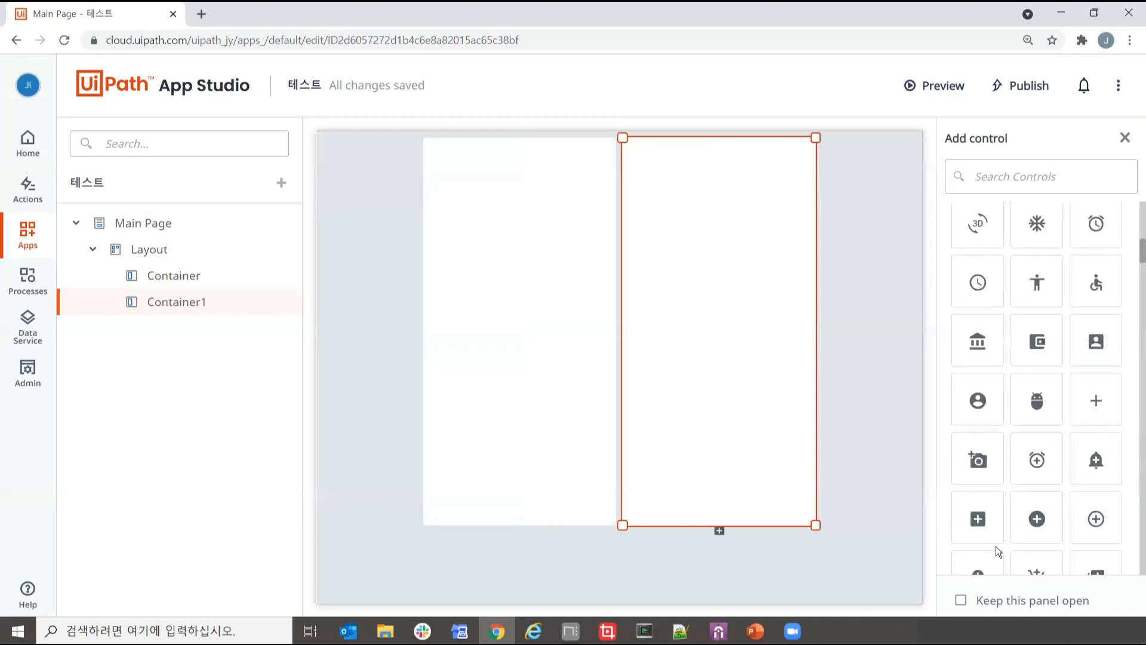
scroll(996, 546, down, 1)
- Delete the second container from the layout
click(819, 519)
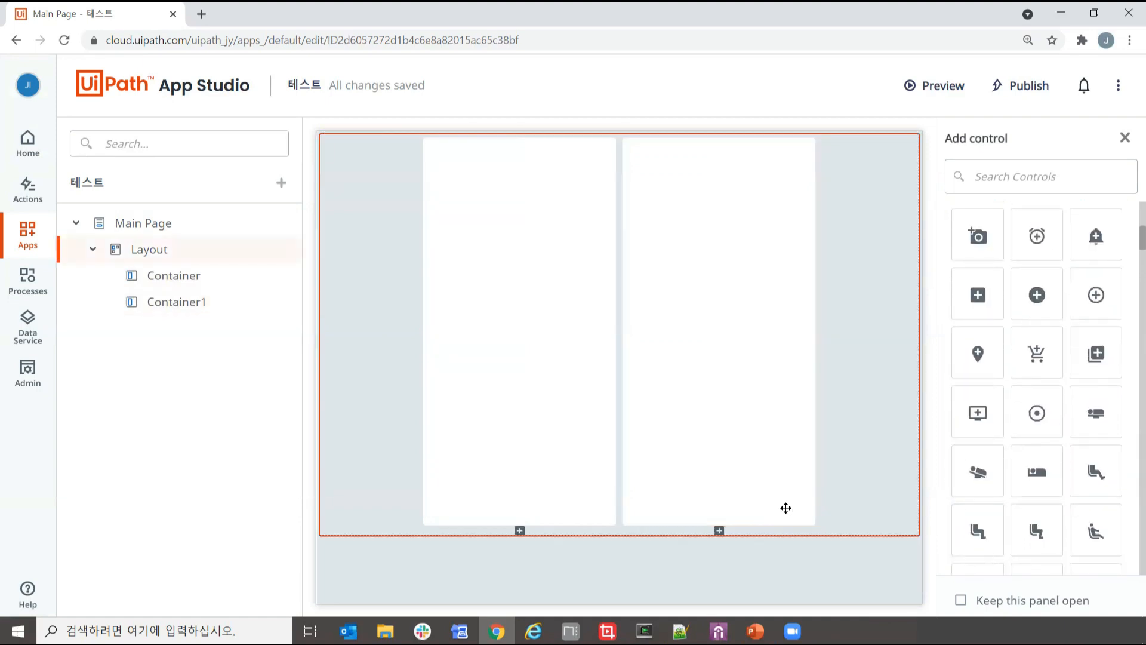
click(764, 488)
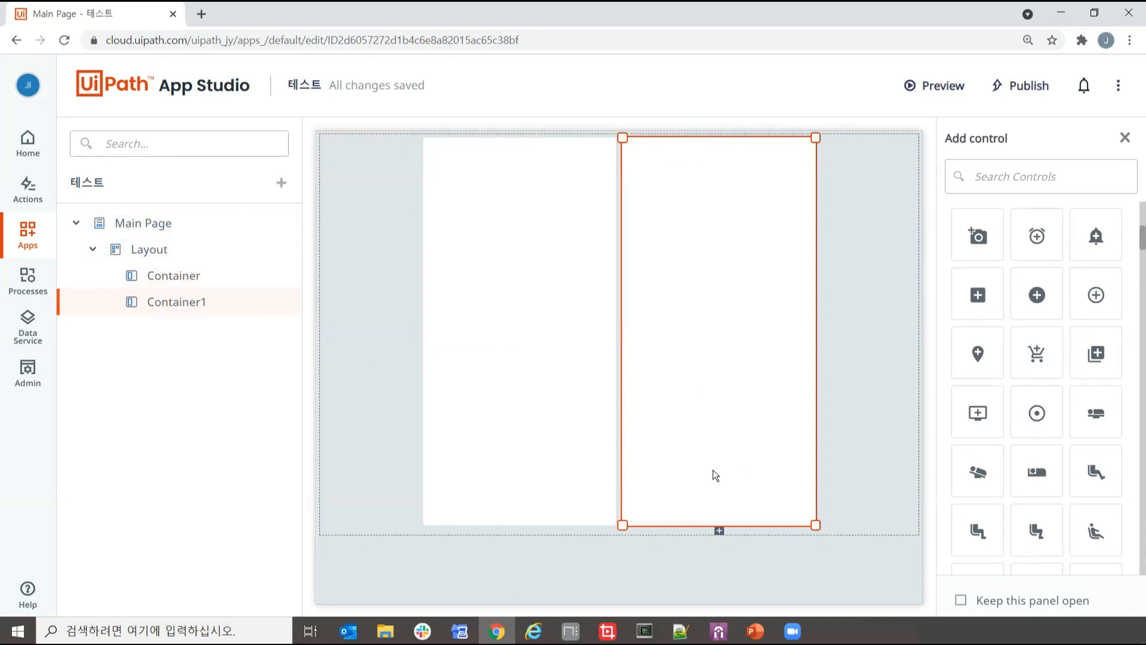
key(Delete)
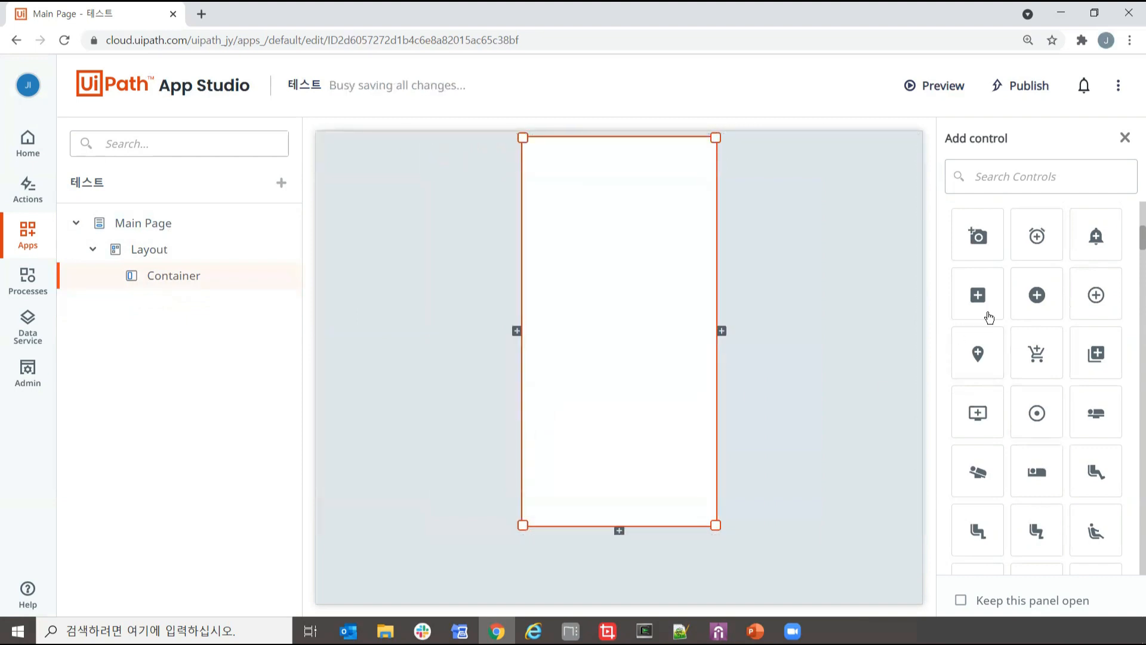
- Add a Label control to the container and set its text to 이름
scroll(1009, 375, up, 5)
scroll(1012, 370, up, 1)
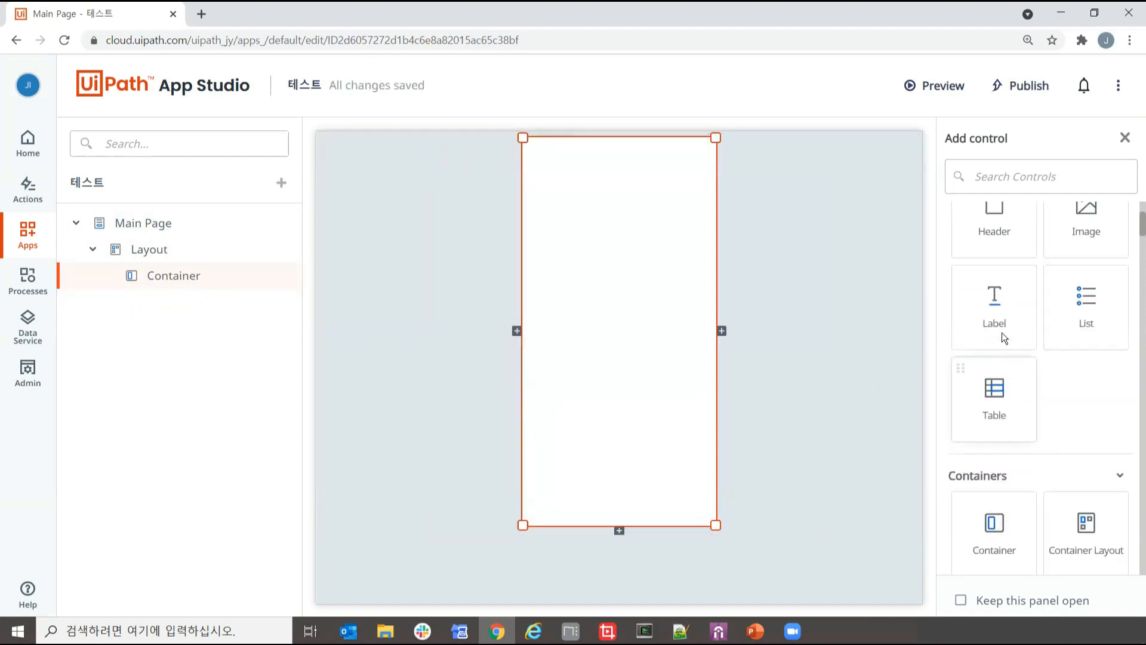
drag(968, 307, 580, 184)
double_click(1024, 301)
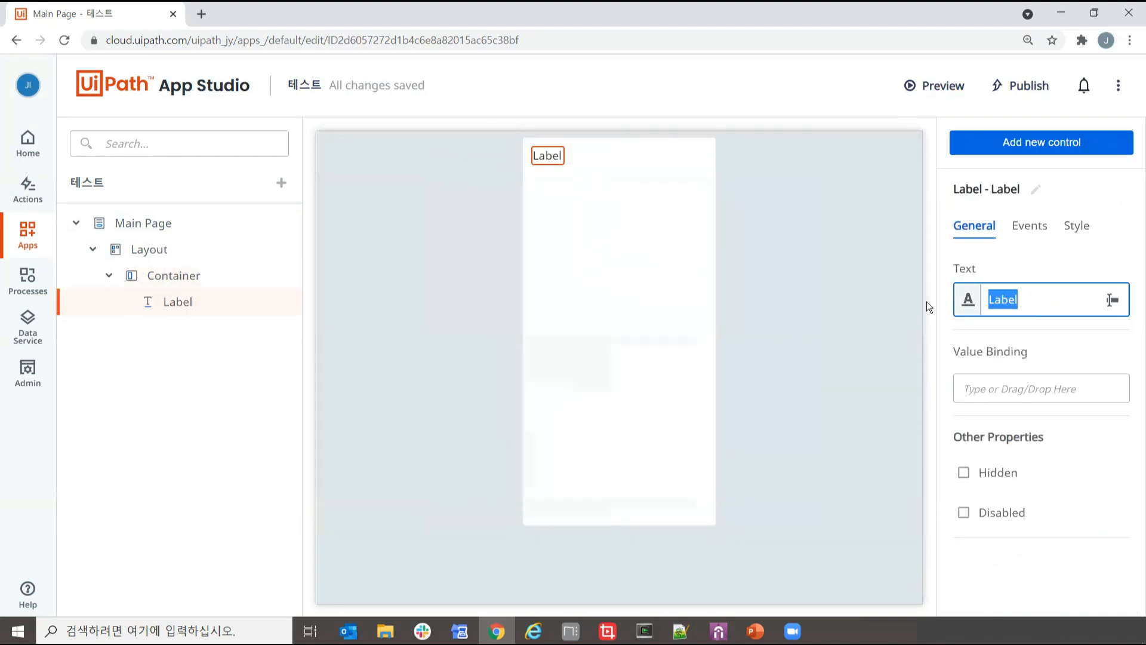
text(ㅇ)
text(이름)
click(1030, 265)
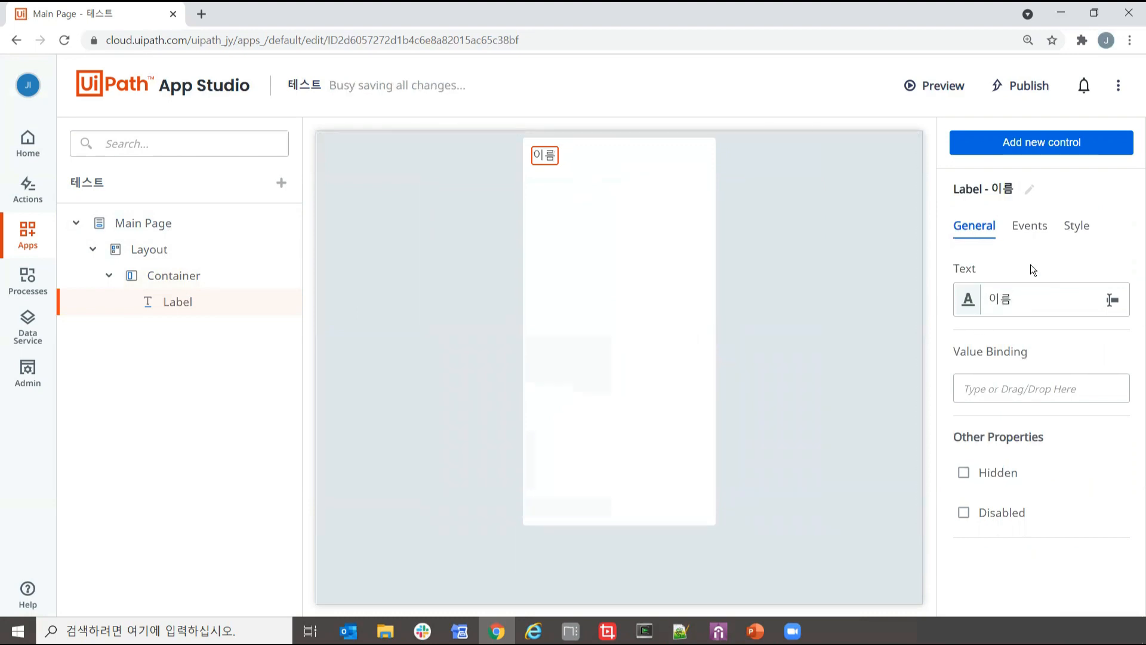
- Compare the centred and stretched alignments of the 이름 label and leave it centred in the container
click(1074, 229)
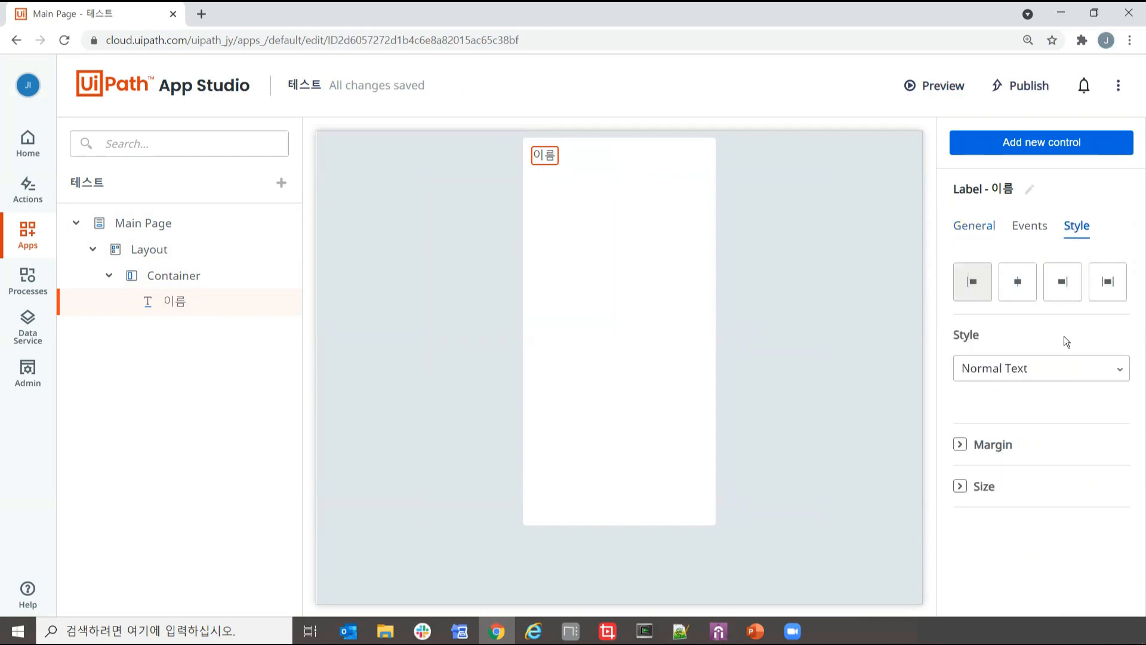
click(1023, 289)
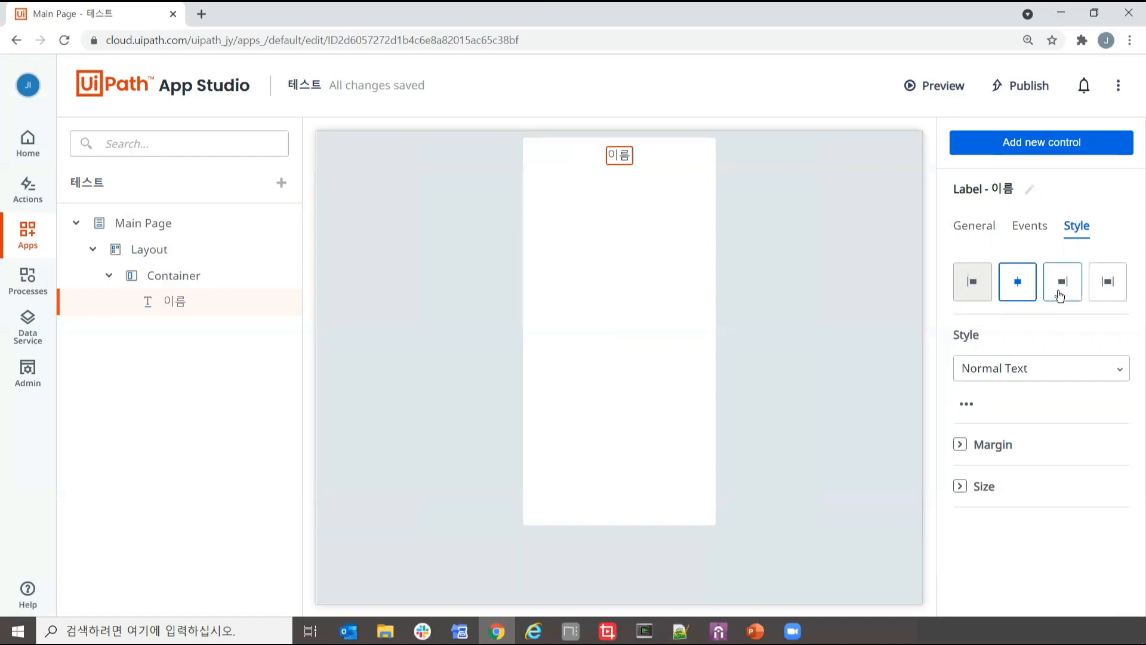
click(1114, 294)
click(1111, 289)
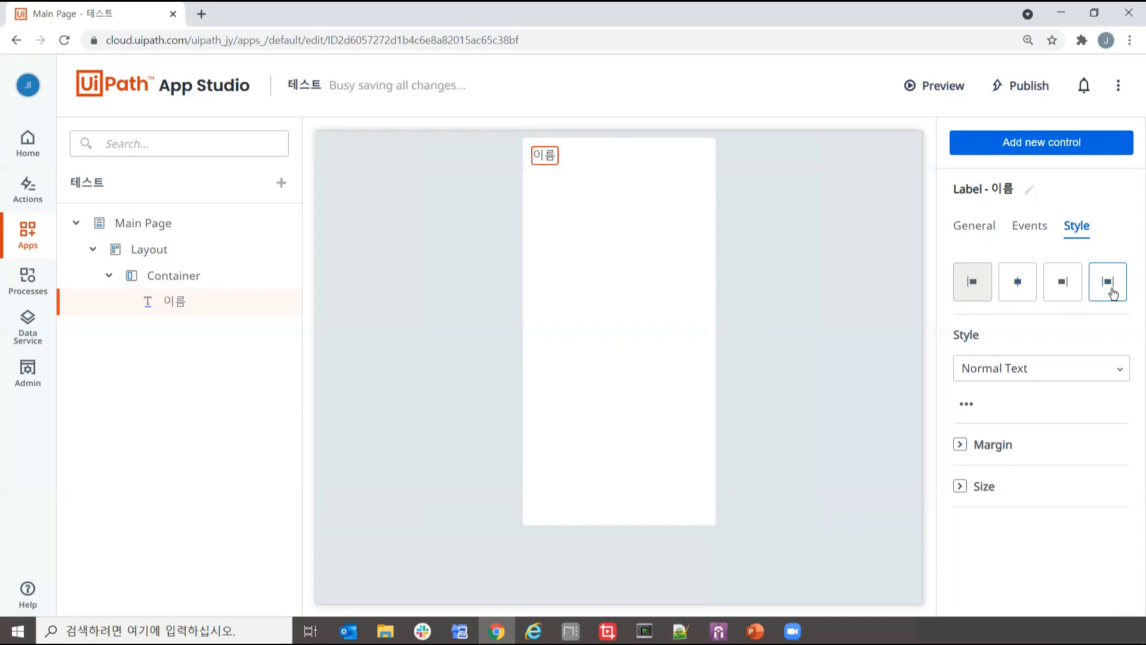
click(1106, 291)
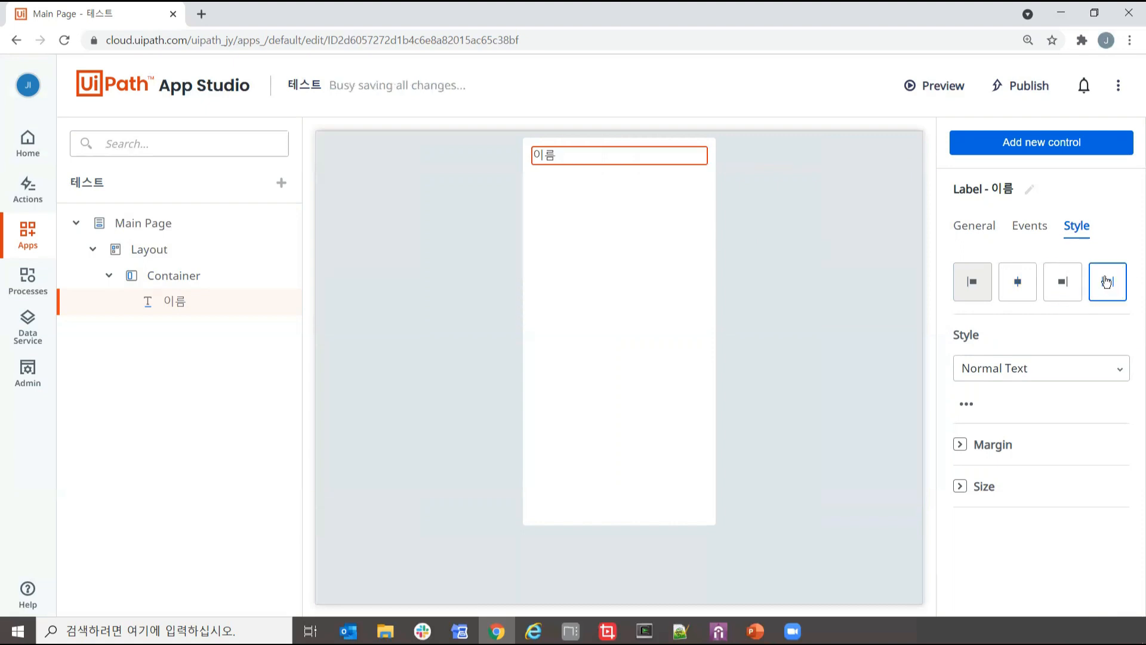
click(1027, 288)
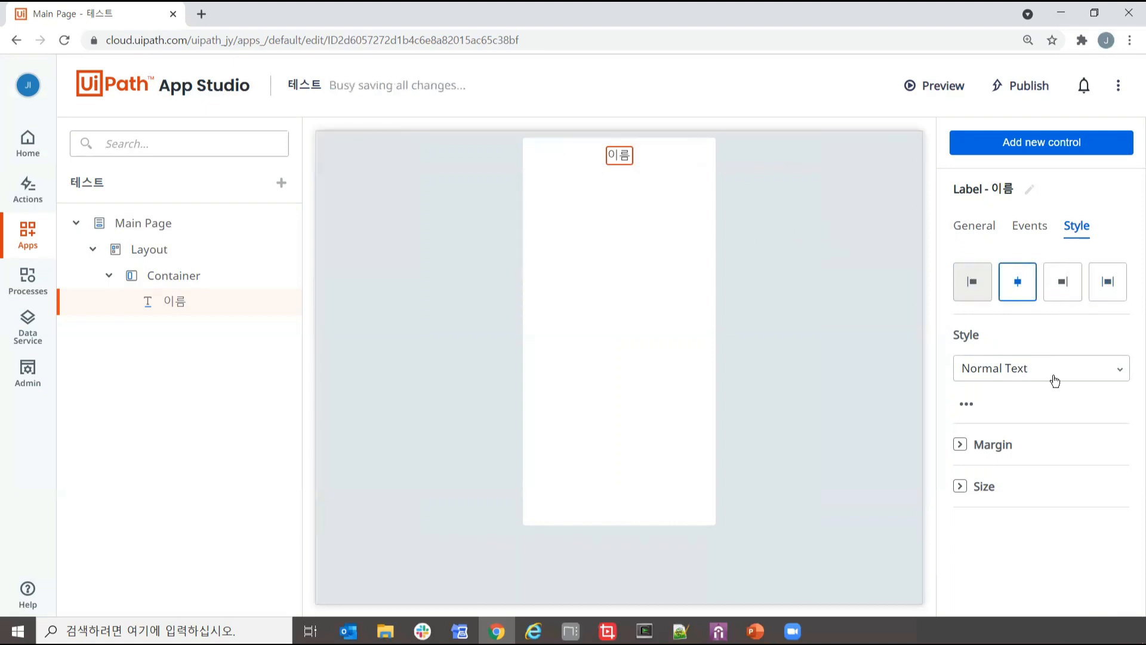
- Expand the 이름 label's extra style settings and view the units available for its font size
click(967, 404)
scroll(968, 404, down, 1)
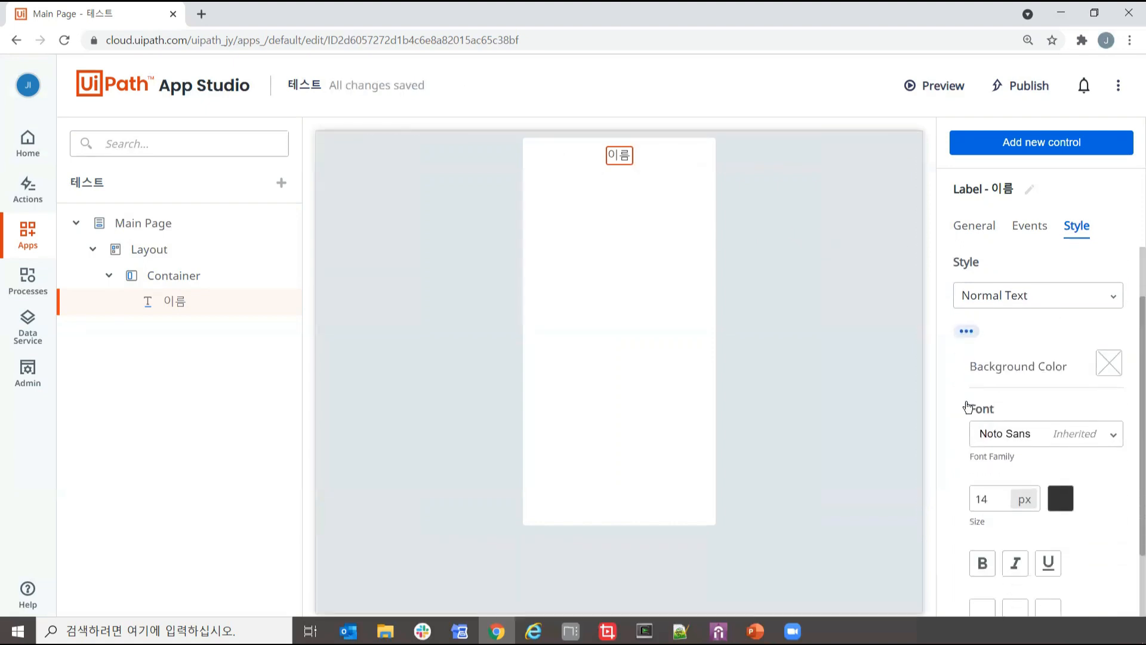
scroll(1025, 497, down, 1)
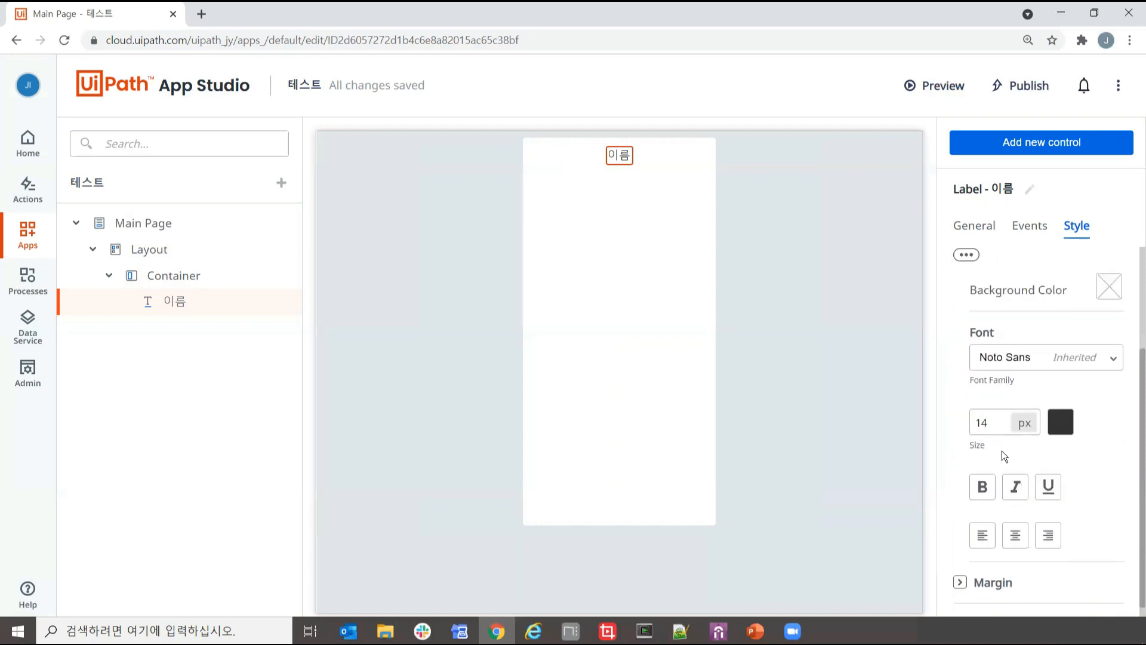
click(1024, 425)
click(1025, 426)
click(1024, 427)
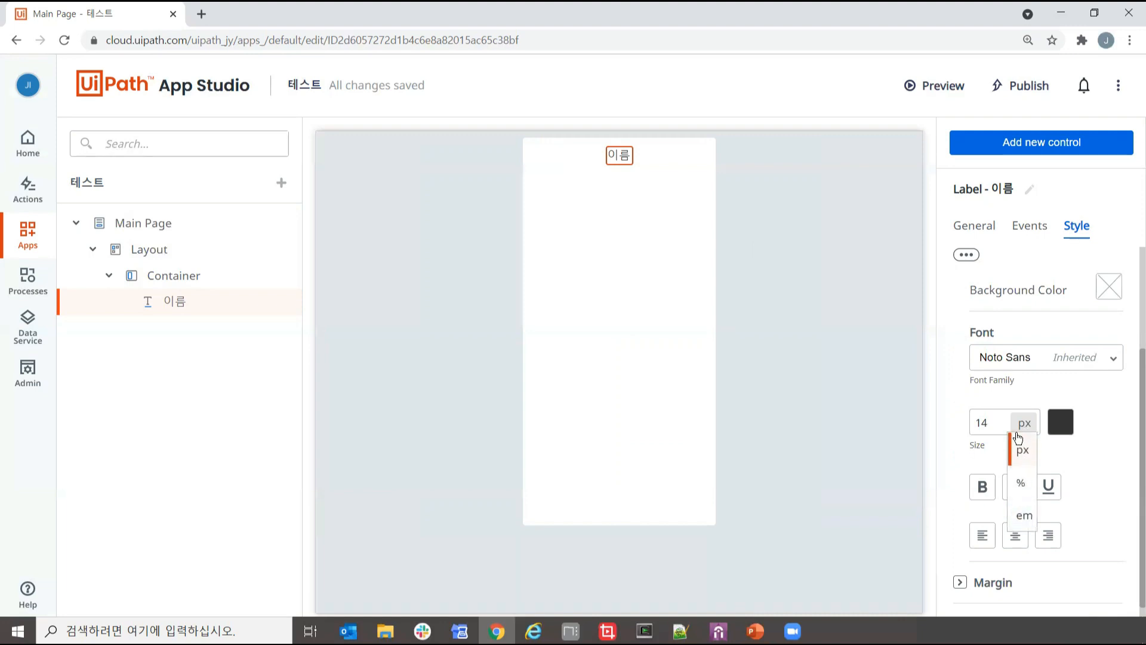
click(1027, 425)
- Try bold, italic and underline on the 이름 label and keep only bold
scroll(1027, 433, down, 1)
click(985, 467)
click(1015, 469)
click(1048, 463)
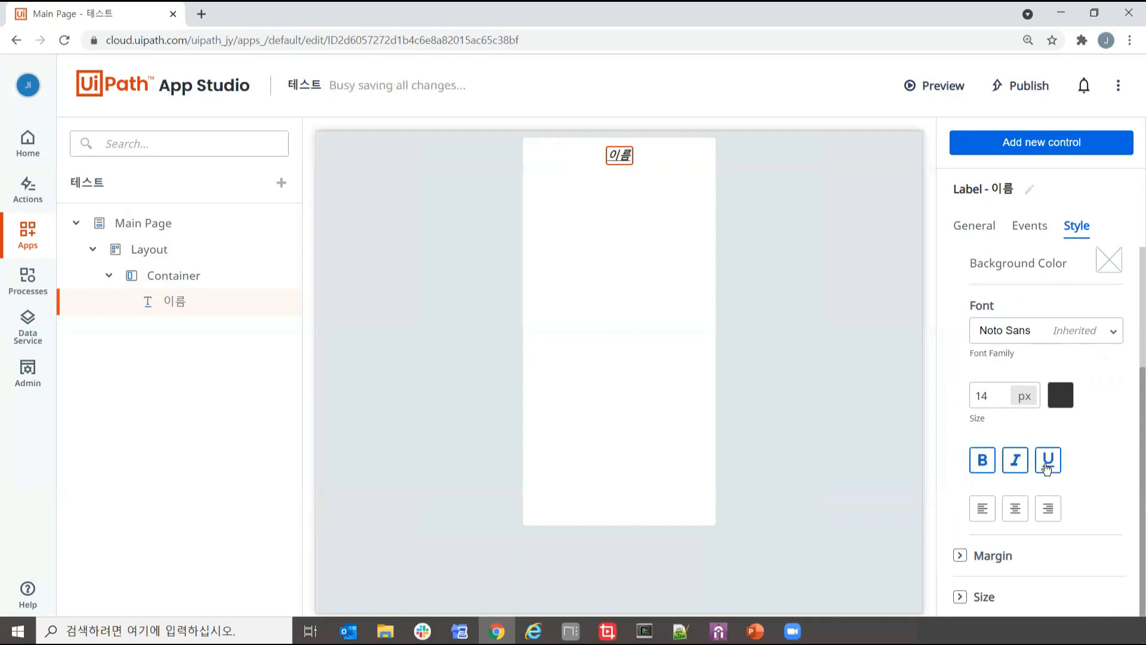
click(1015, 462)
click(988, 464)
click(1046, 461)
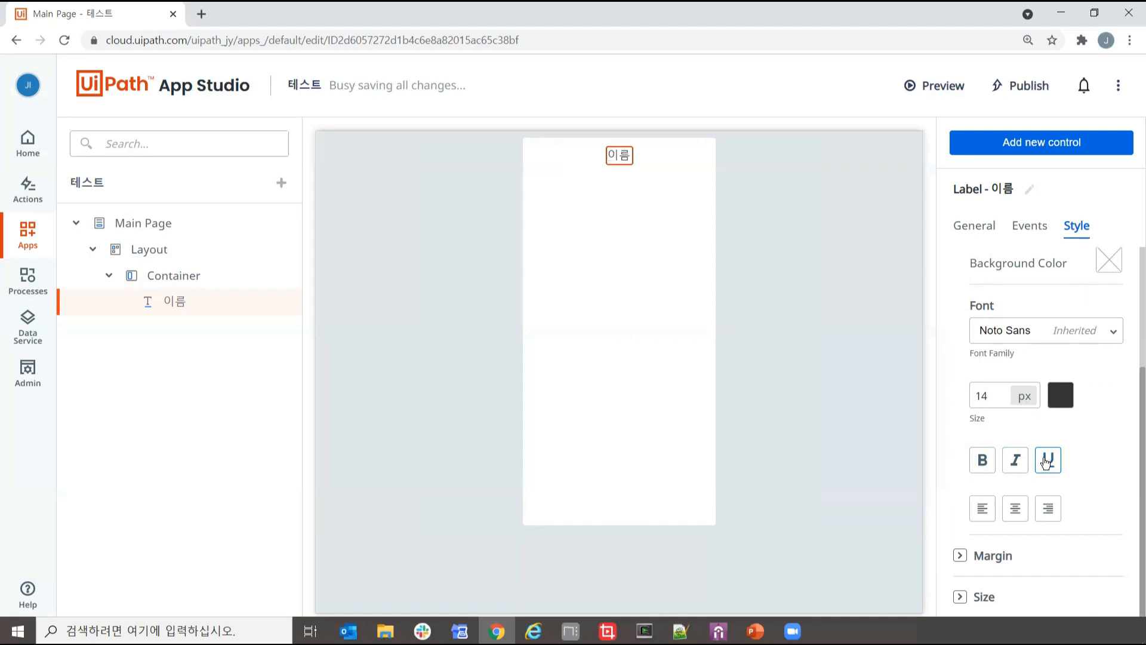
click(993, 462)
- Set the 이름 label's font colour to dark blue #192e46
click(1062, 396)
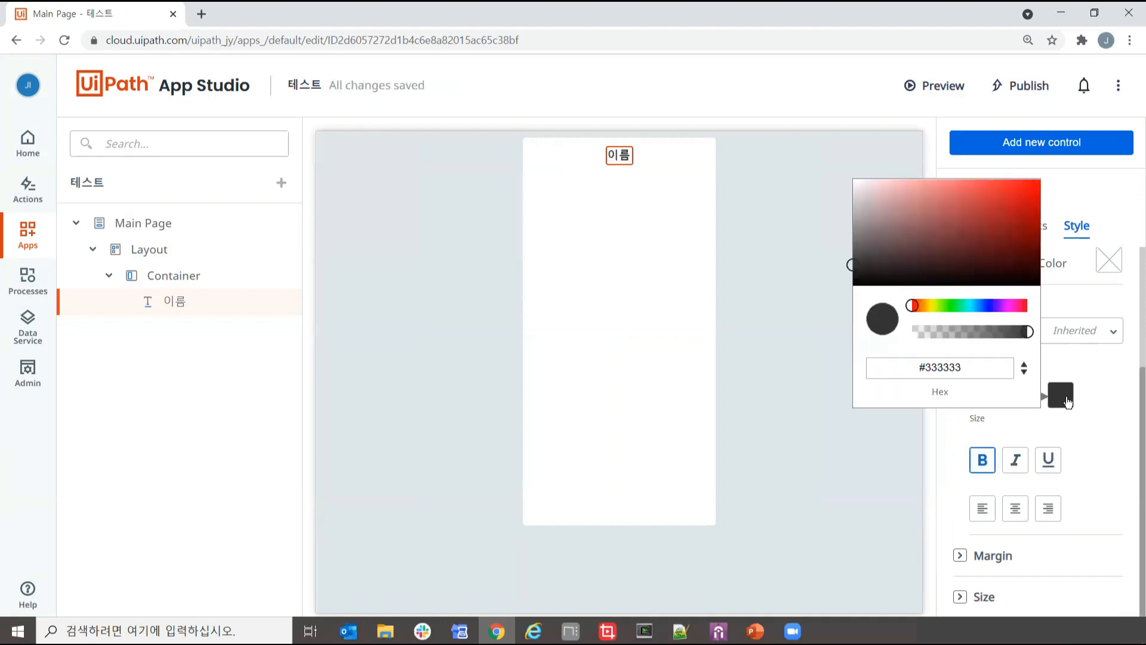
click(986, 306)
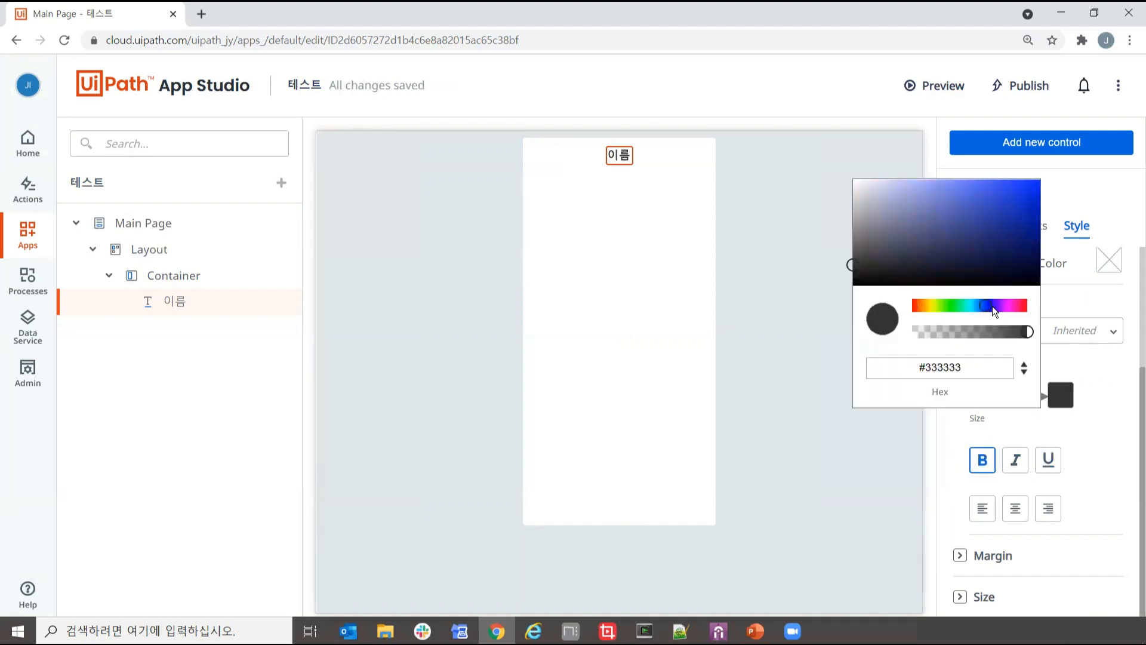
click(978, 305)
click(975, 257)
drag(1014, 306, 984, 304)
click(1066, 399)
click(1057, 400)
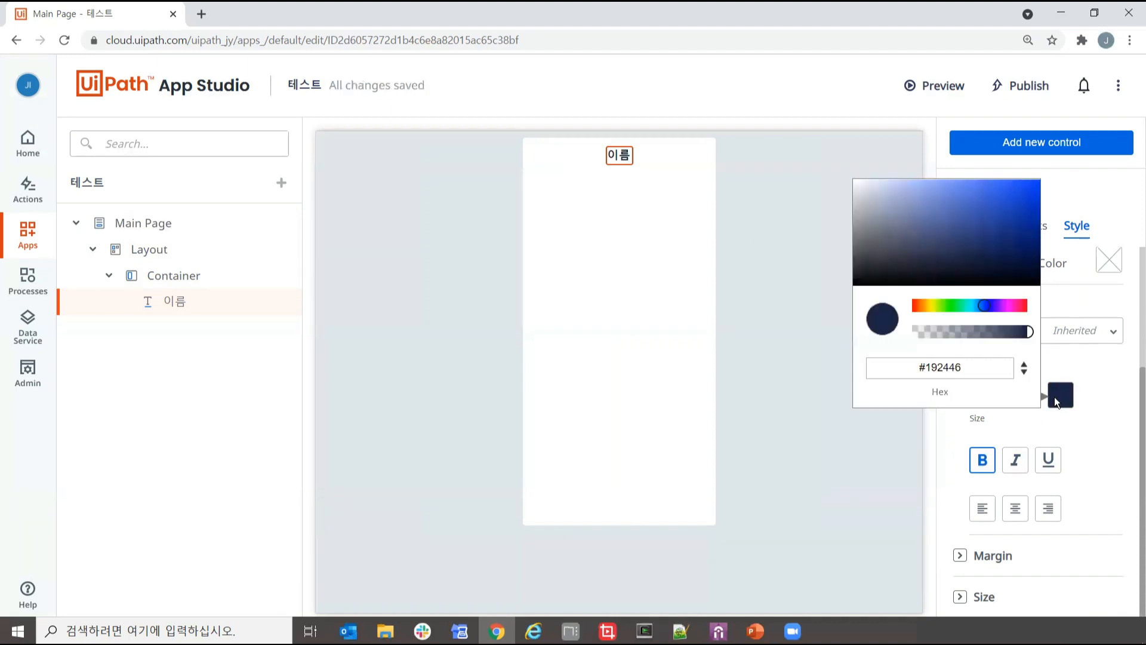
click(981, 305)
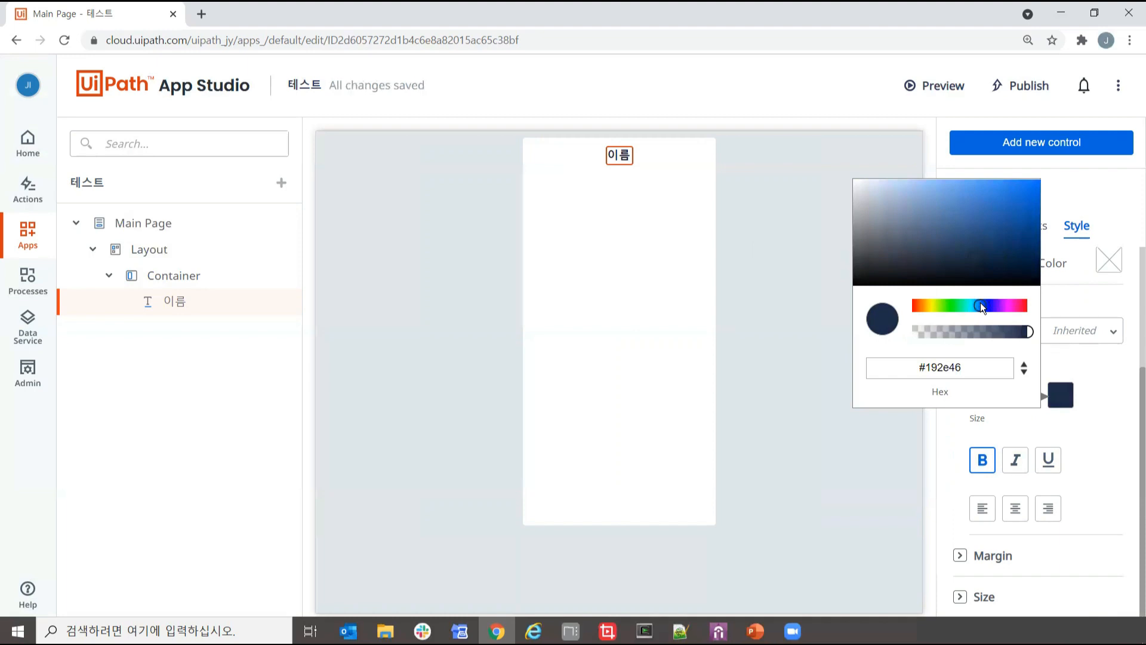
click(1100, 412)
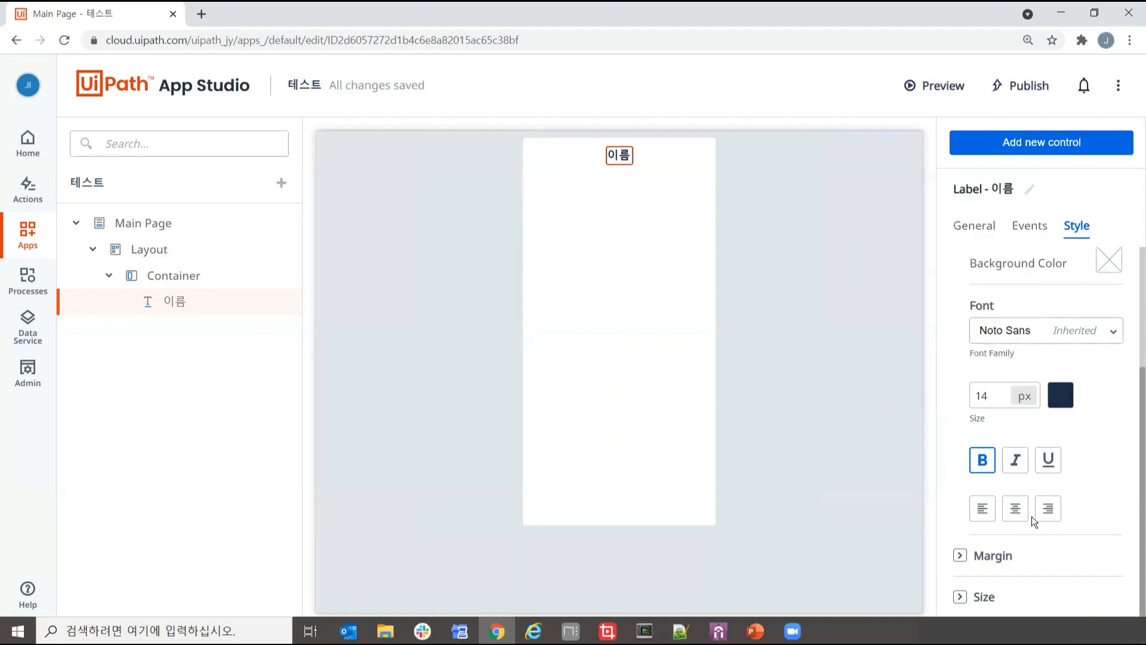
- Set the 이름 label's font colour to a fully opaque orange, about RGB 221, 78, 21
click(1058, 469)
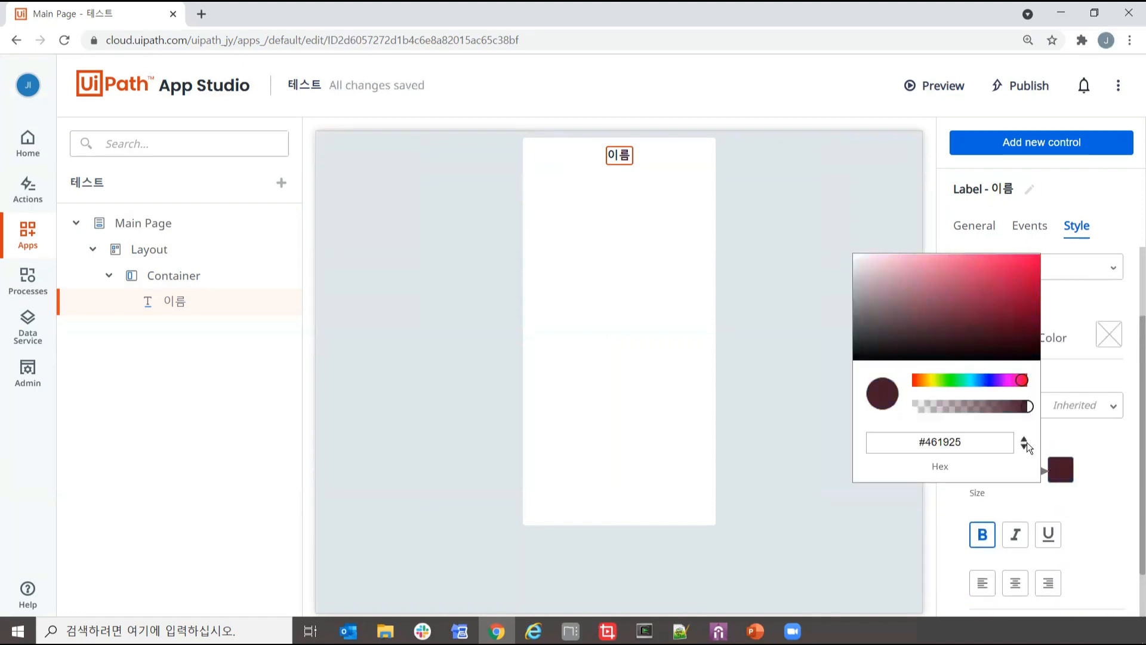
click(942, 408)
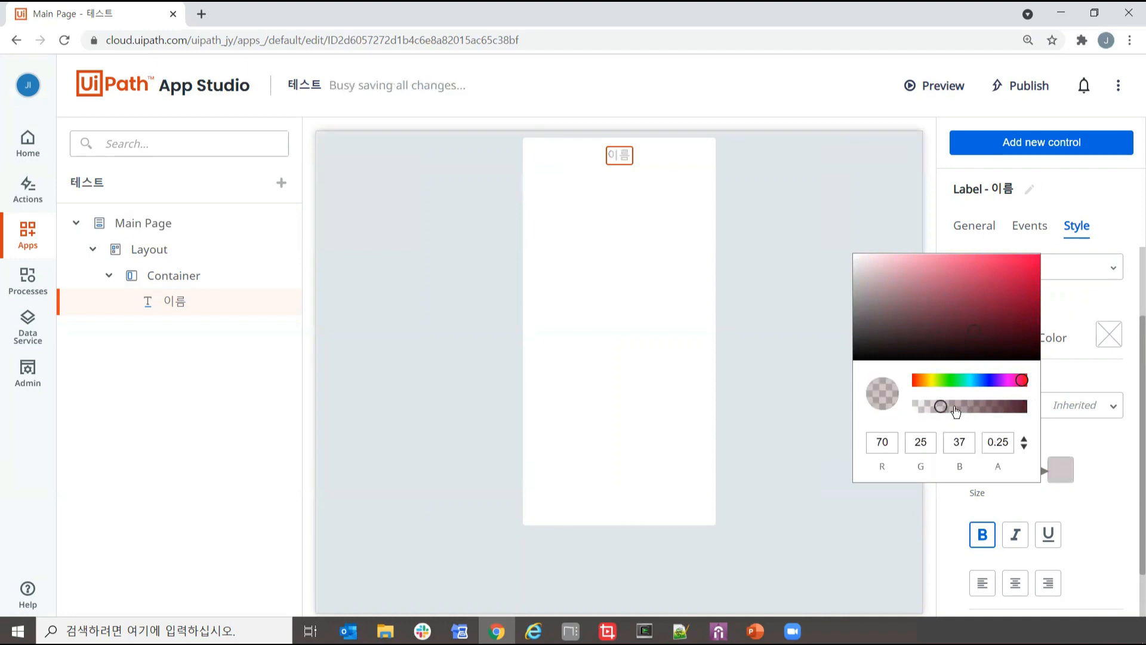
mouse_move(967, 412)
mouse_down()
mouse_move(1014, 407)
mouse_move(974, 406)
mouse_up()
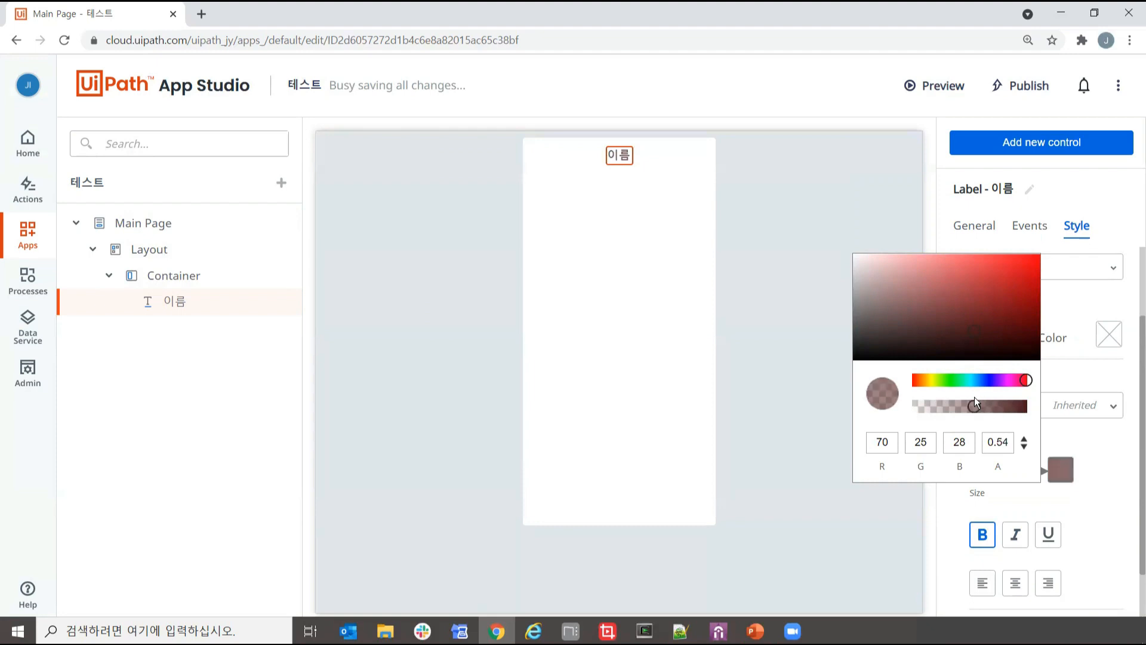
click(918, 380)
drag(1015, 298, 1024, 268)
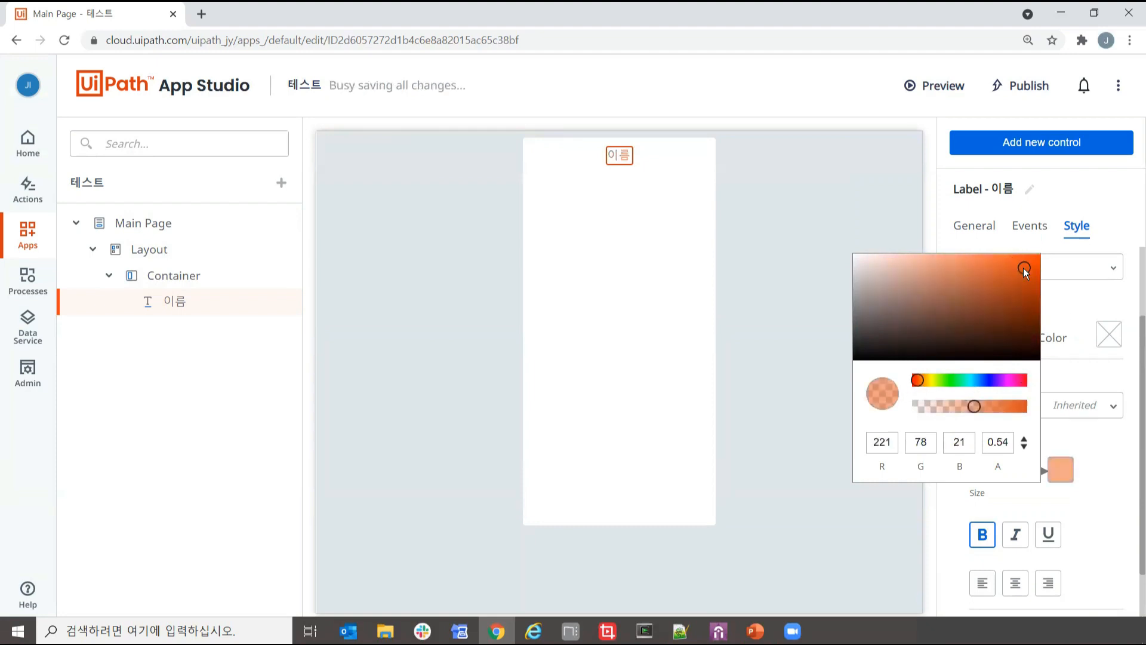
drag(1019, 412, 1027, 396)
click(1028, 270)
click(1082, 521)
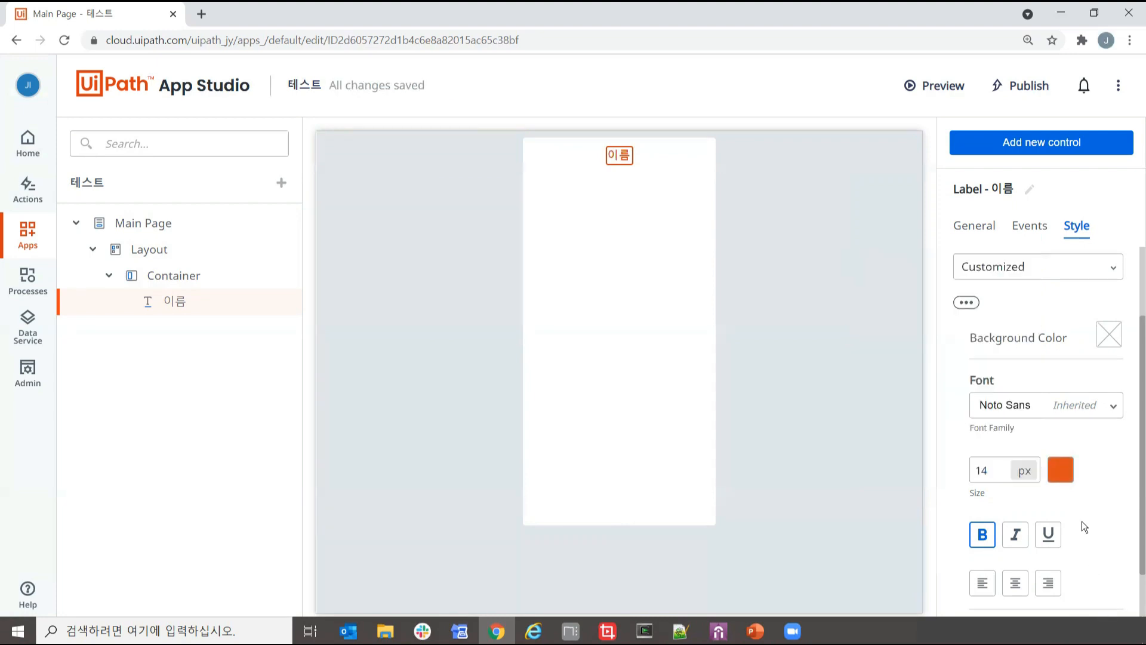
- Expand and review the margin and size settings of the 이름 label
scroll(1081, 523, down, 1)
click(980, 556)
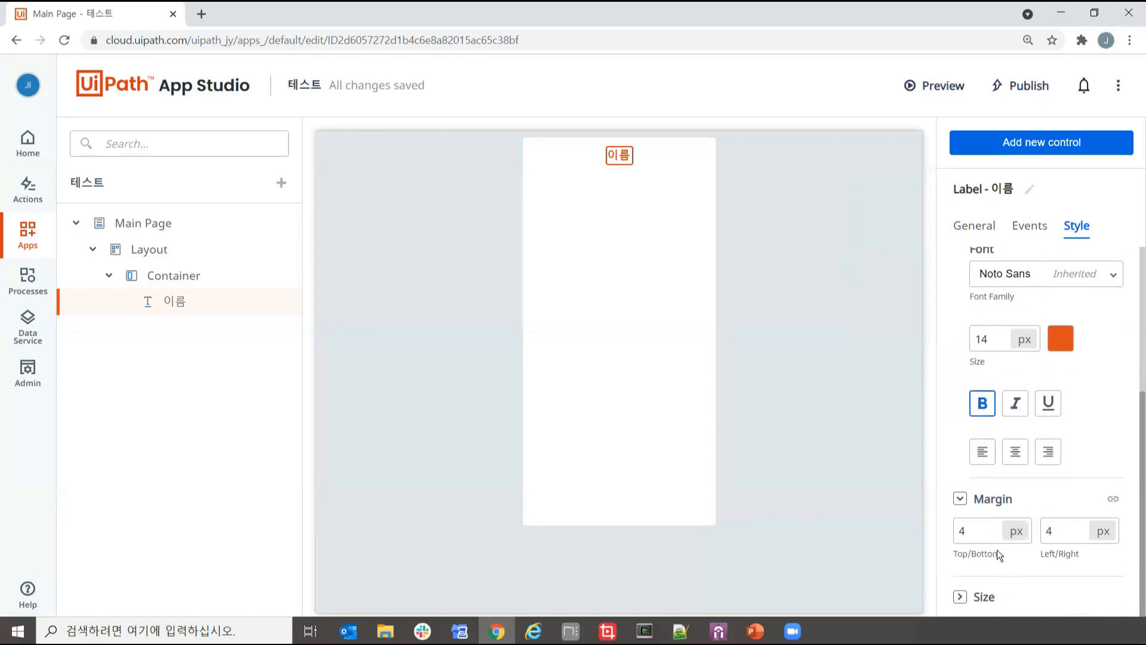
click(983, 597)
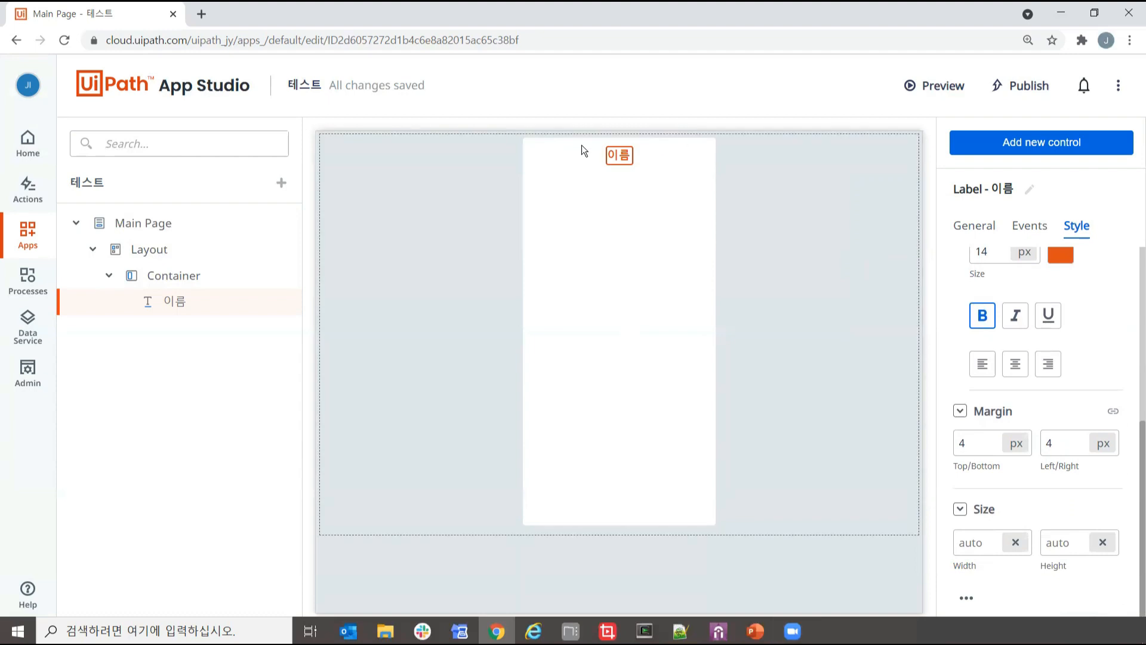
scroll(1078, 356, up, 5)
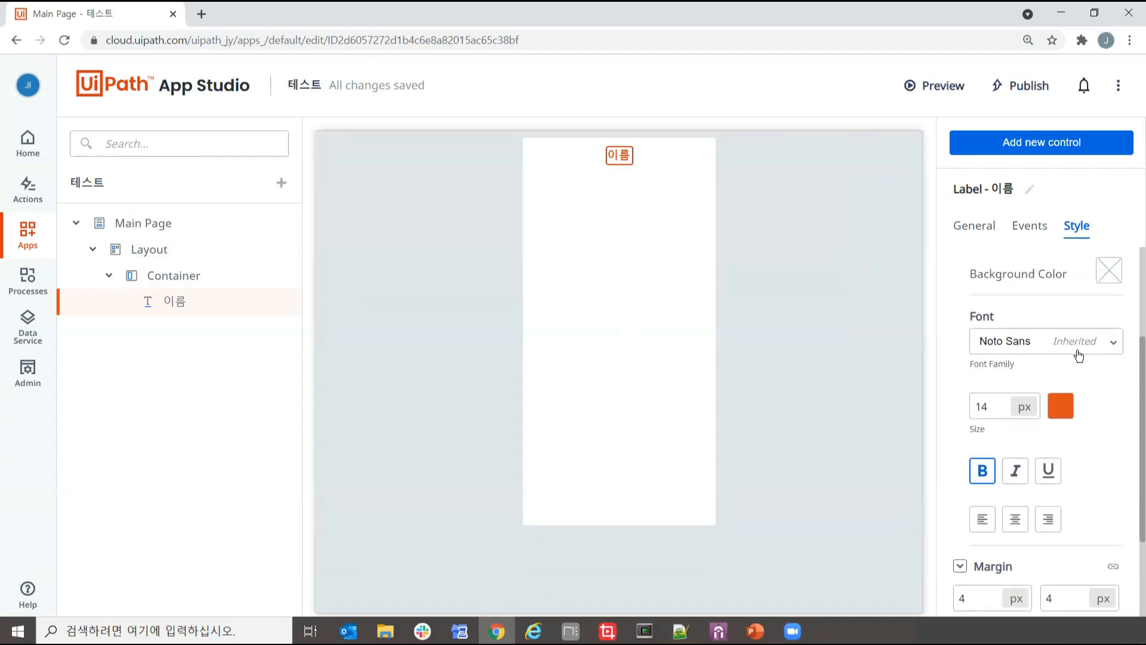
- Add a Textbox control below the 이름 label, centre it in the container, and show its general properties
click(988, 151)
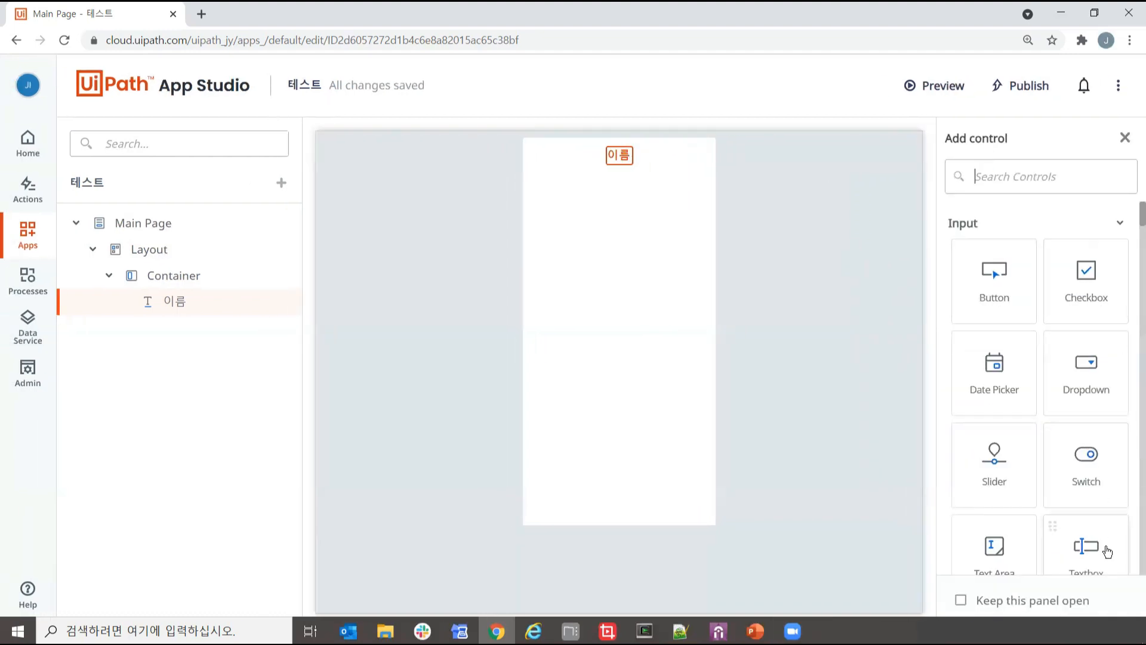
scroll(1109, 548, down, 1)
drag(1087, 486, 628, 203)
click(1017, 286)
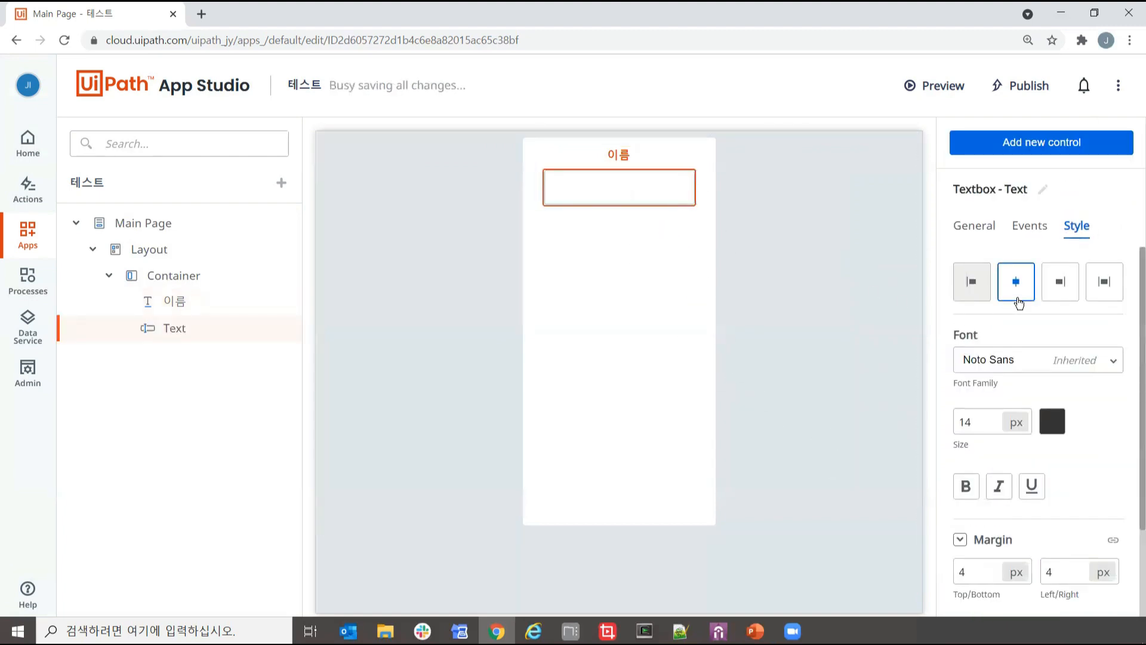
click(978, 230)
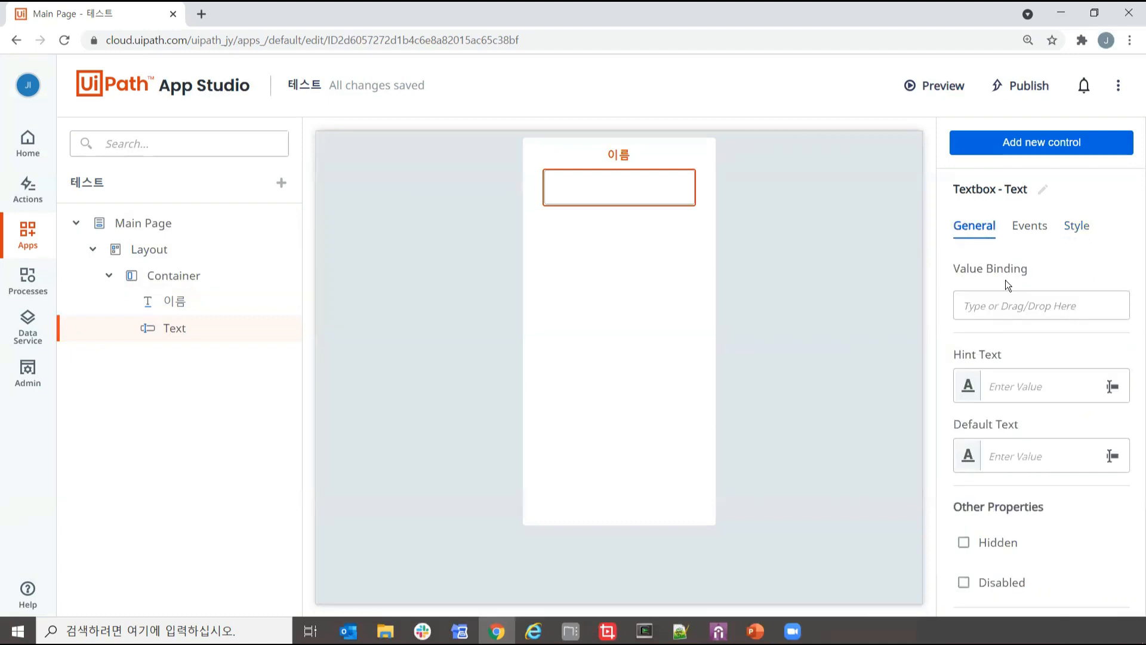
- Add a Divider control below the textbox in the container, and reselect the textbox
click(1028, 153)
scroll(1051, 418, down, 4)
scroll(1057, 482, down, 3)
drag(1085, 326, 605, 358)
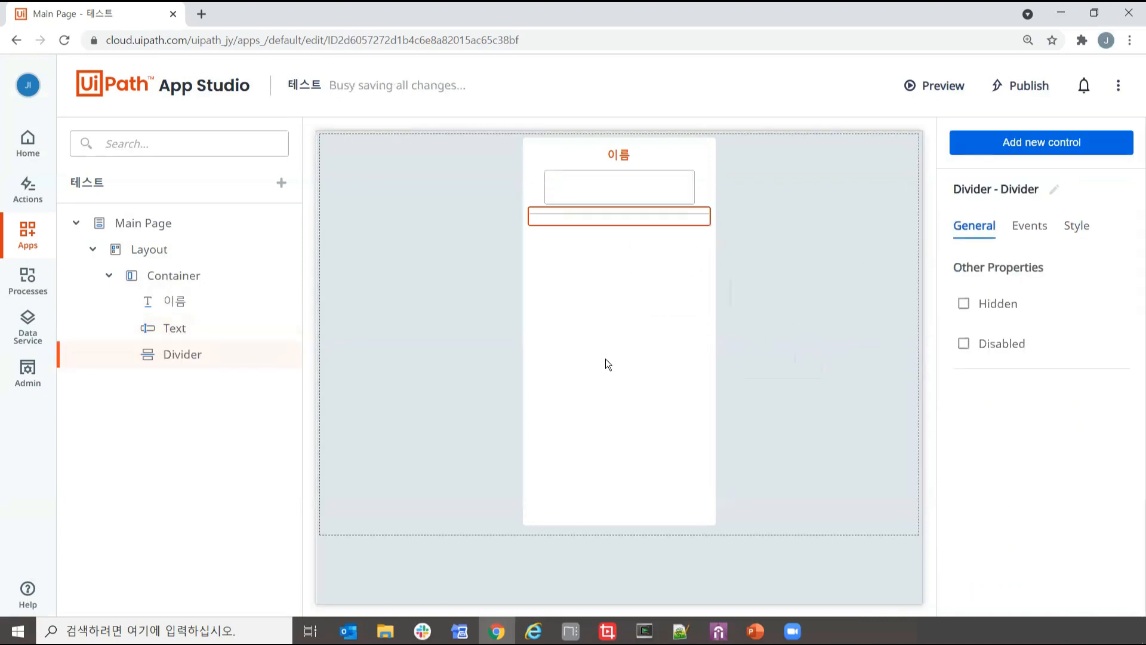
click(586, 188)
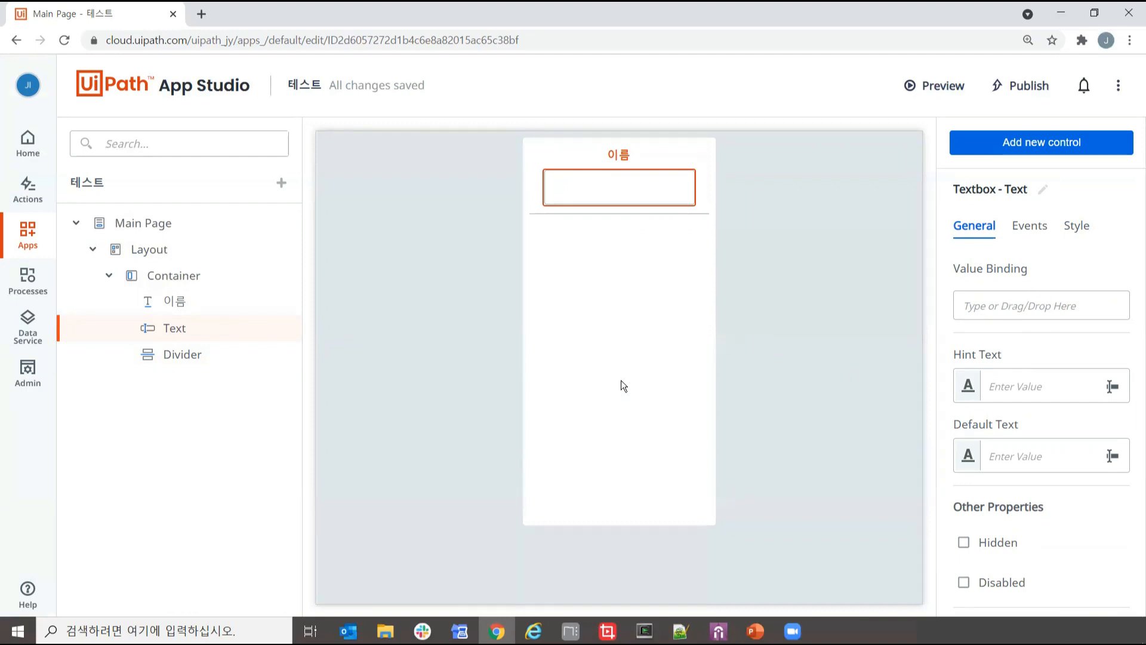
- Start adding a process to the app and choose JJeonCloud from the list as its orchestrator
click(280, 183)
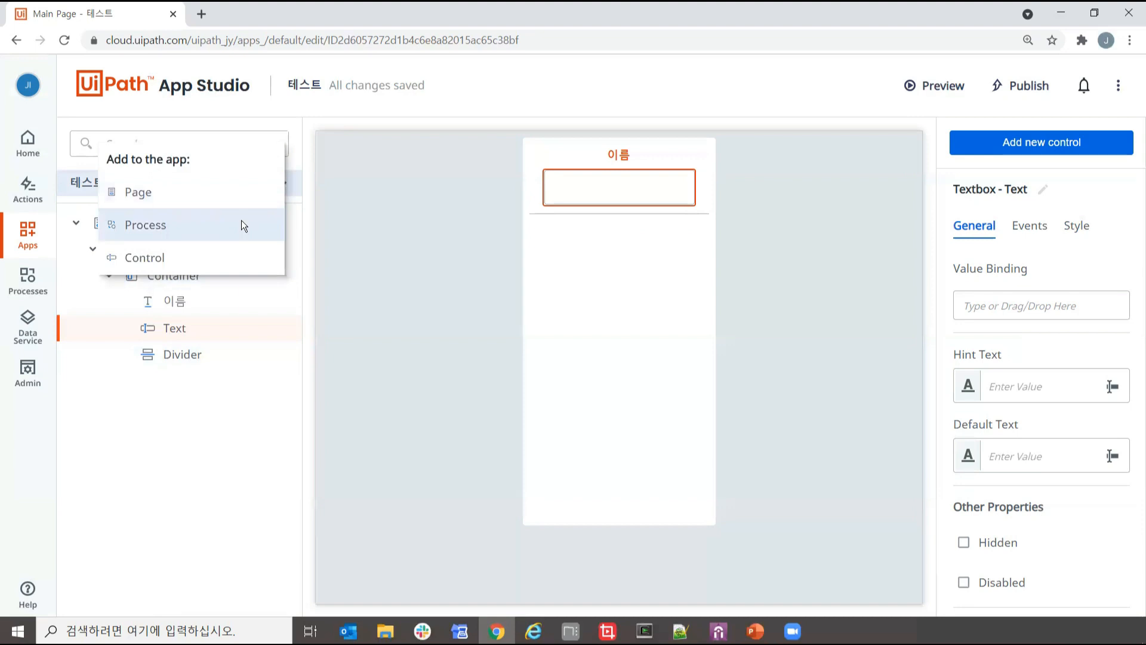
click(241, 222)
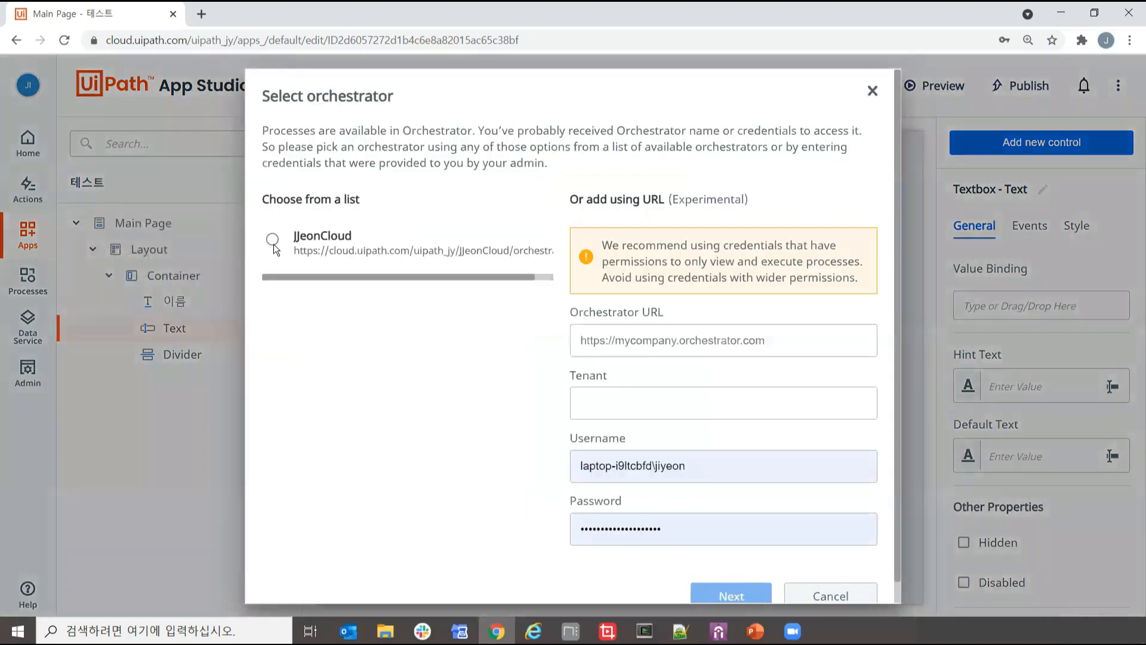
click(718, 631)
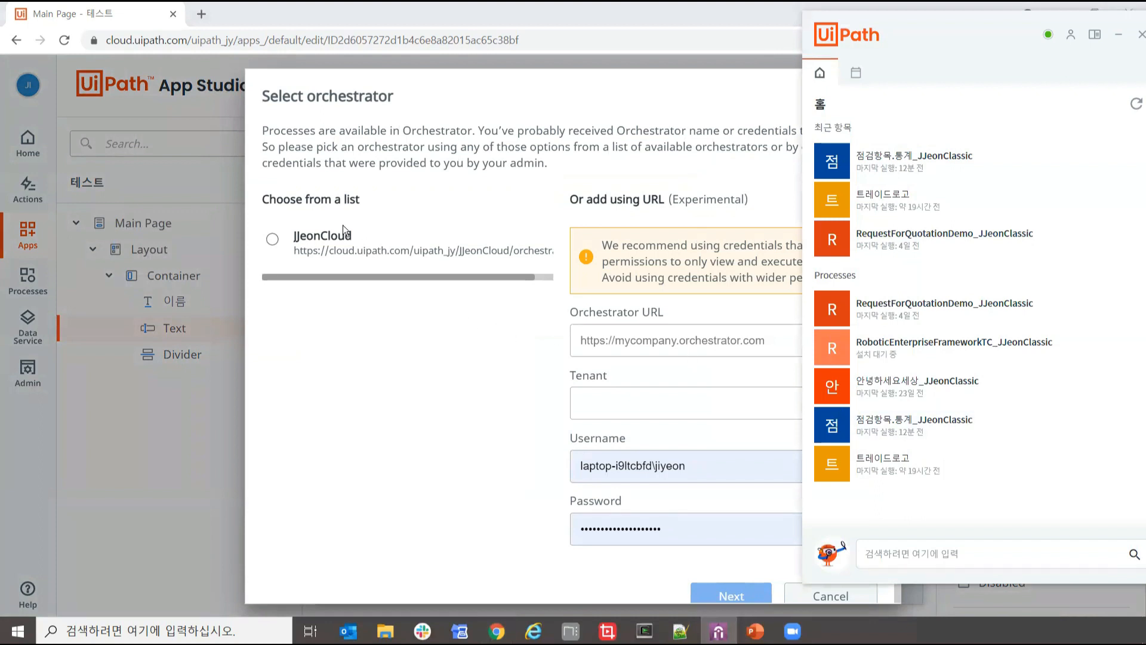
click(328, 244)
click(328, 244)
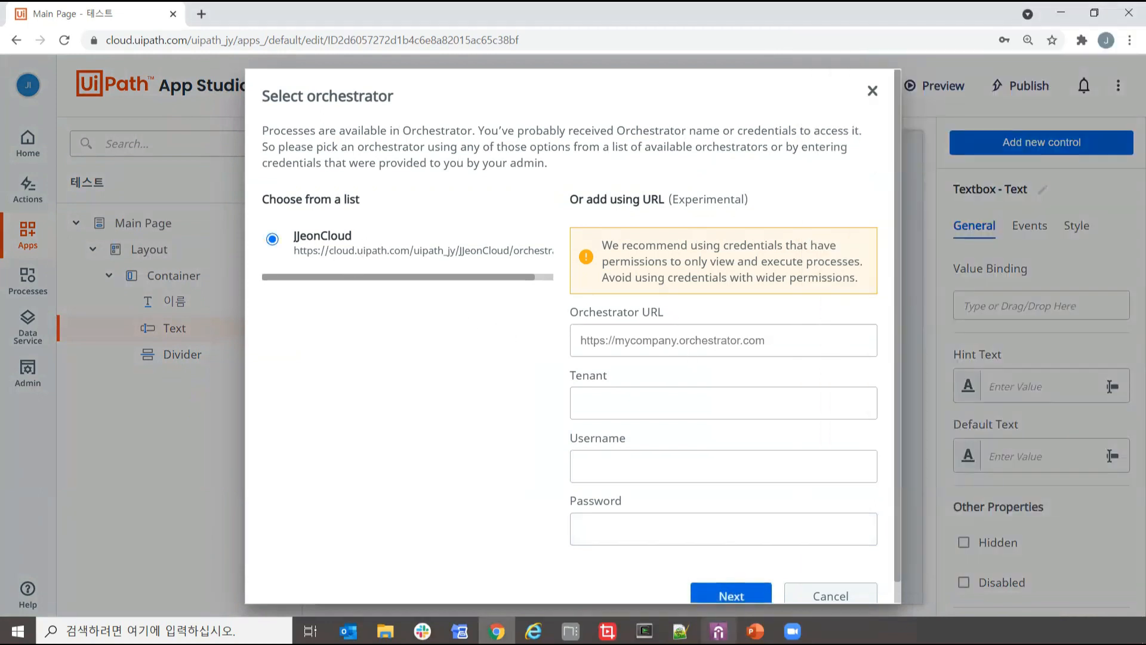
click(733, 596)
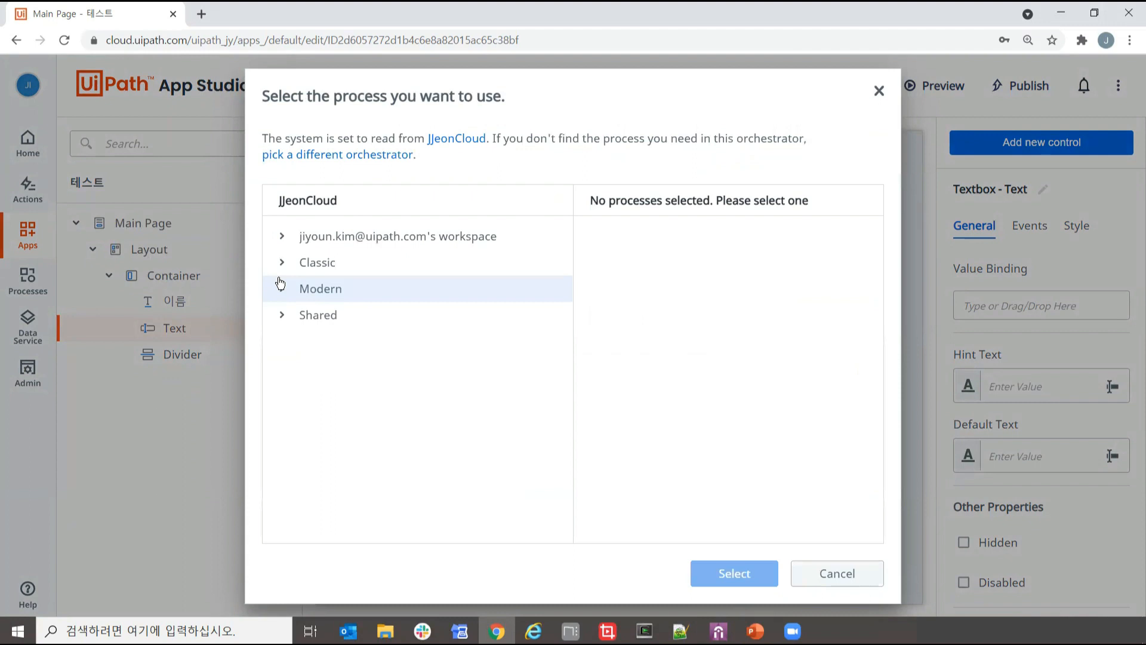
- Add the 트레이드로고 process from the Classic folder and show it under the app's processes
click(281, 266)
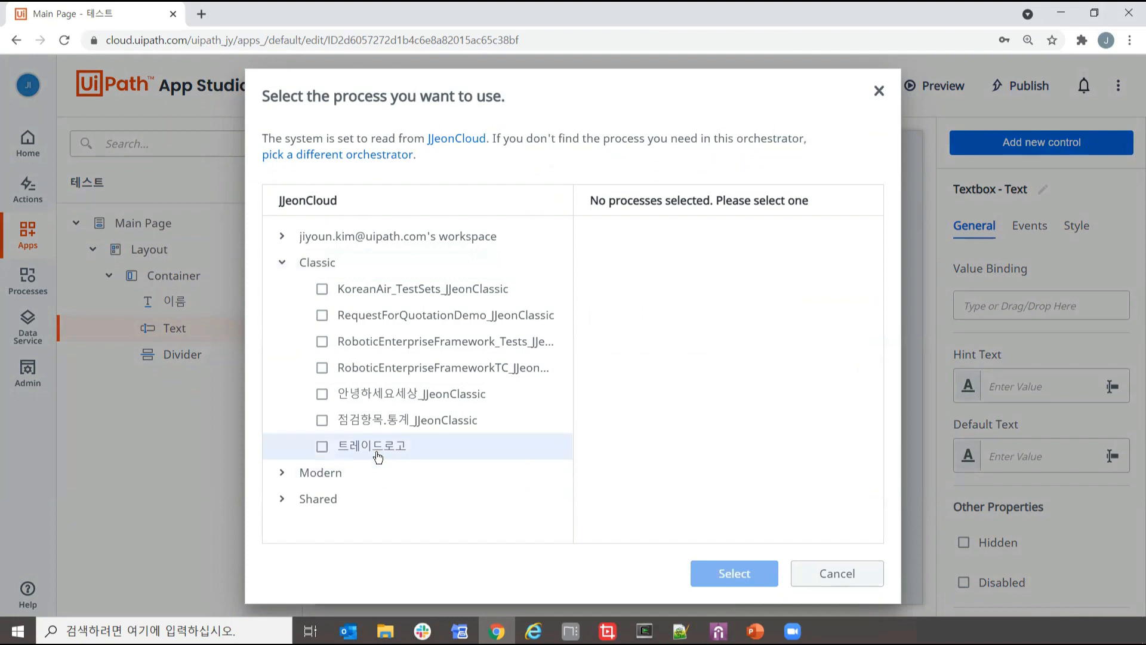
click(345, 455)
click(322, 447)
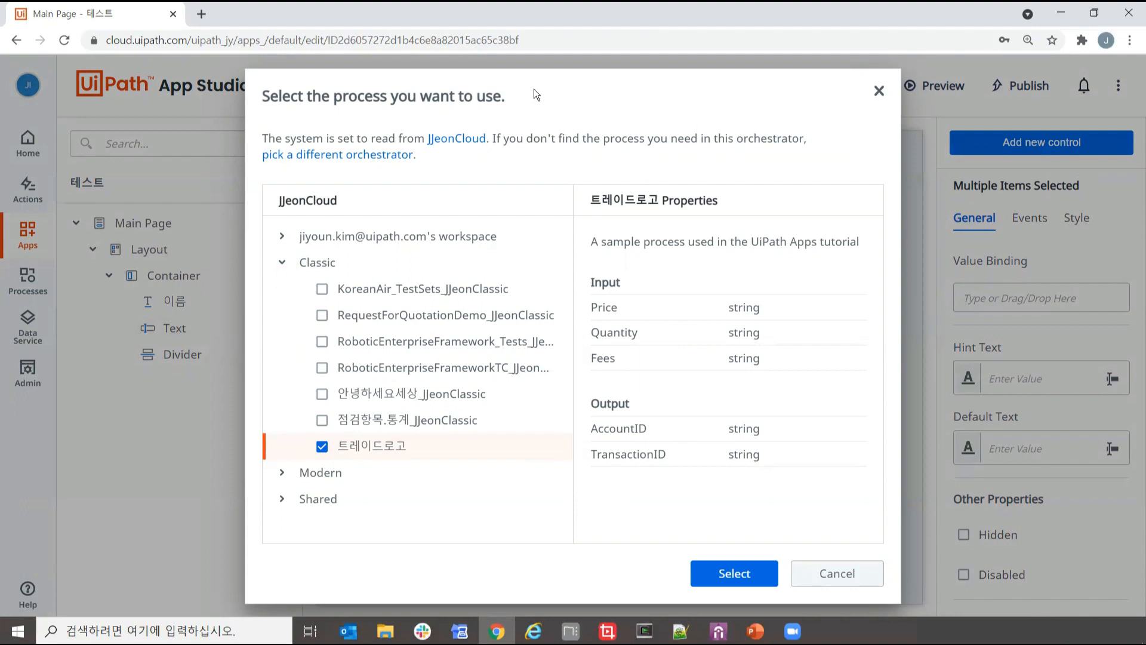
click(734, 574)
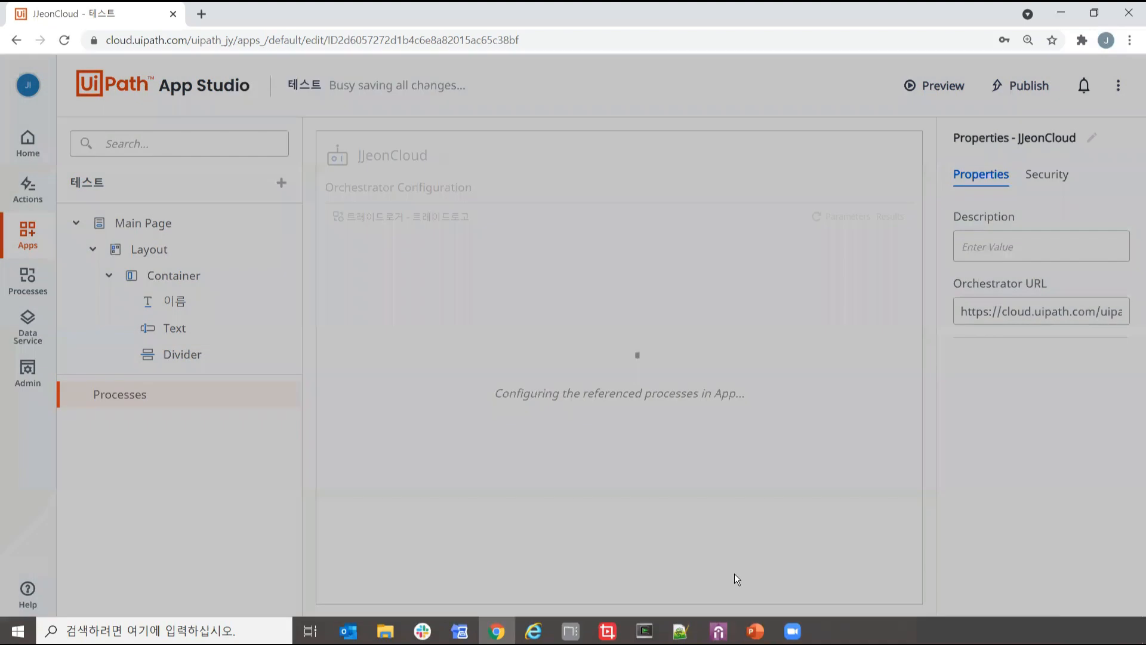
click(75, 396)
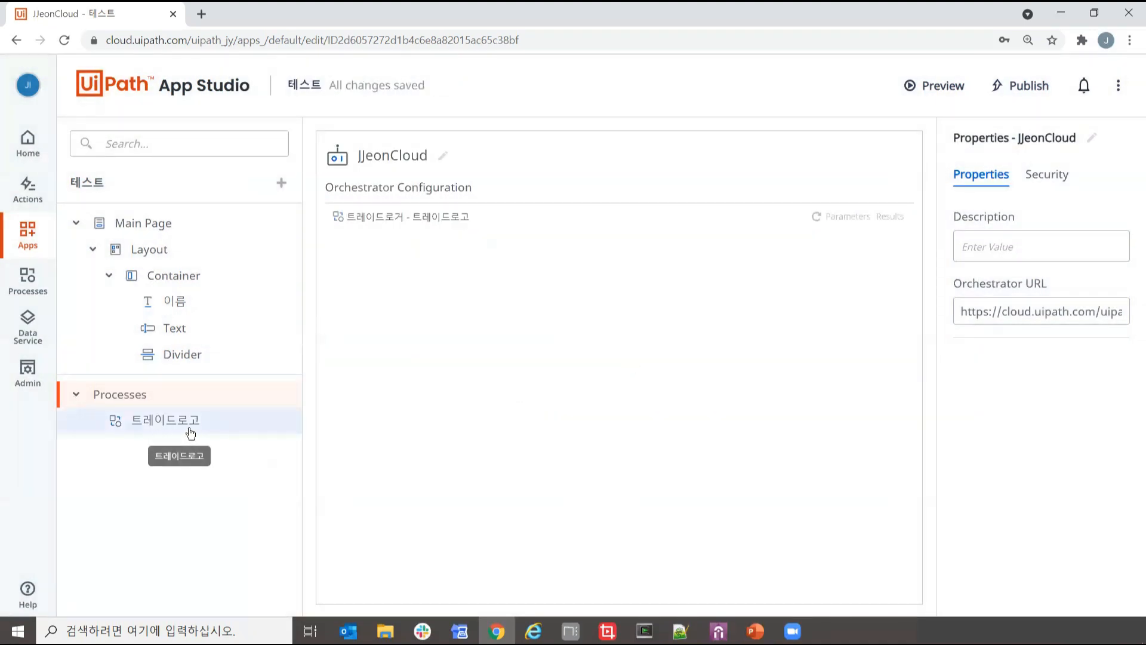
- Bind the value of the textbox on Main Page to the Price input of the 트레이드로고 process
click(149, 230)
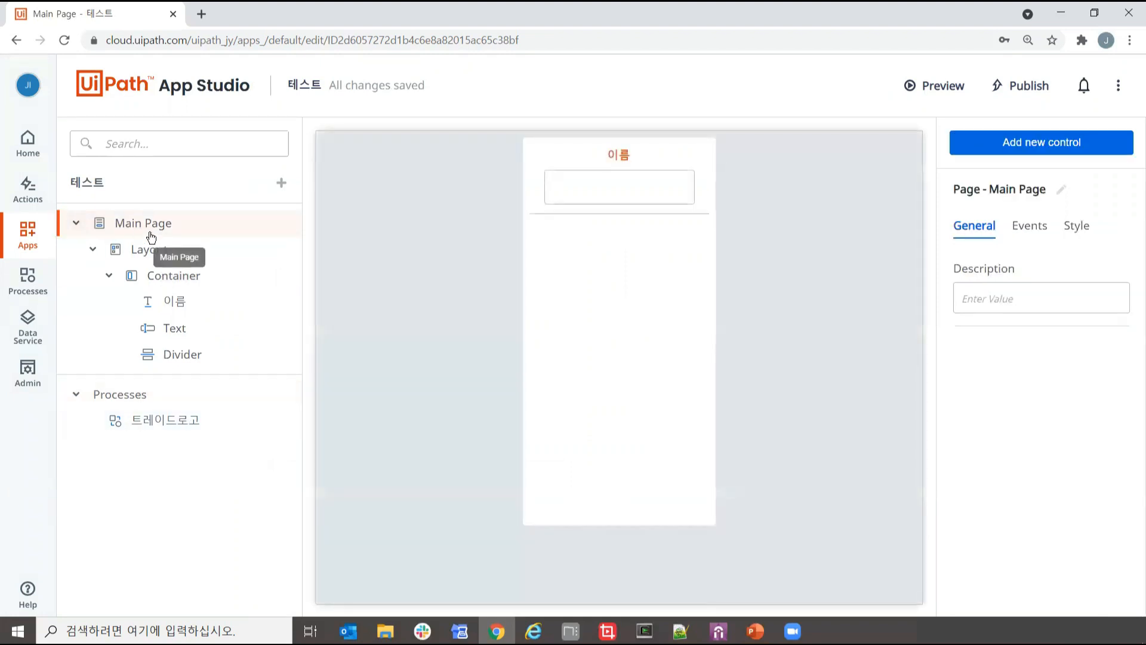
click(623, 201)
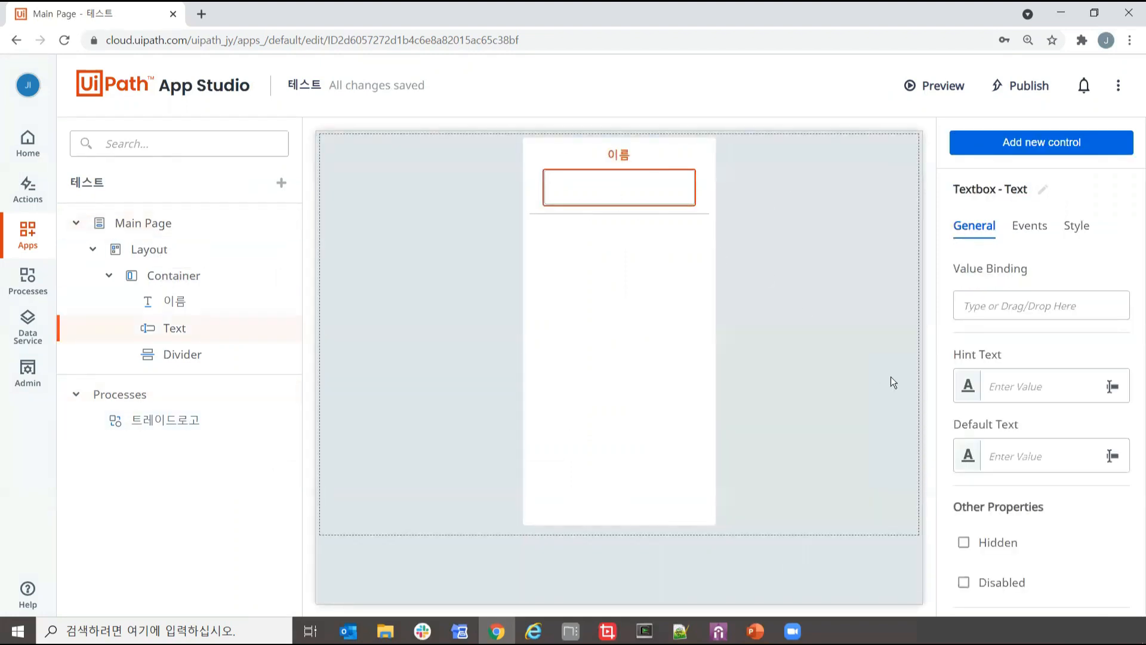
click(1073, 308)
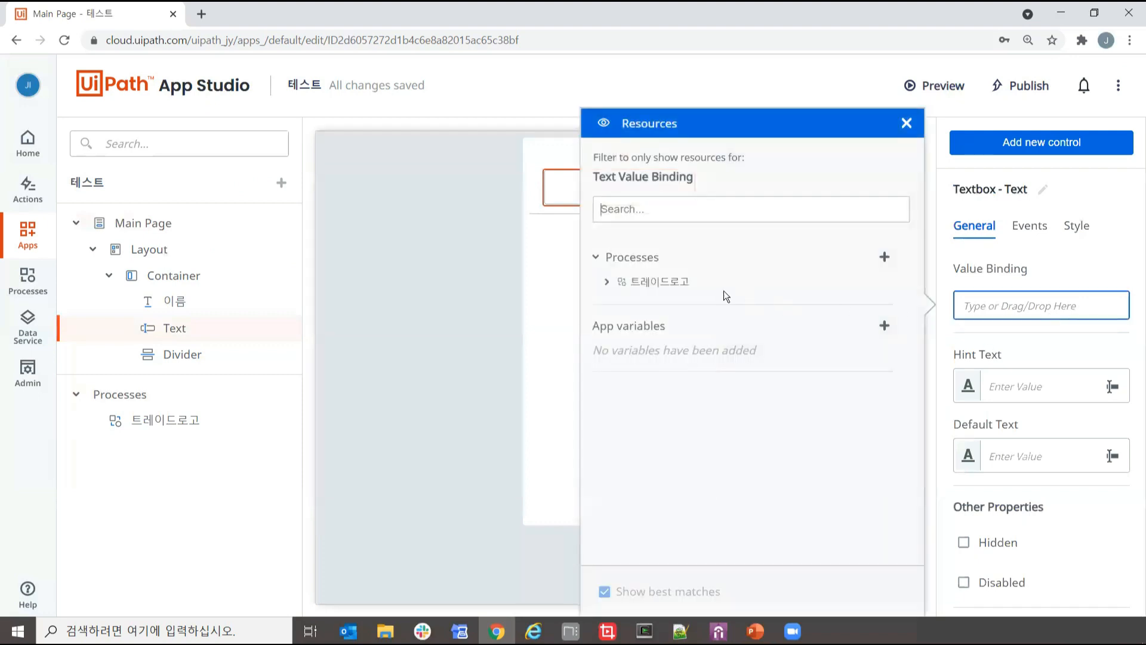
click(607, 282)
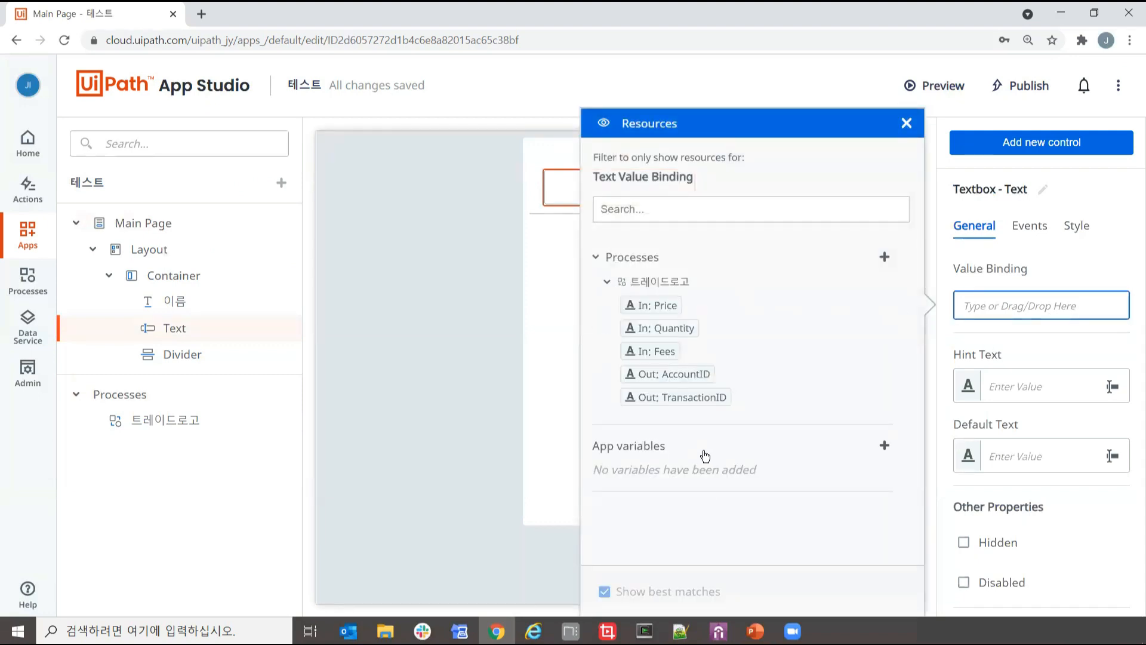
drag(667, 313, 978, 304)
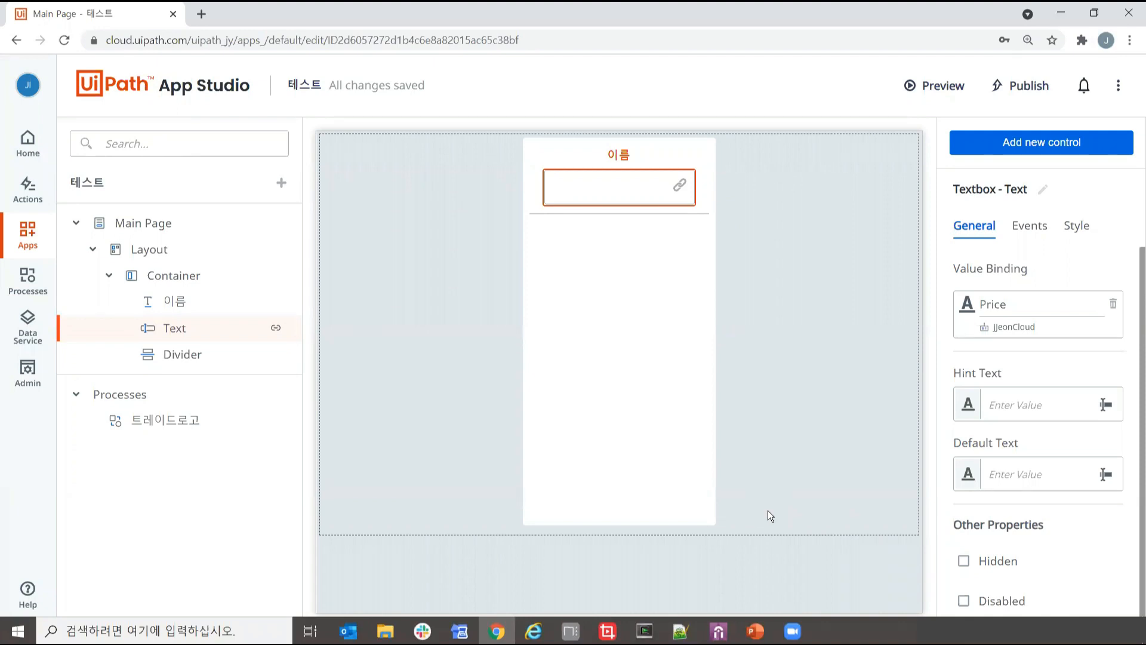
- Leave the 테스트 app and open the published 현장콘솔 app for editing from the apps list
click(31, 246)
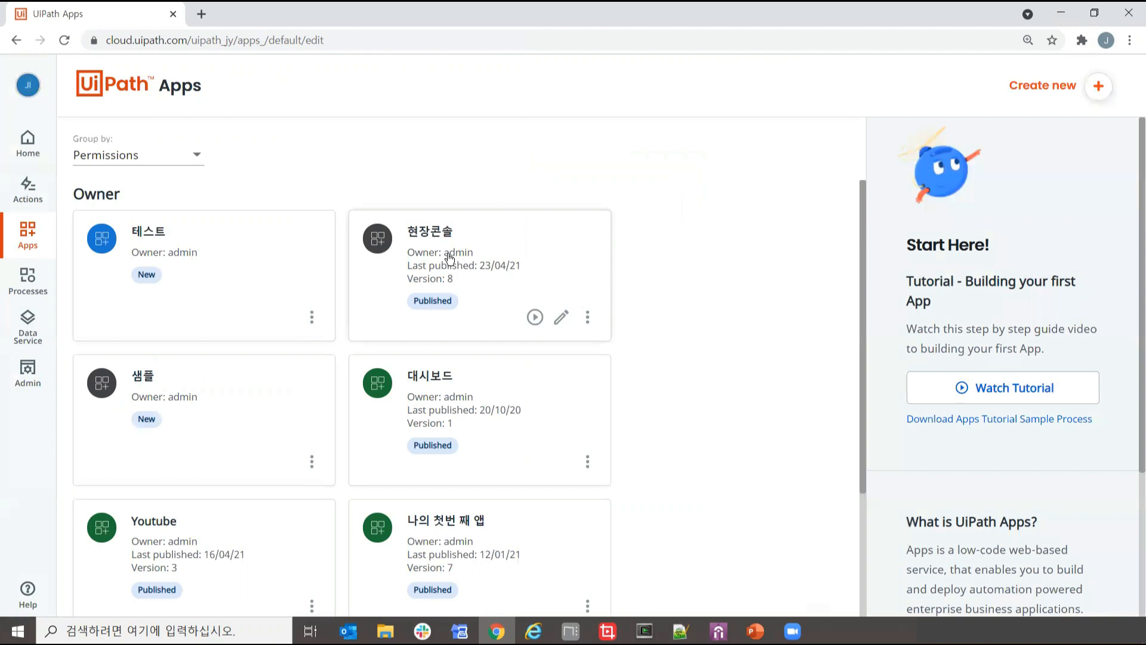
click(562, 319)
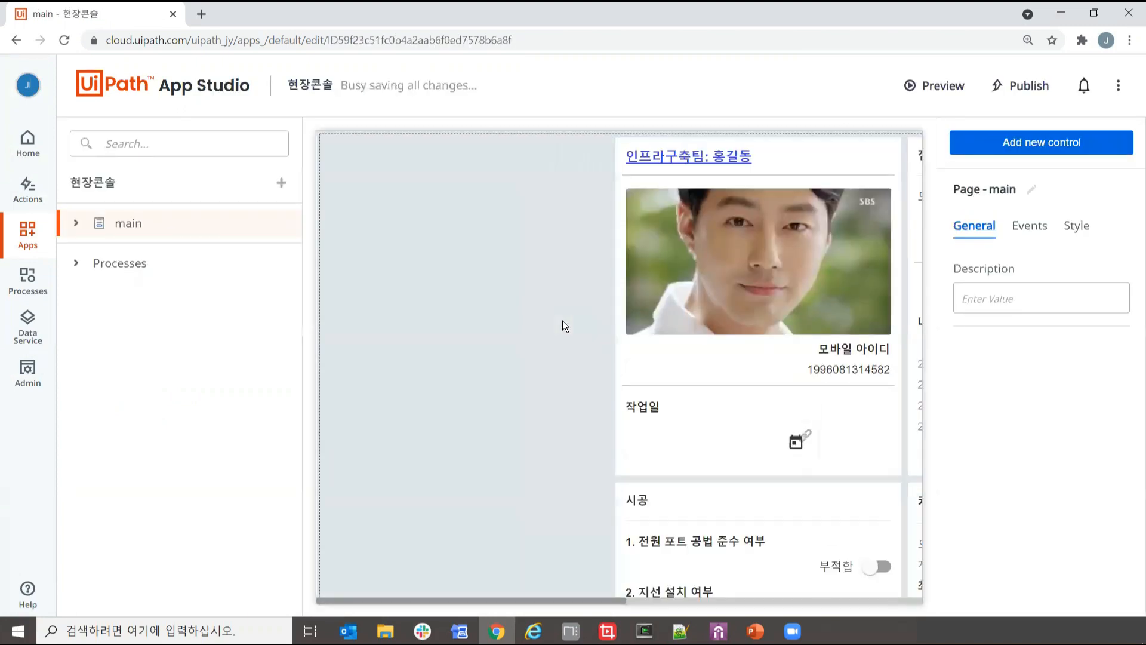
key(ctrl+minus)
key(ctrl+minus)
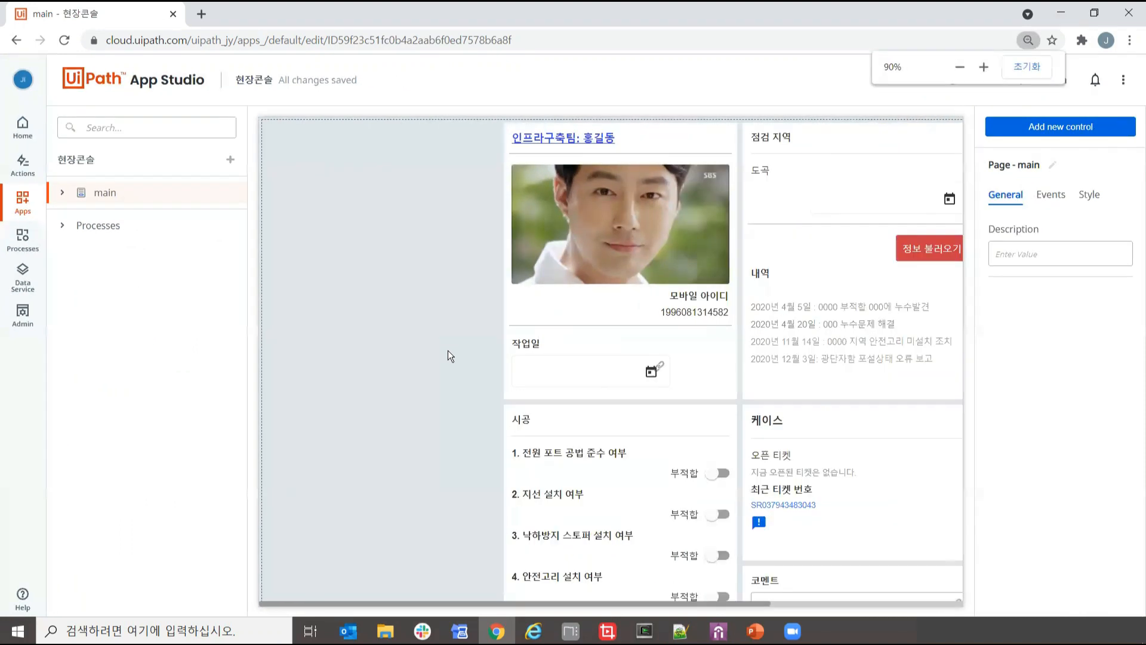
key(ctrl+minus)
- Examine the containers of the main page, including 고객정보 and 케이스, and the header above the photo
click(633, 360)
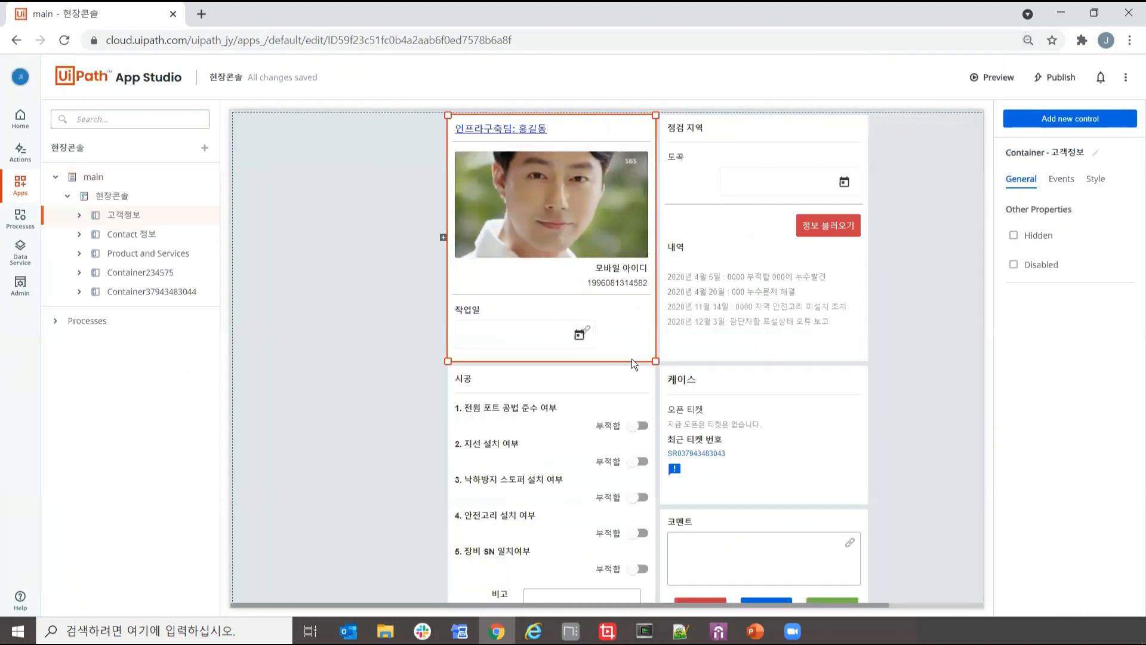
click(809, 358)
click(648, 379)
click(701, 378)
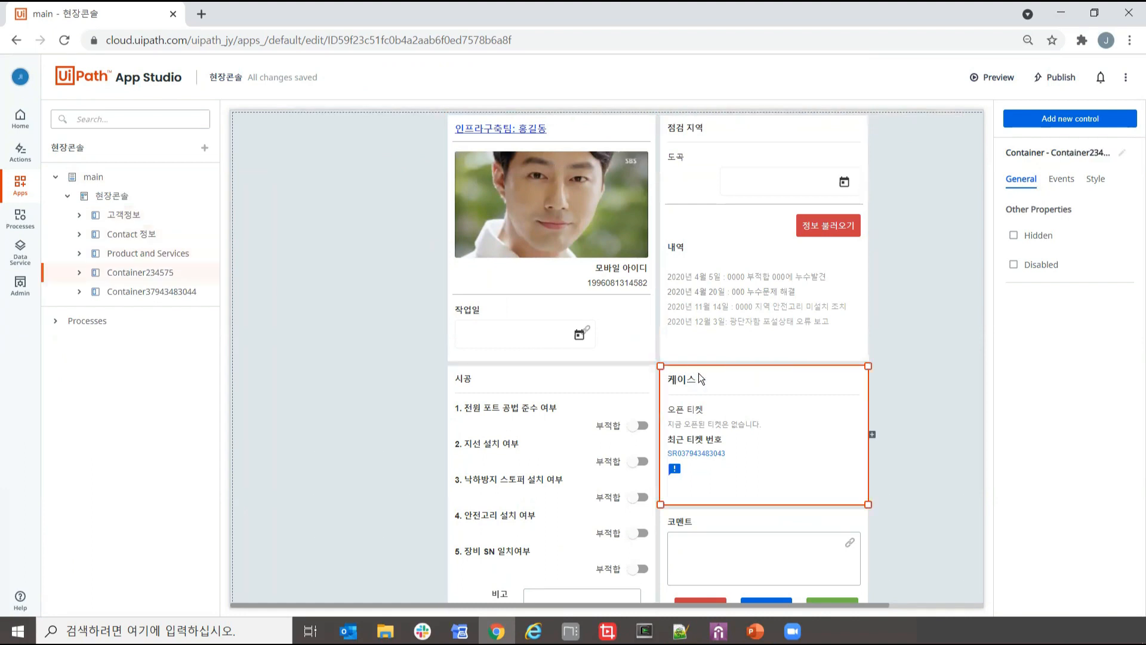
click(594, 203)
click(532, 132)
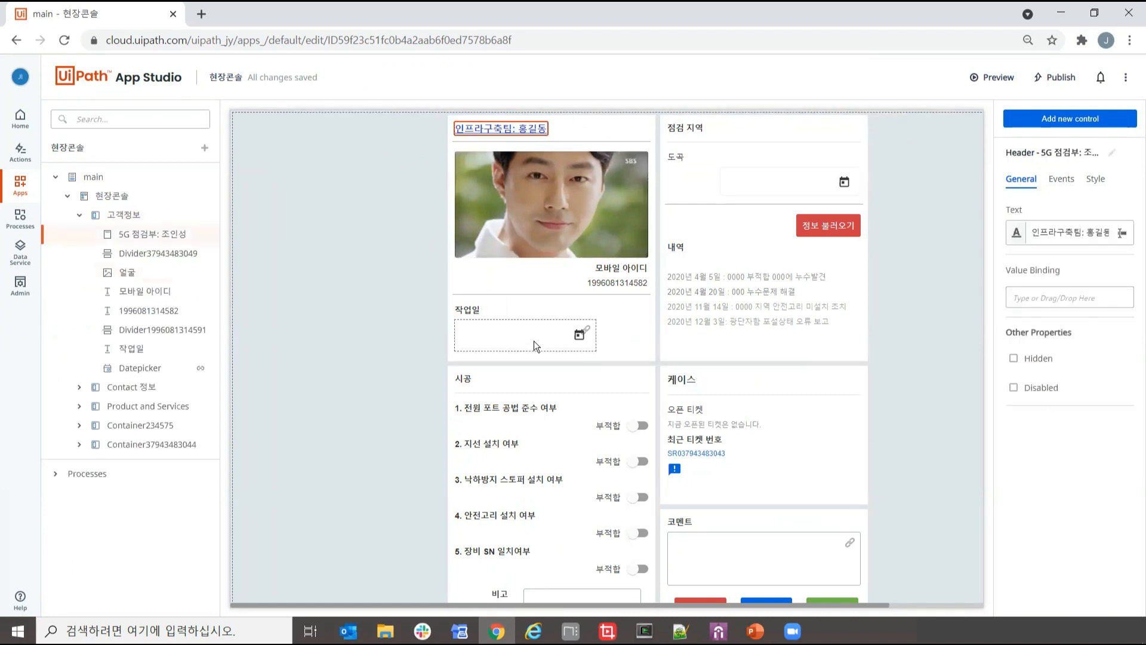
- Inspect the properties of the 작업일 date picker, 정보 불러오기 button, history label, first inspection item and 코멘트 textbox
click(544, 349)
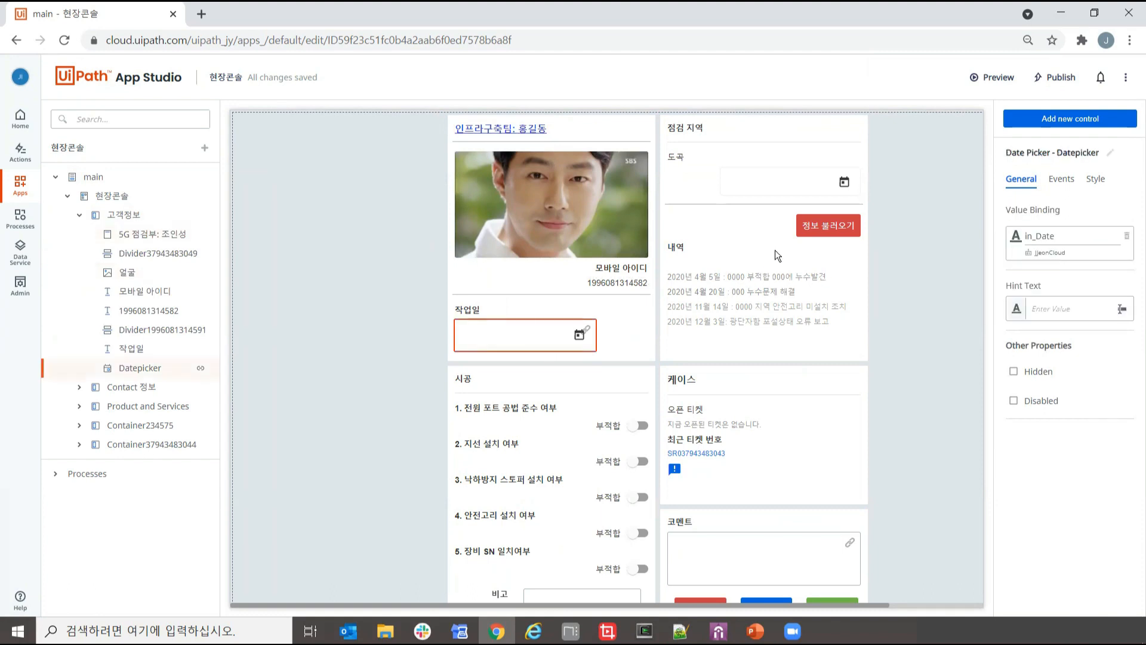
click(820, 231)
click(779, 278)
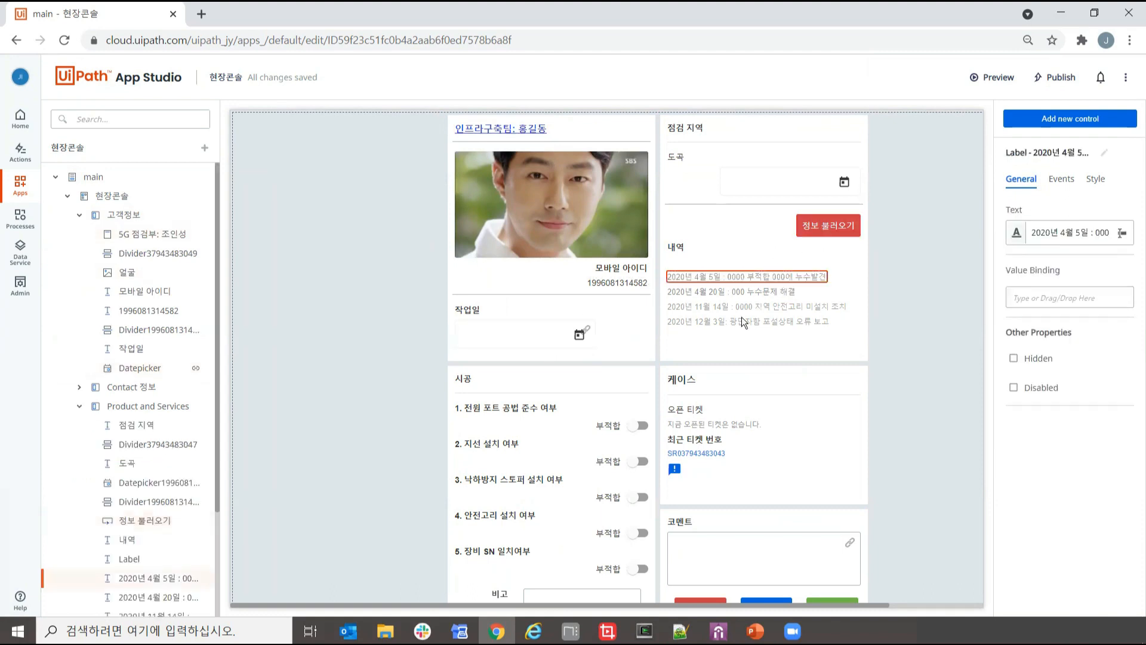
click(643, 426)
click(506, 407)
scroll(670, 481, down, 1)
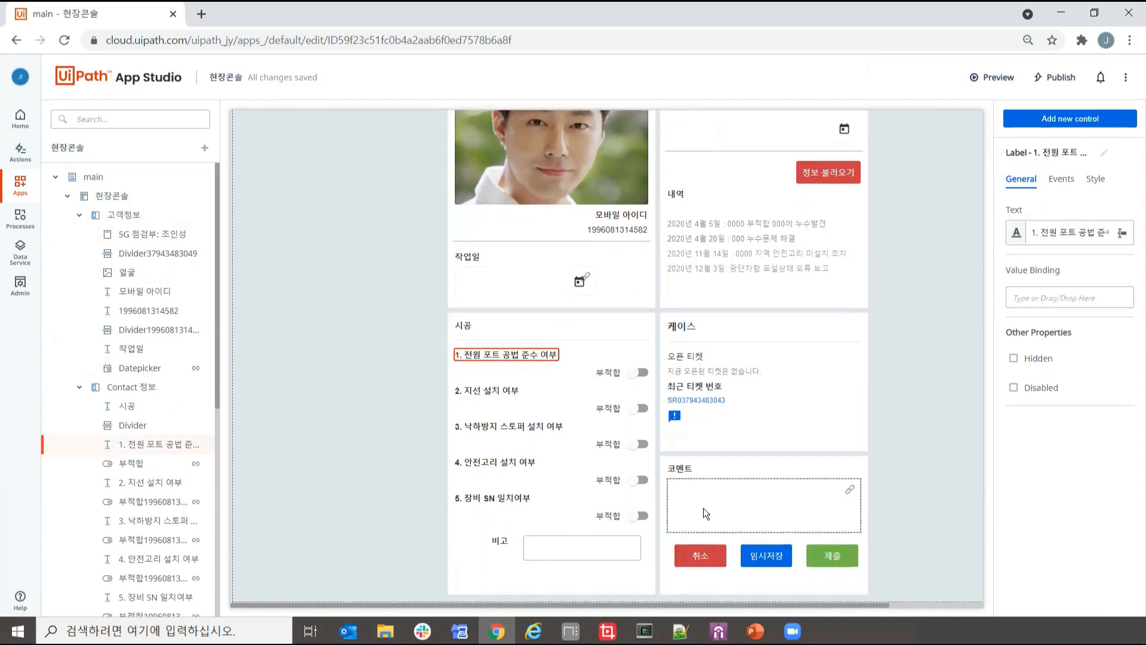
click(707, 514)
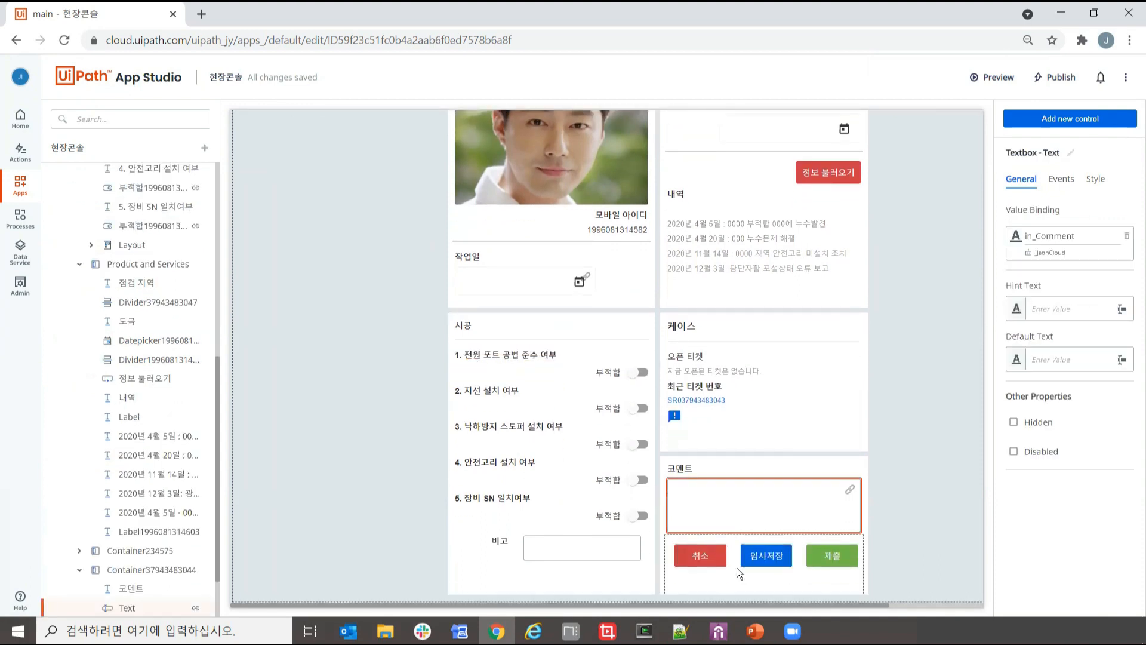
- Look over the whole main page layout, from the header and photo to the inspection switches and submit buttons
scroll(839, 576, up, 1)
scroll(931, 483, down, 1)
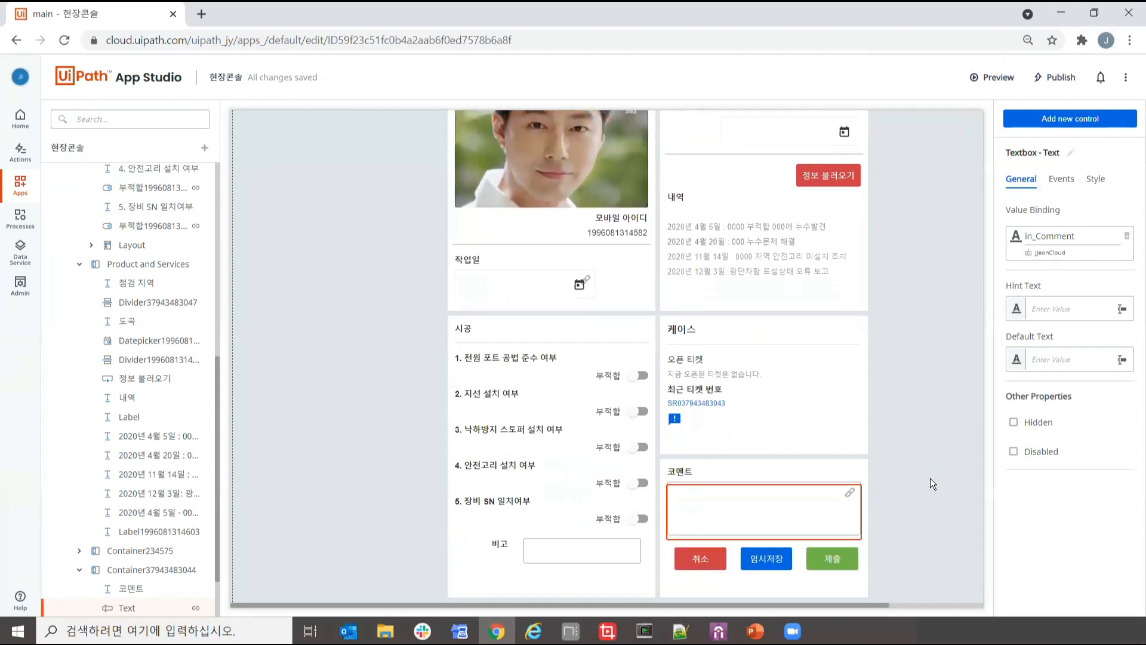
scroll(940, 512, up, 1)
scroll(941, 514, down, 1)
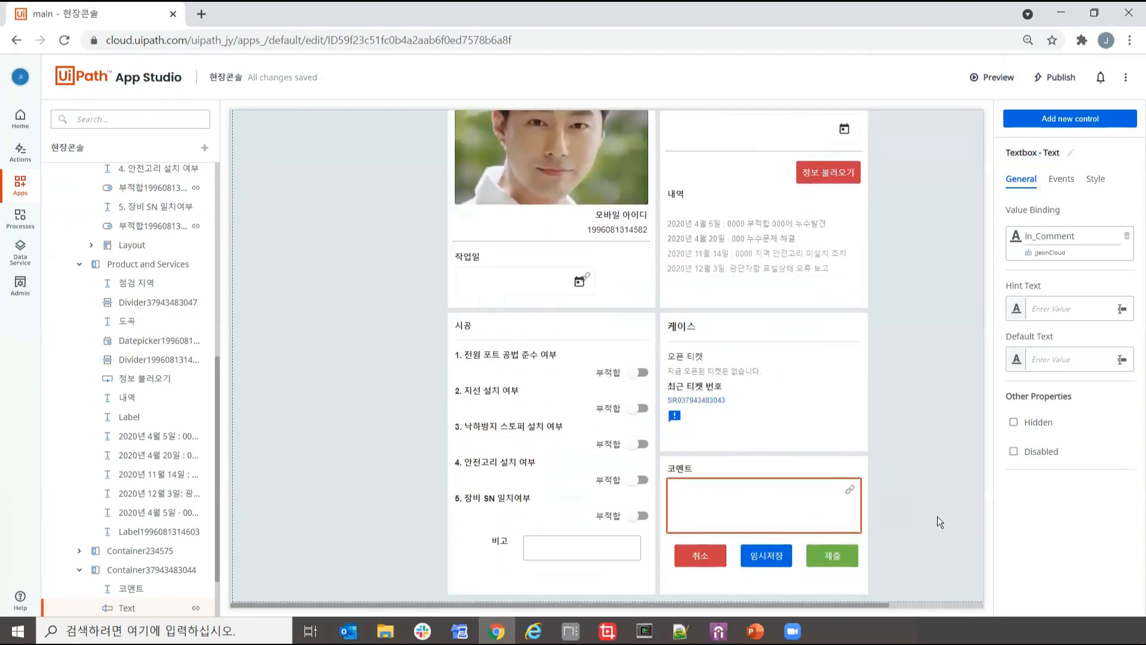
scroll(941, 519, up, 1)
scroll(940, 521, down, 1)
scroll(937, 527, up, 1)
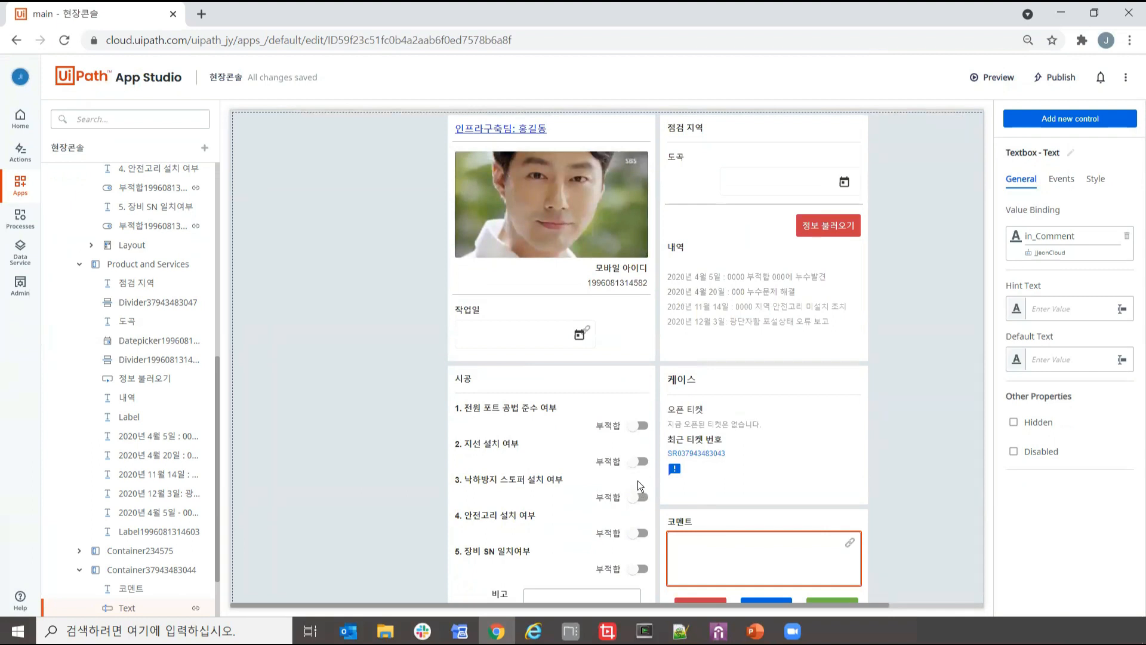
scroll(638, 485, down, 1)
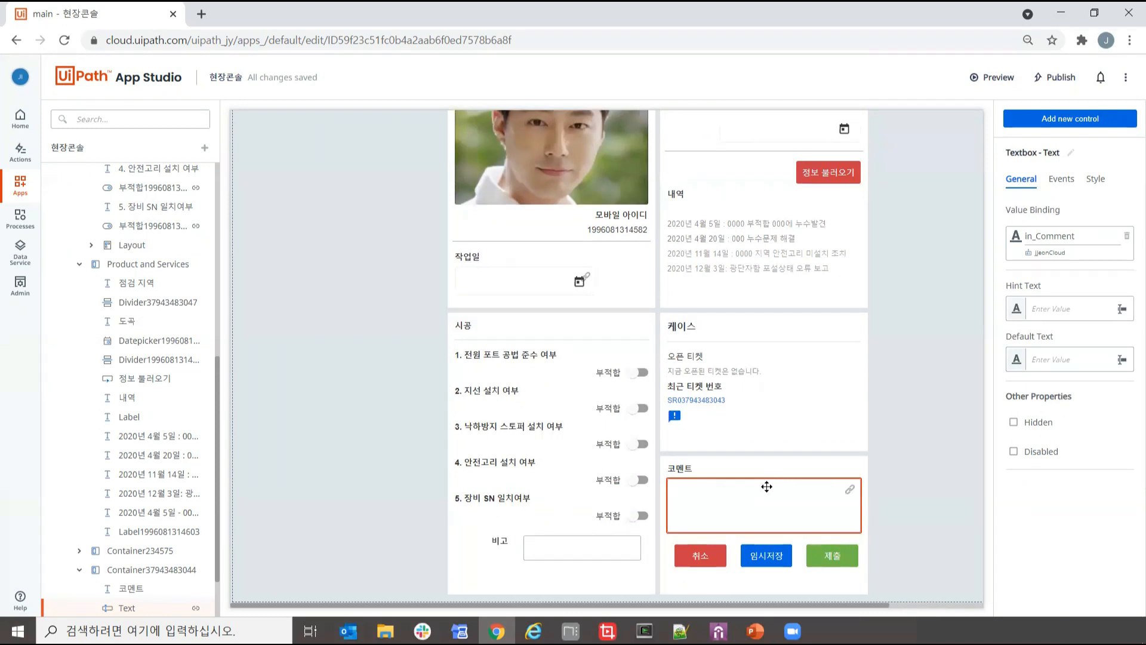
scroll(767, 487, up, 1)
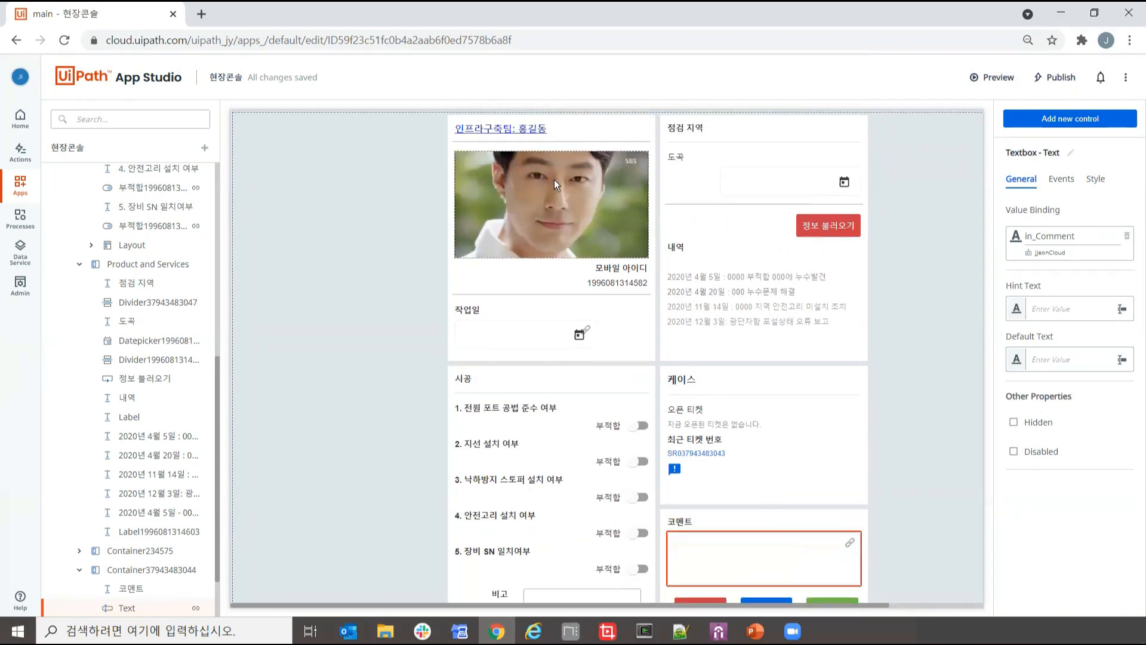
scroll(545, 446, down, 1)
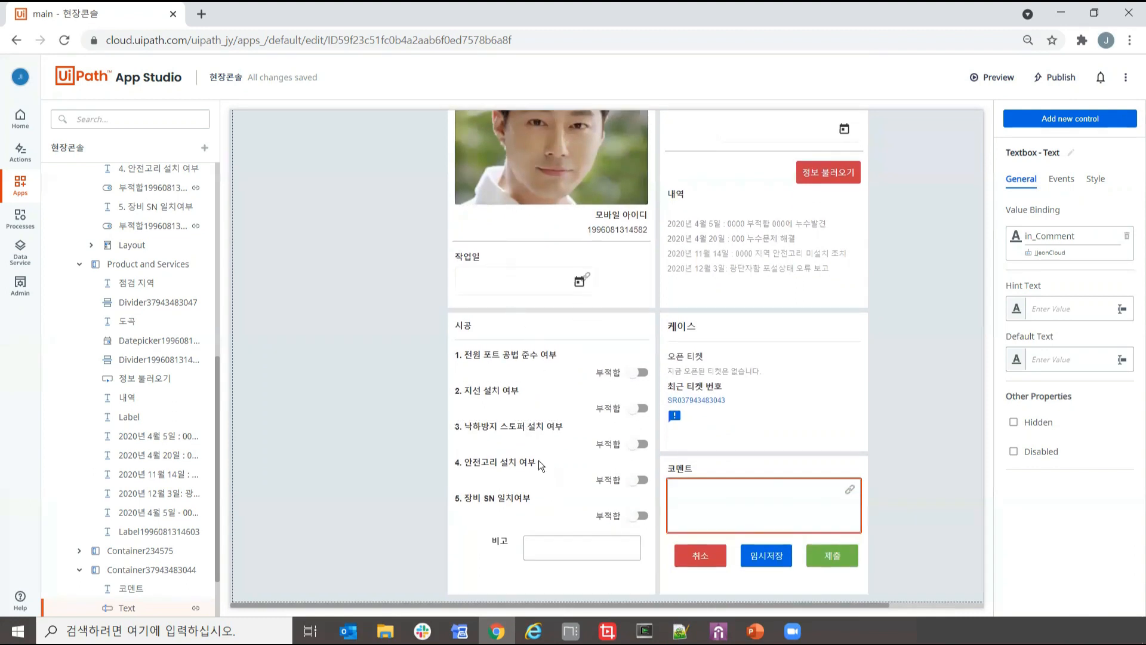
- Inspect the value bindings of the switches under 2. 지선 설치 여부 and 1. 전원 포트 공법 준수 여부
click(639, 408)
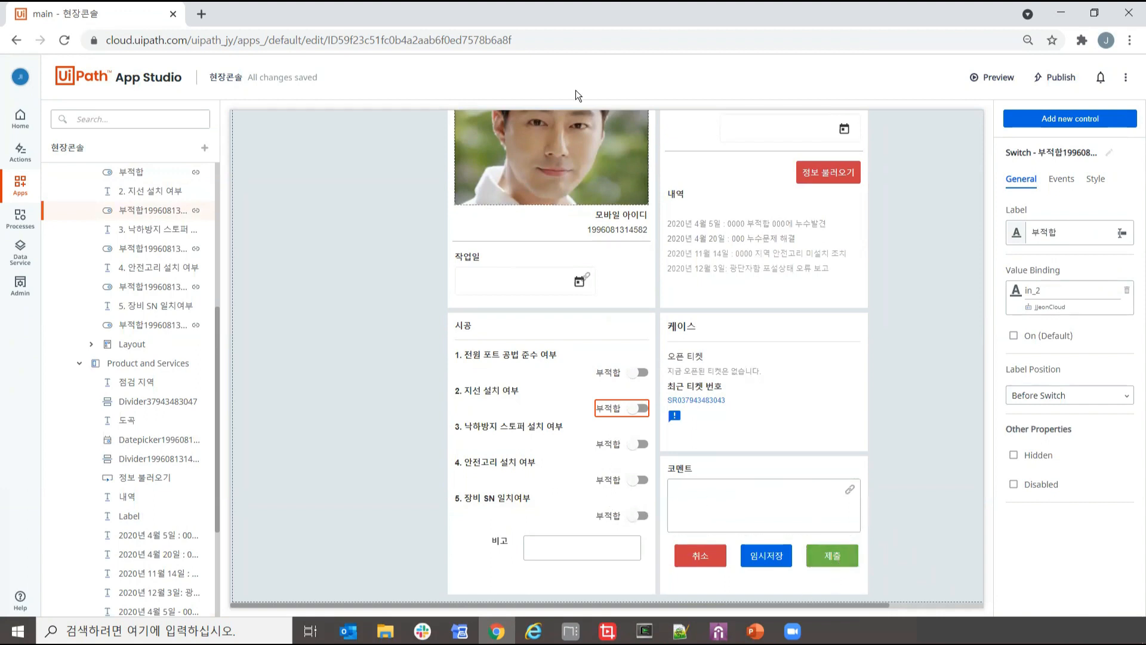
scroll(754, 529, up, 2)
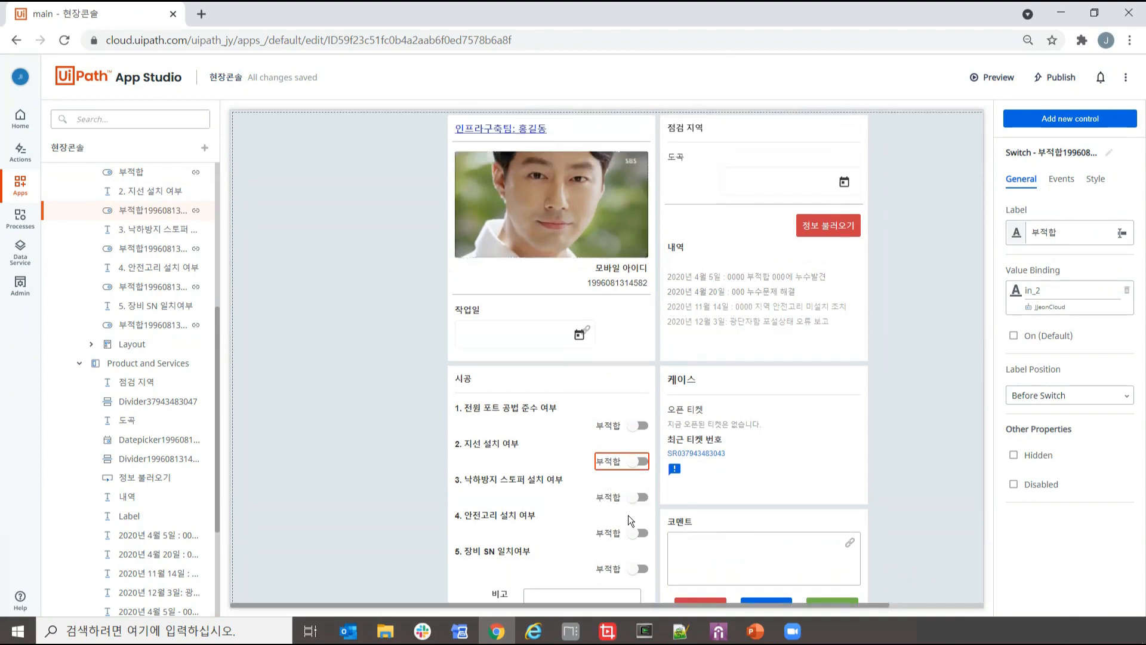
scroll(630, 520, down, 2)
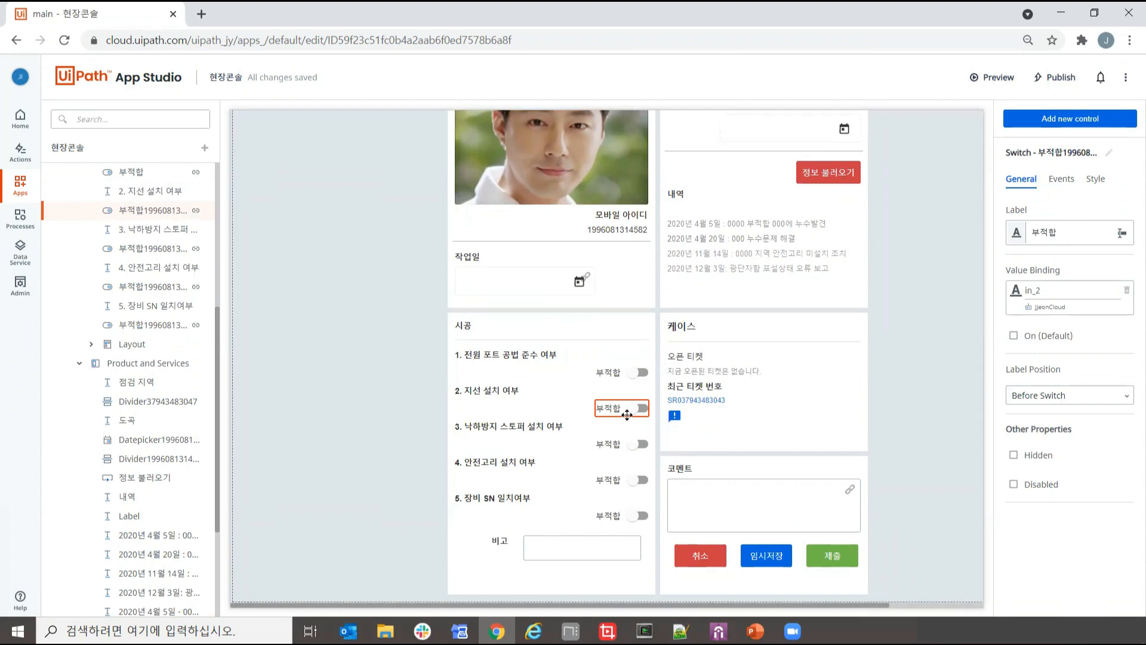
click(615, 382)
click(615, 375)
- Remove the 지선 설치 여부 switch's value binding and bind it again to the in_2 input of 점검항목.통계_JJeonClassic
click(616, 407)
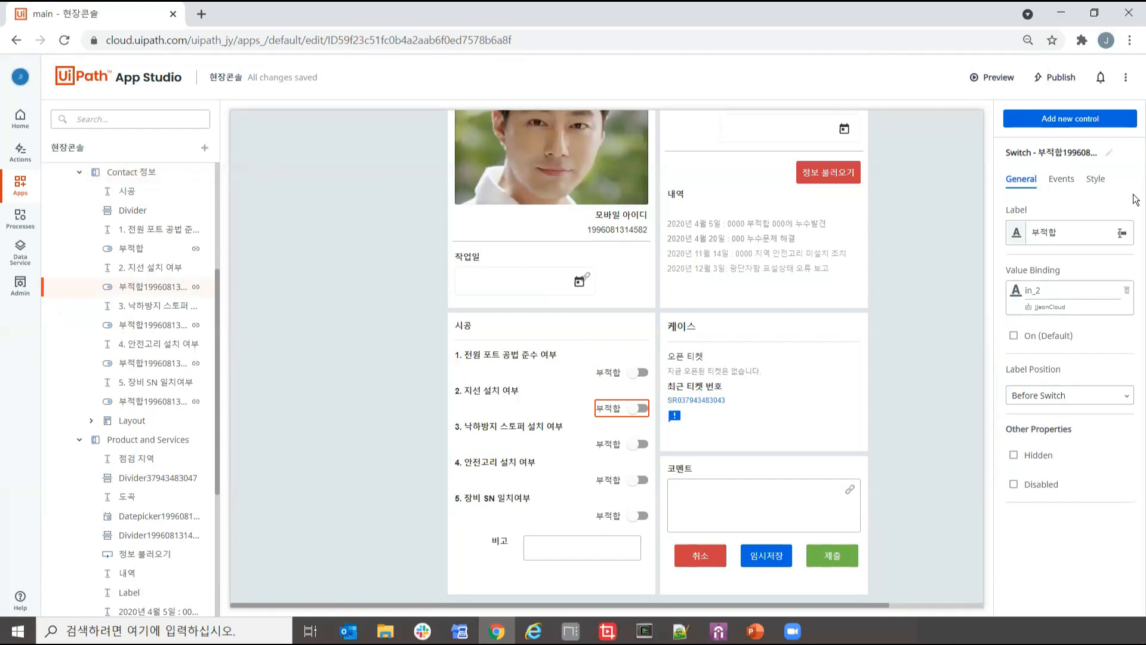
click(1123, 293)
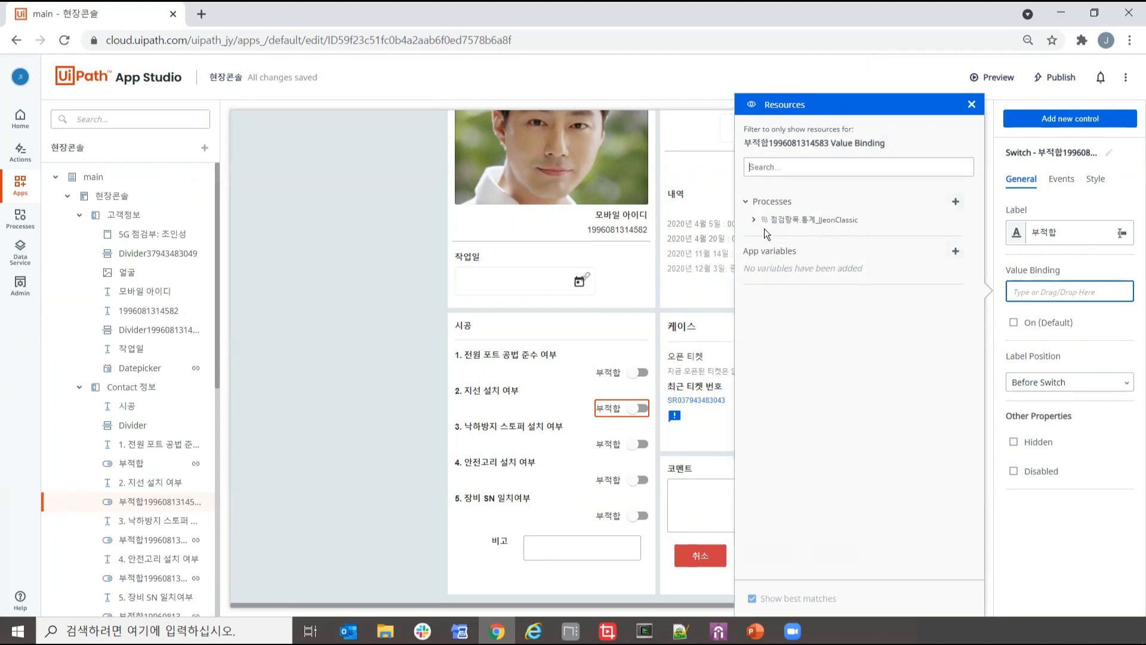
click(754, 220)
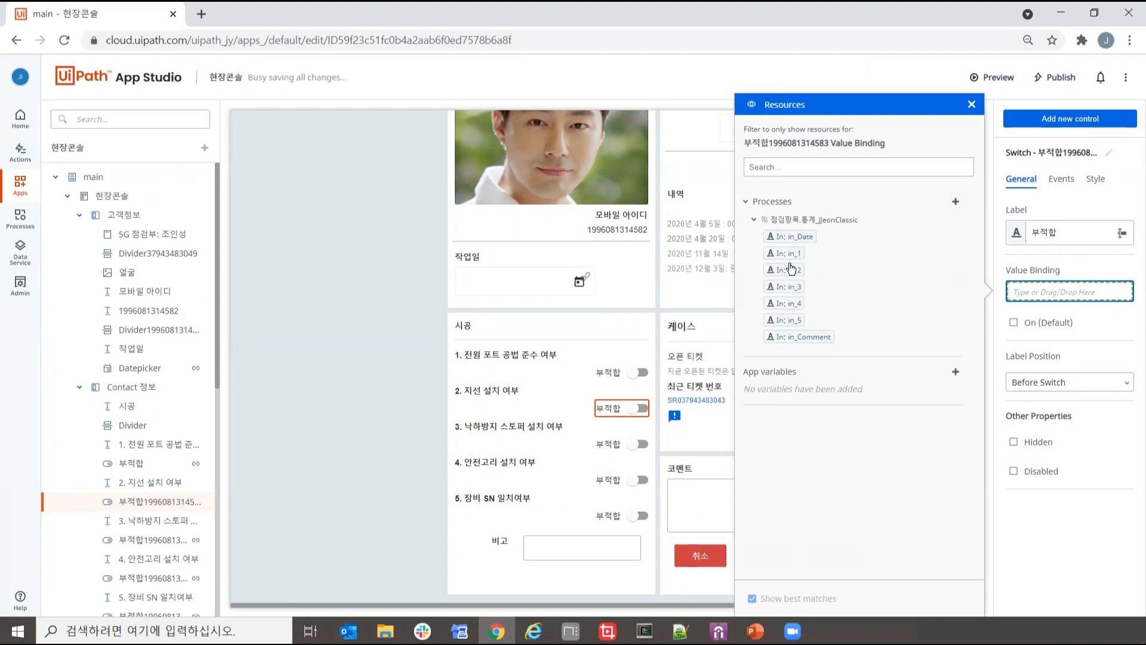
drag(789, 272, 1039, 299)
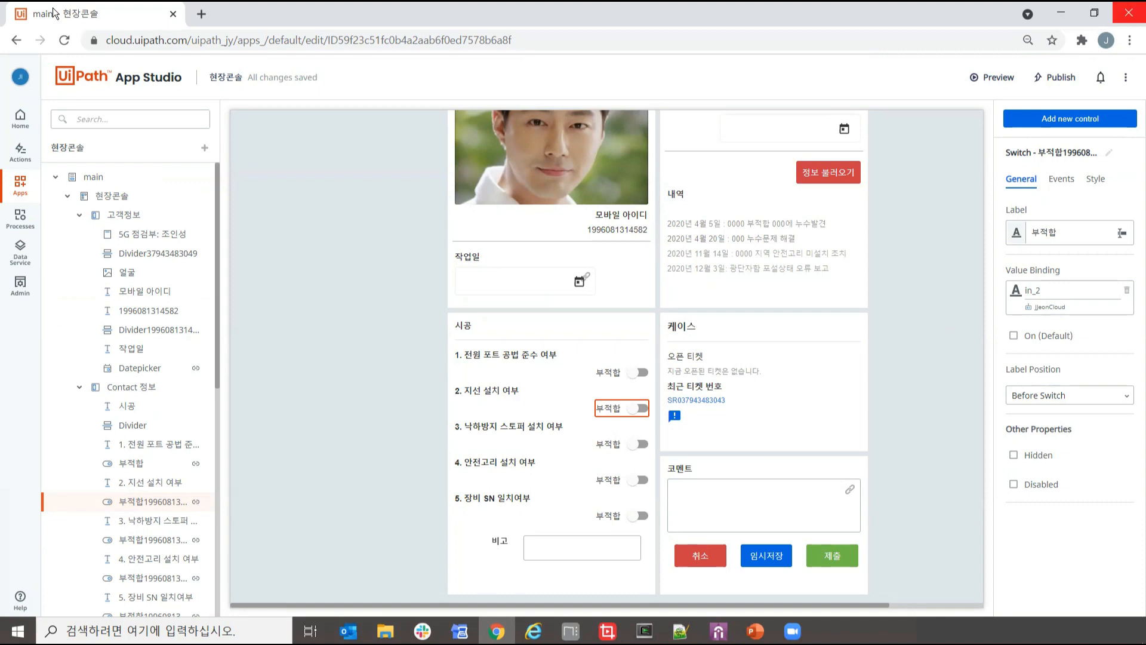
- Compare the value bindings of the switches for inspection items 1, 2 and 5
click(634, 380)
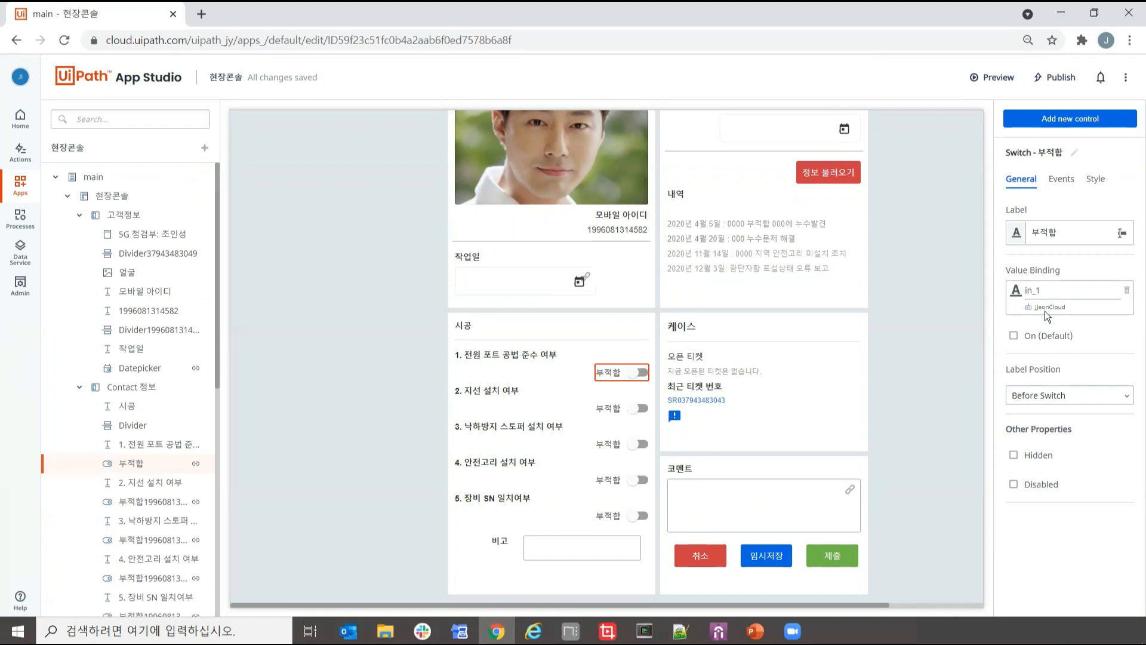
click(643, 417)
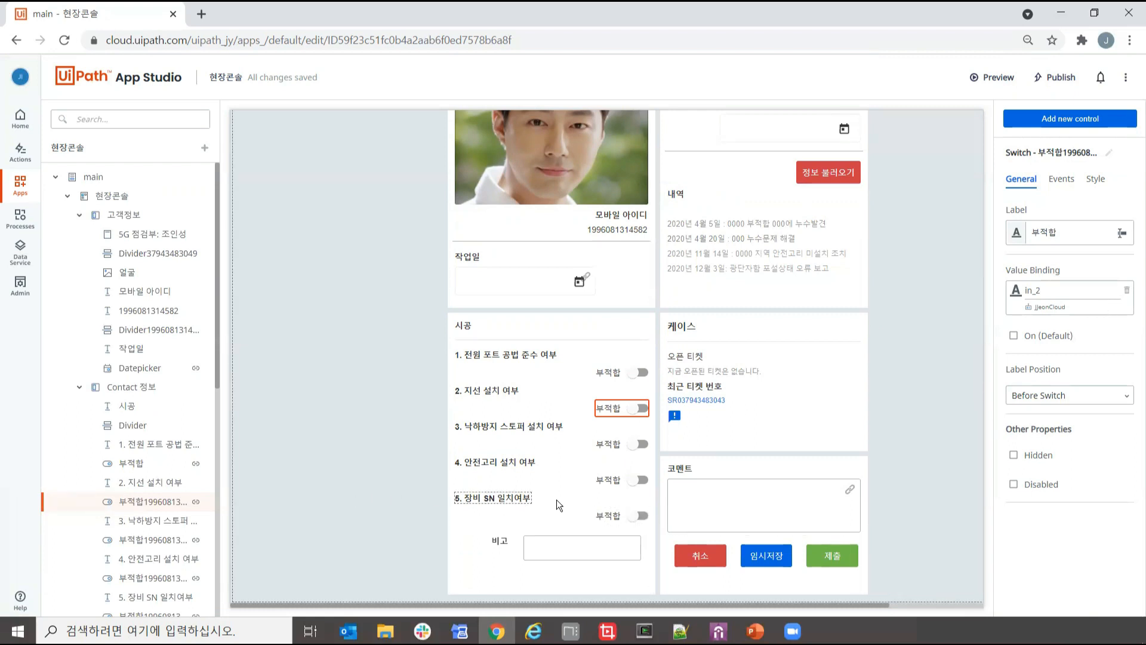
click(638, 523)
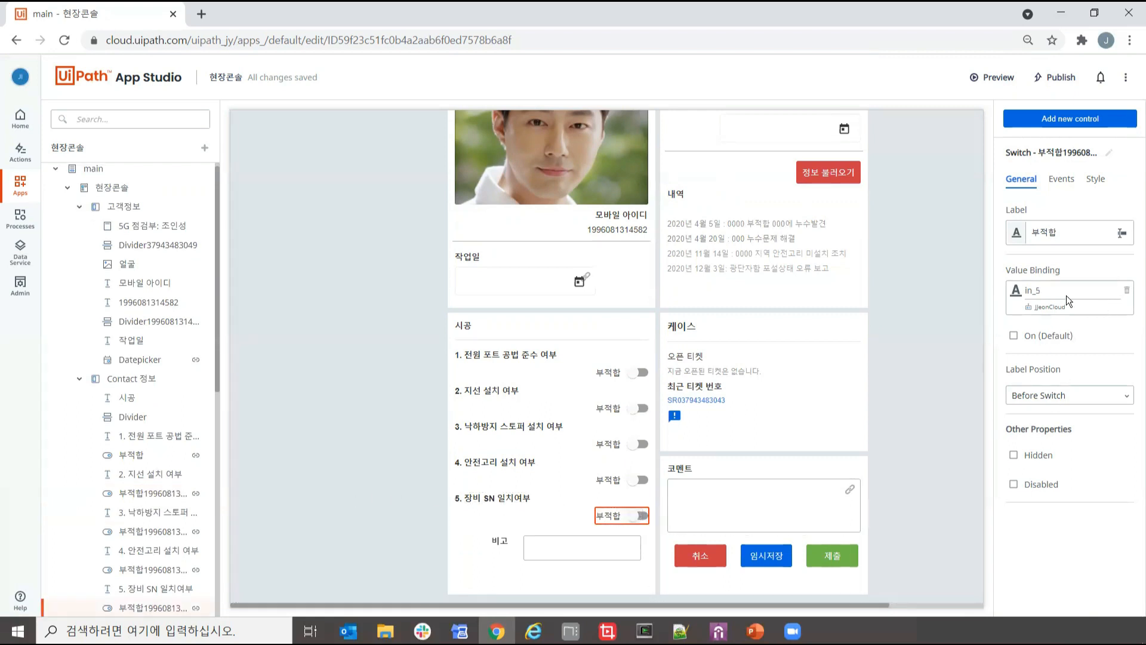
- Show the processes connected to the 현장콘솔 app and switch to UiPath Assistant to view its process list
scroll(149, 537, down, 10)
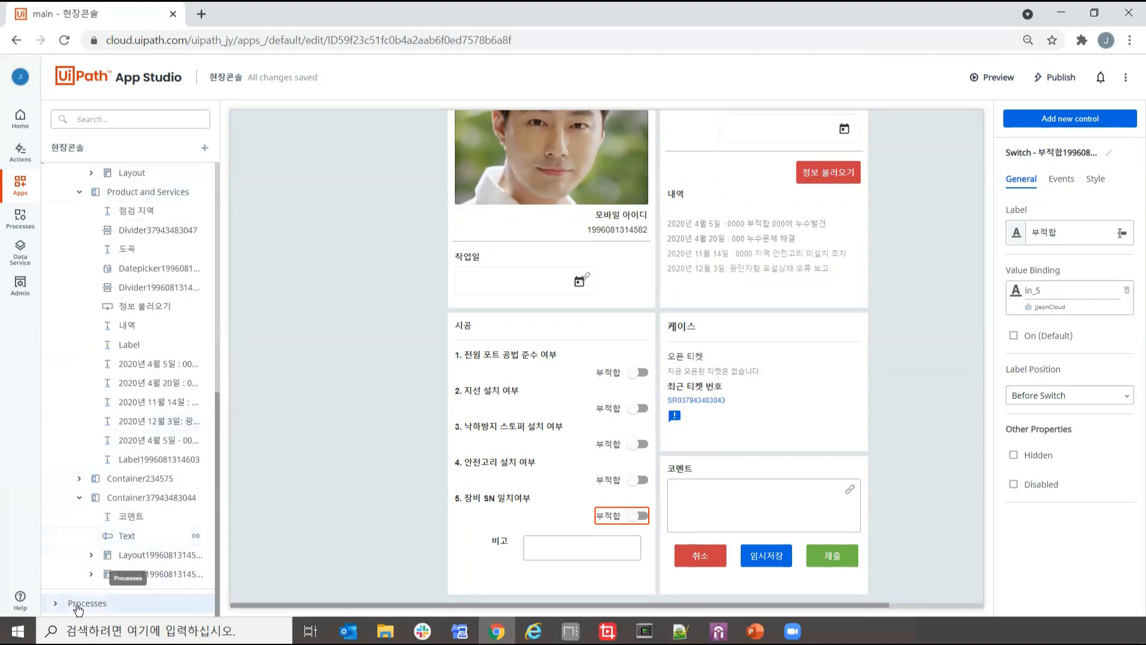
click(78, 606)
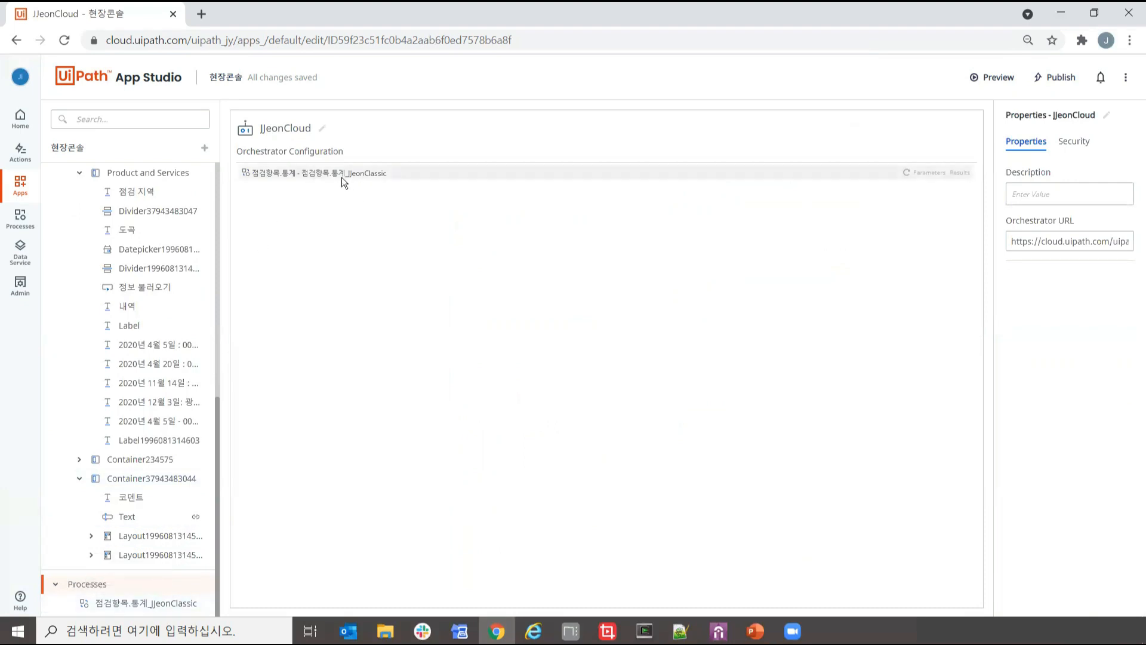
click(718, 631)
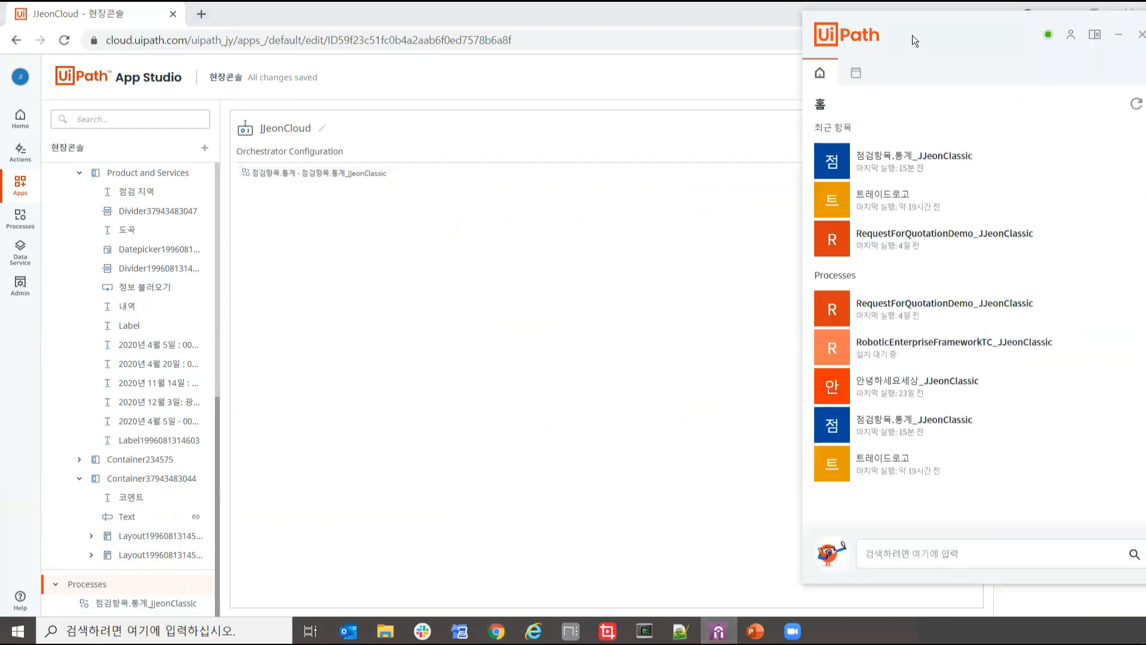
drag(912, 38, 822, 71)
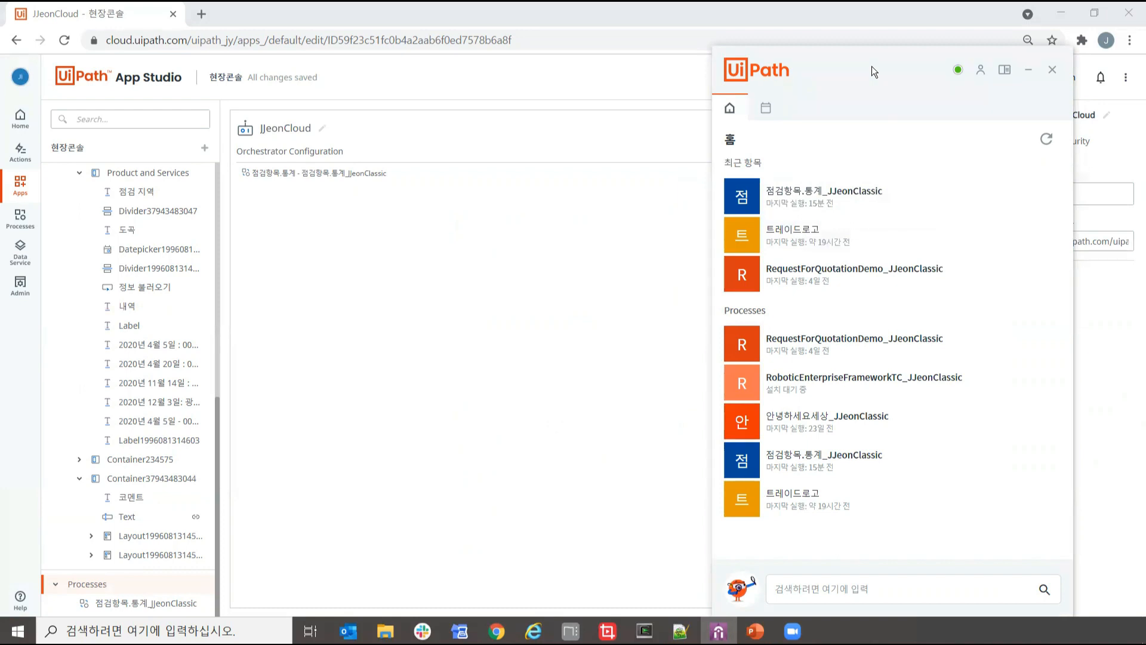
- Inspect the input arguments in the settings of the 점검항목.통계_JJeonClassic process in UiPath Assistant and close them
drag(872, 66, 850, 69)
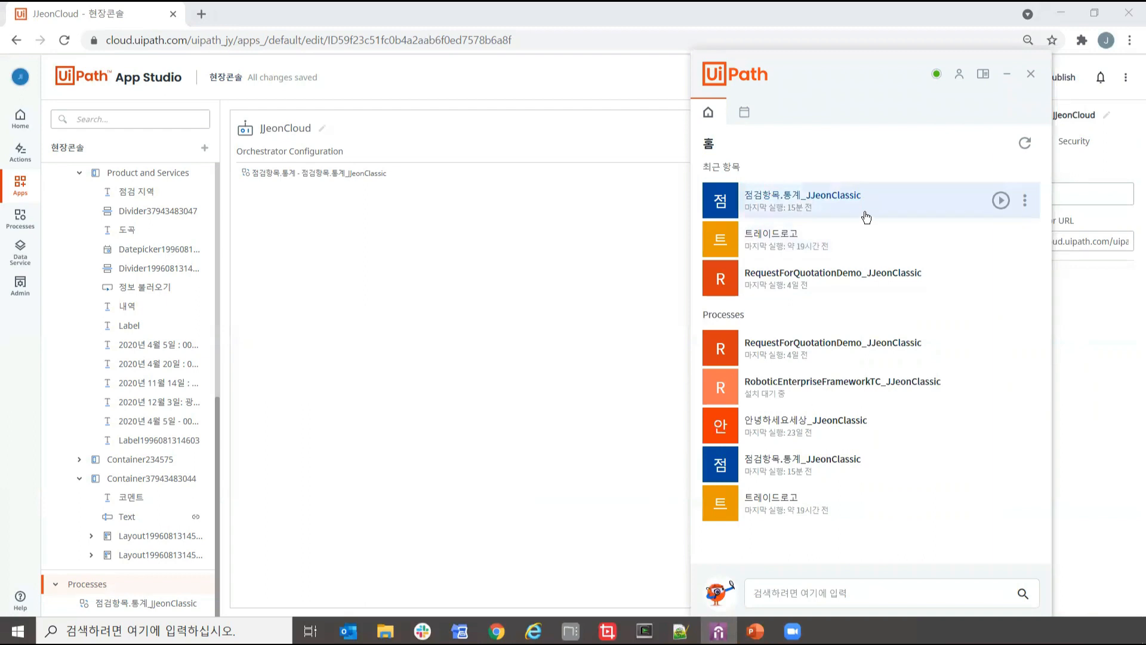
mouse_move(865, 217)
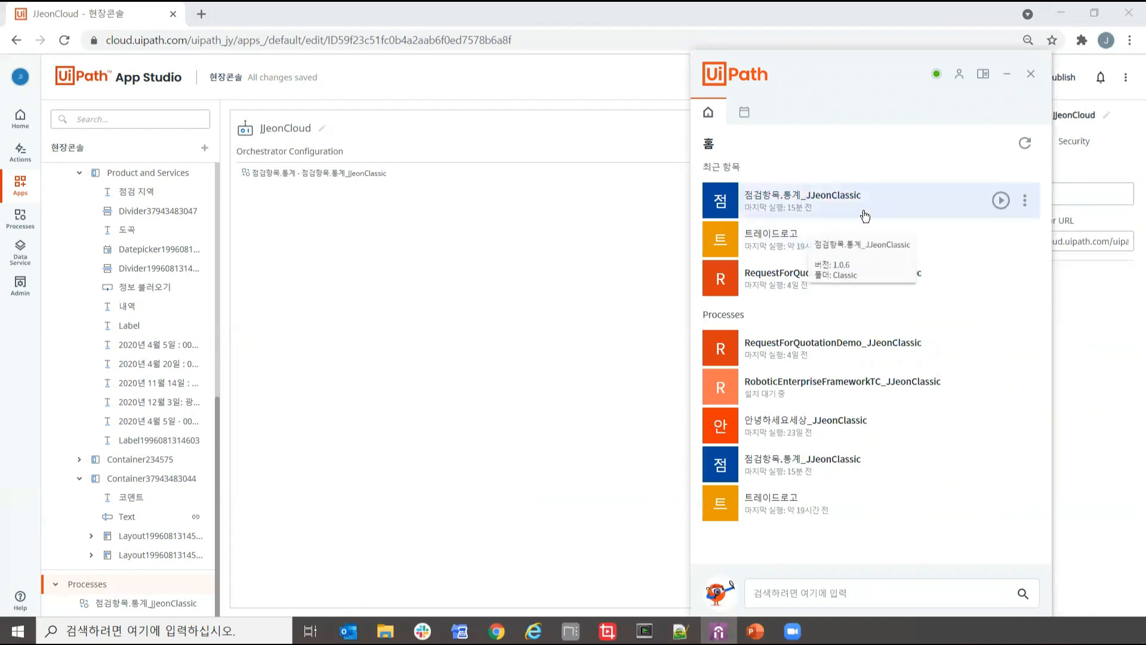
click(1025, 200)
click(1002, 277)
scroll(897, 371, down, 3)
scroll(897, 394, up, 1)
scroll(738, 311, up, 2)
scroll(734, 358, down, 4)
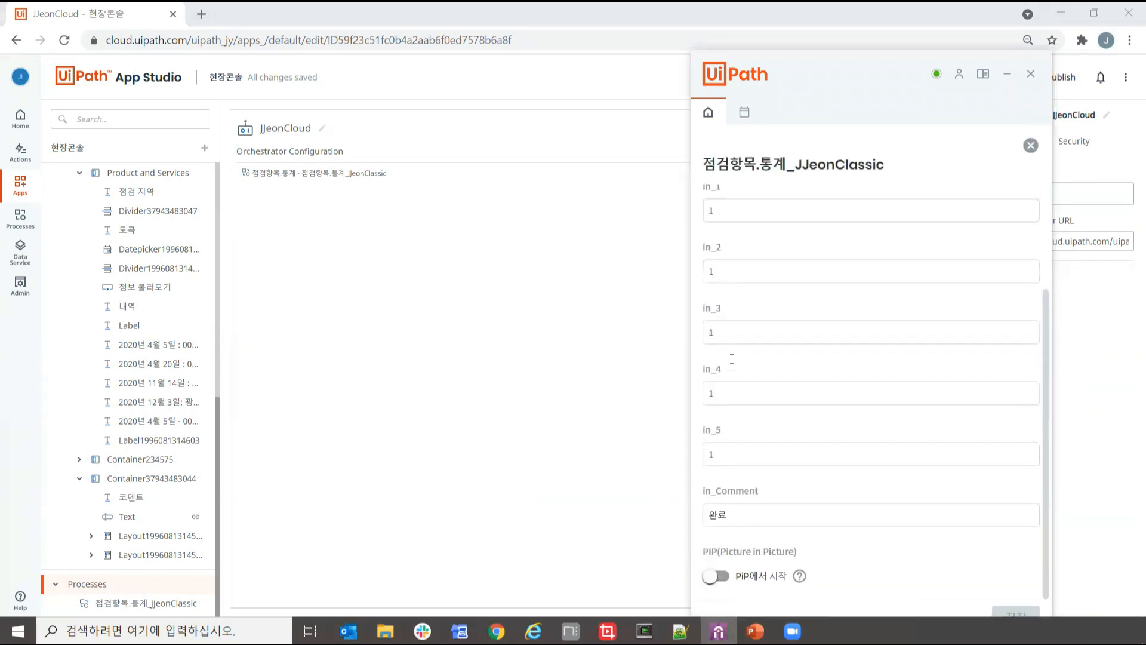
scroll(721, 281, up, 3)
scroll(719, 426, down, 2)
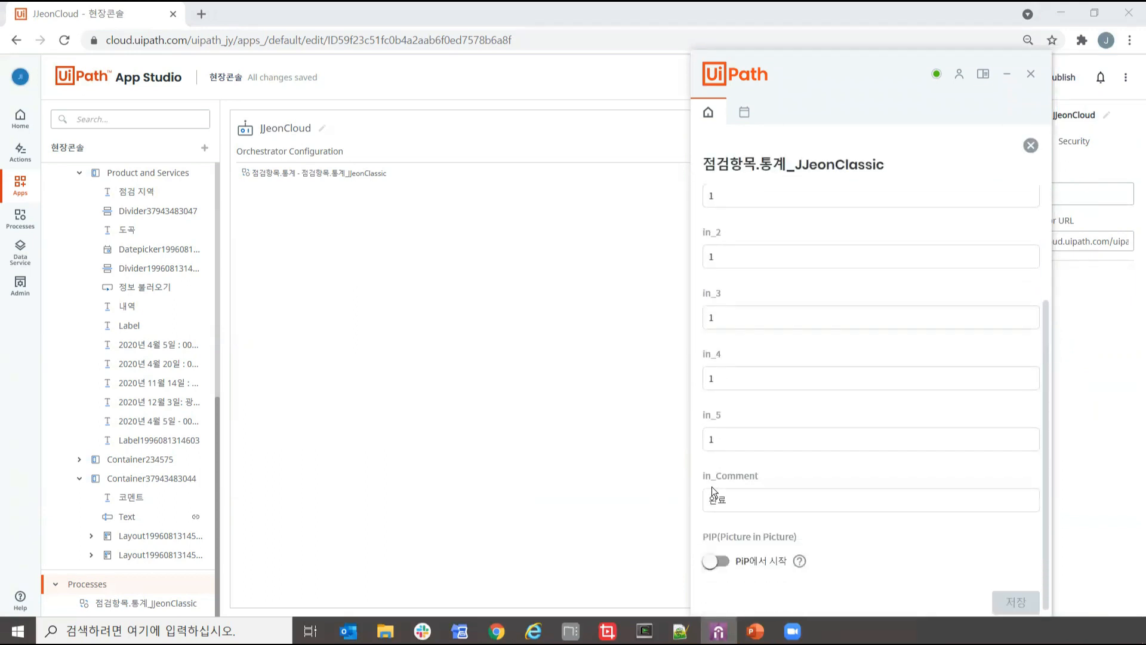
scroll(712, 486, up, 3)
scroll(729, 332, down, 3)
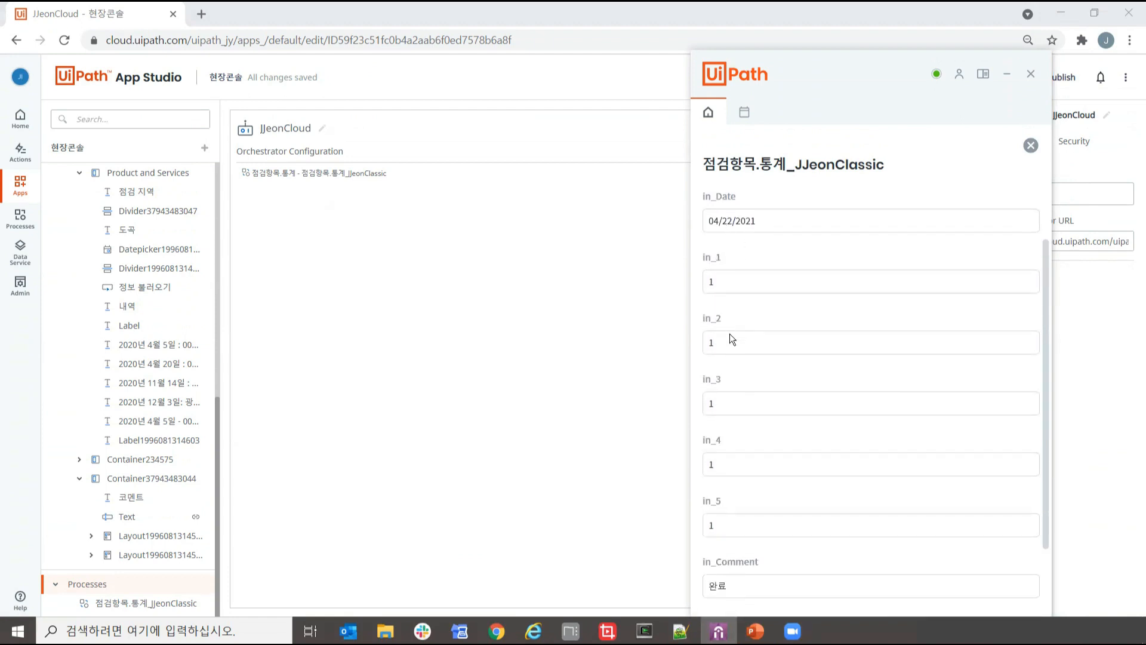
scroll(823, 522, up, 3)
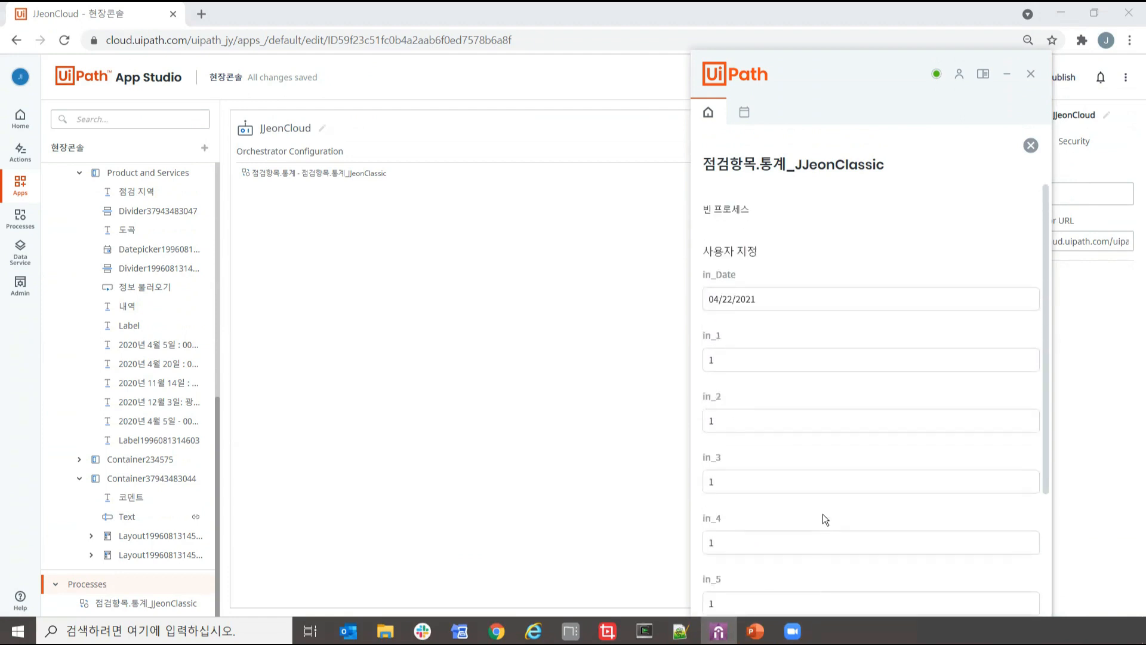
click(1031, 145)
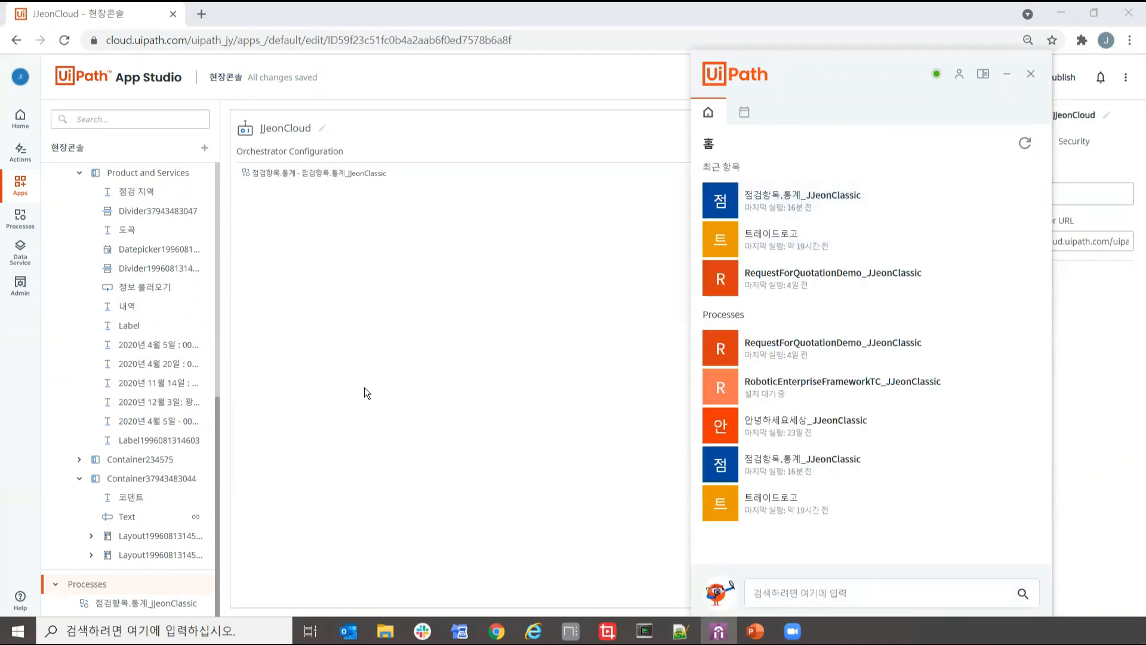
- Return to App Studio, show the 현장콘솔 layout, publish the app and open its preview
click(364, 388)
scroll(148, 309, up, 8)
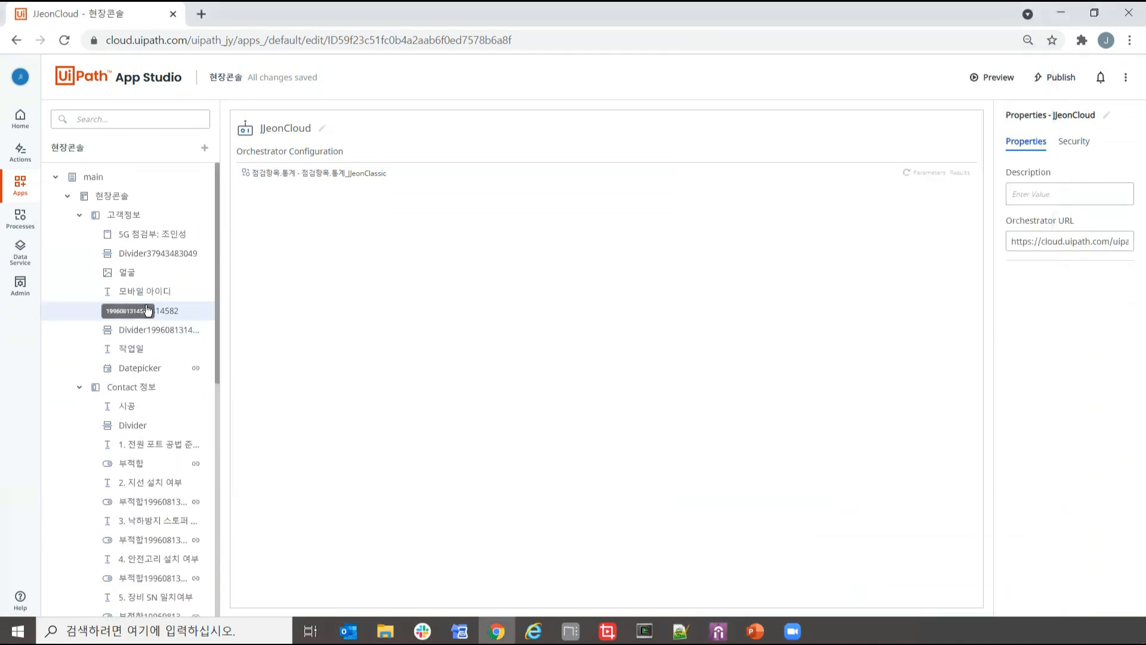
click(81, 216)
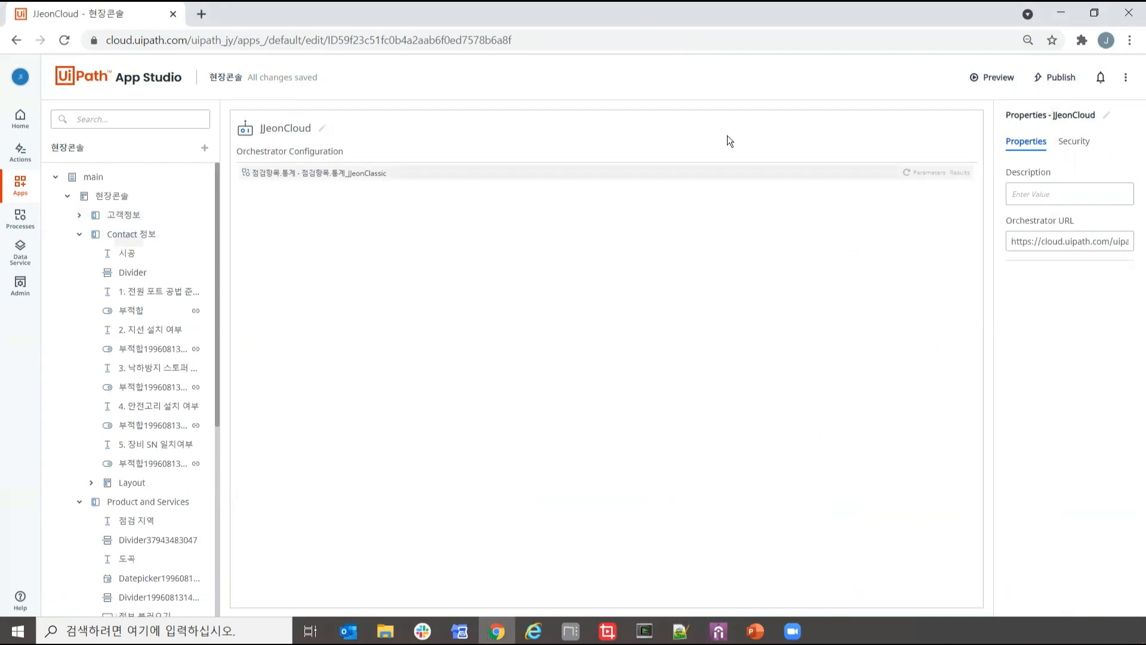
click(111, 197)
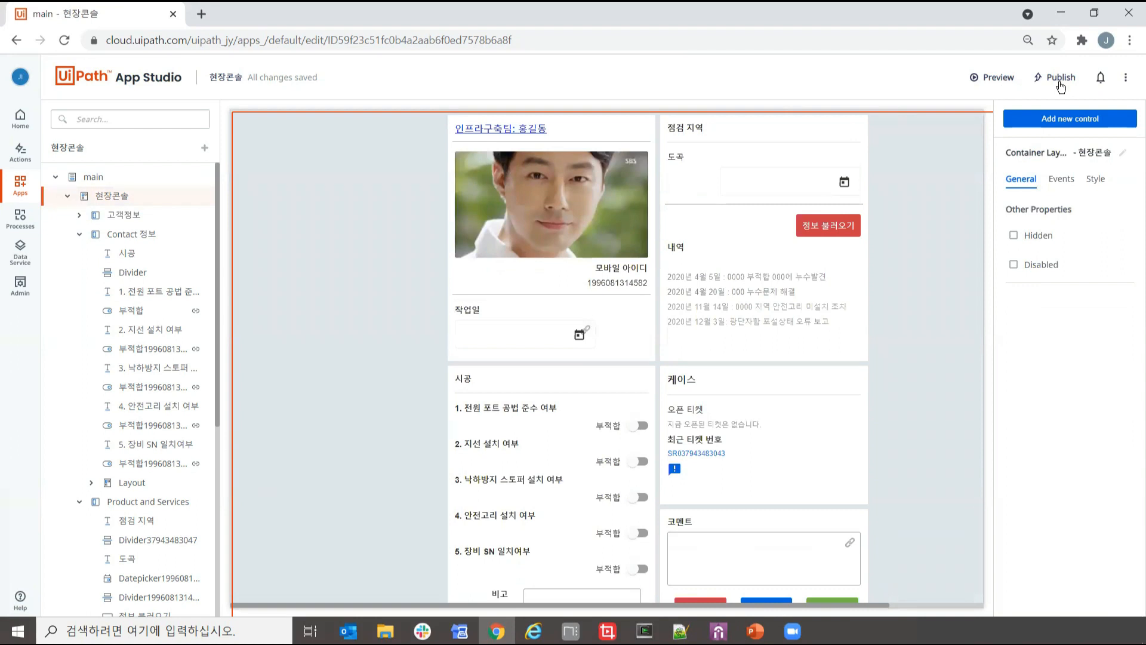
click(1061, 88)
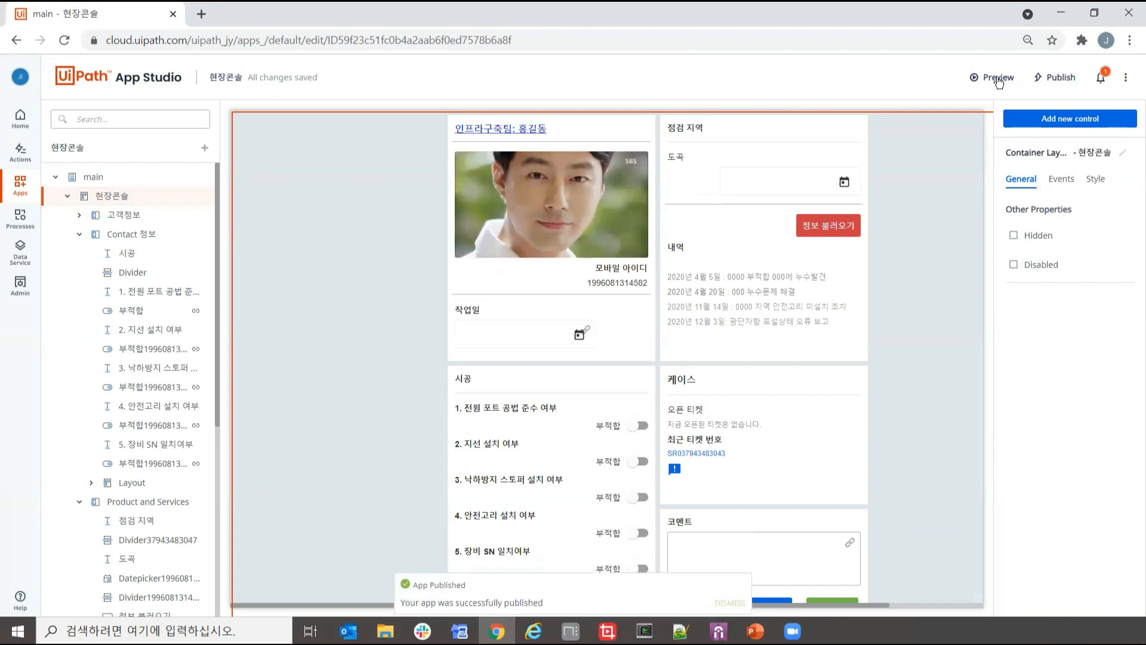
click(998, 79)
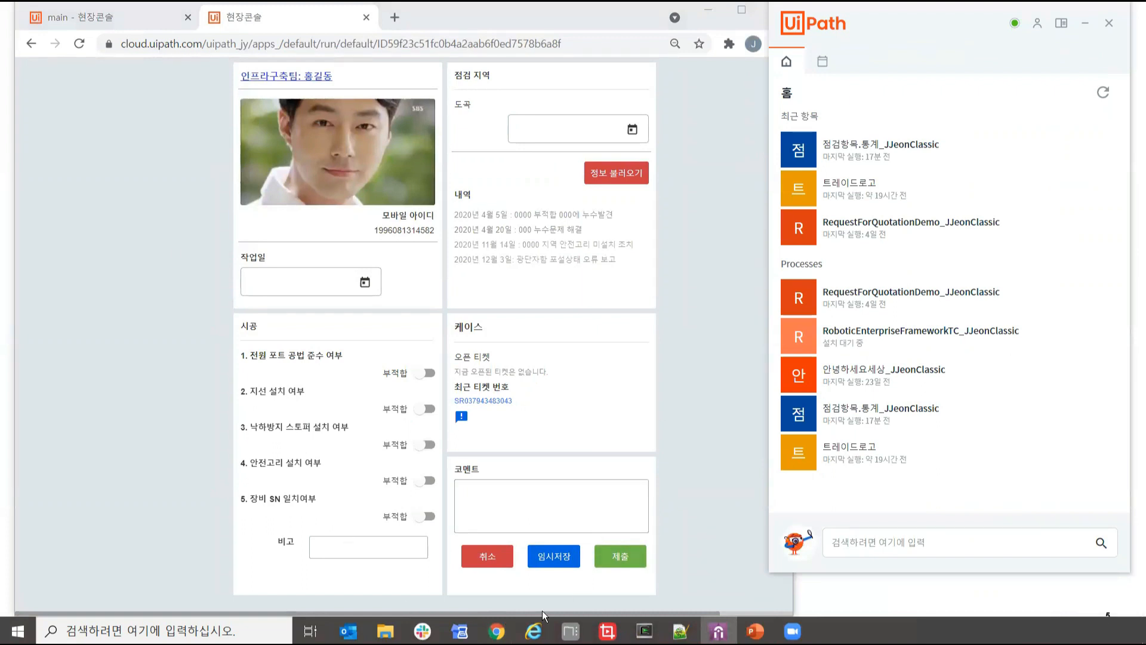
- Set the 작업일 date in the running 현장콘솔 app to 4/23/2021
click(370, 290)
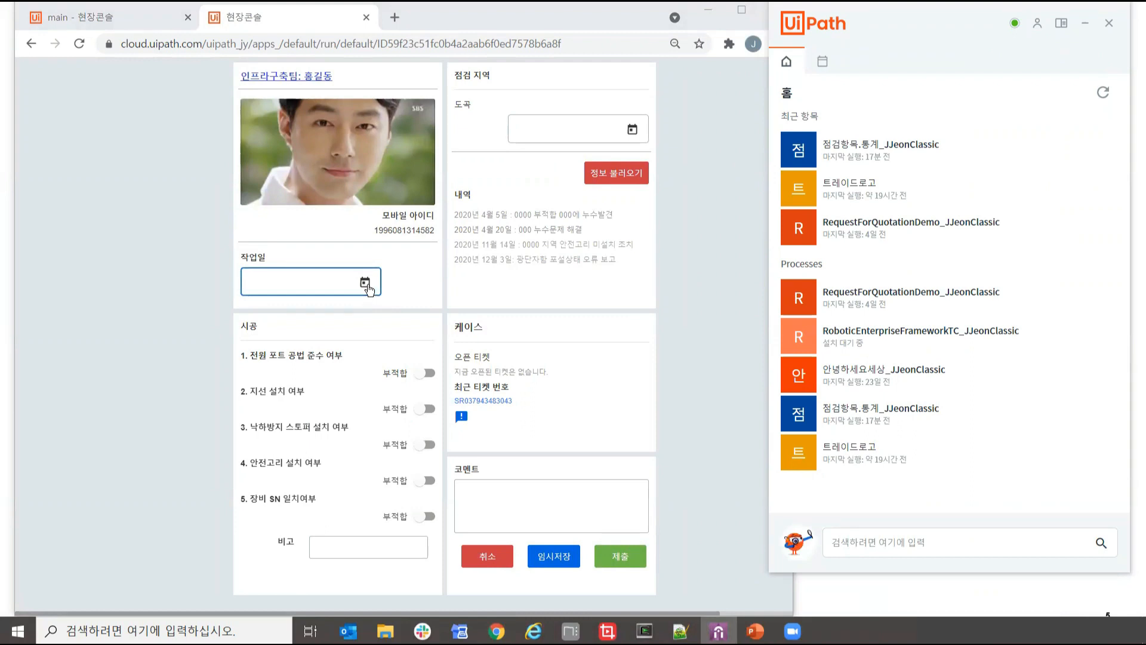
click(364, 283)
click(376, 445)
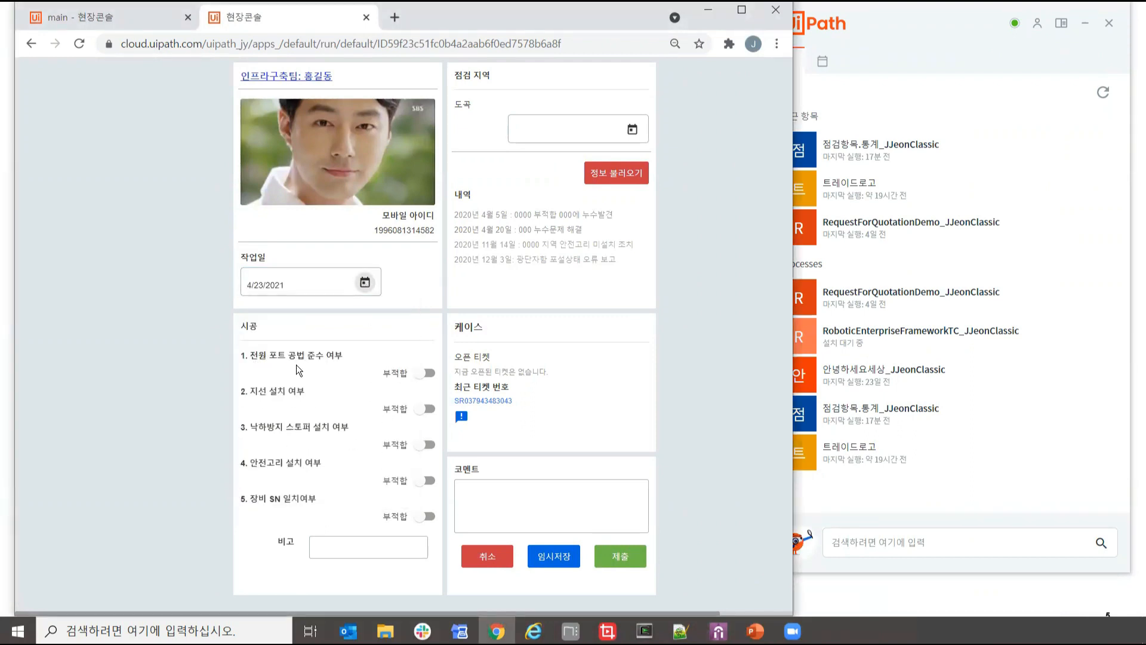
- Turn on the 부적합 switches for inspection items 1 to 4 and enter the comment "4월 23일 점검완료하였습니다."
click(427, 373)
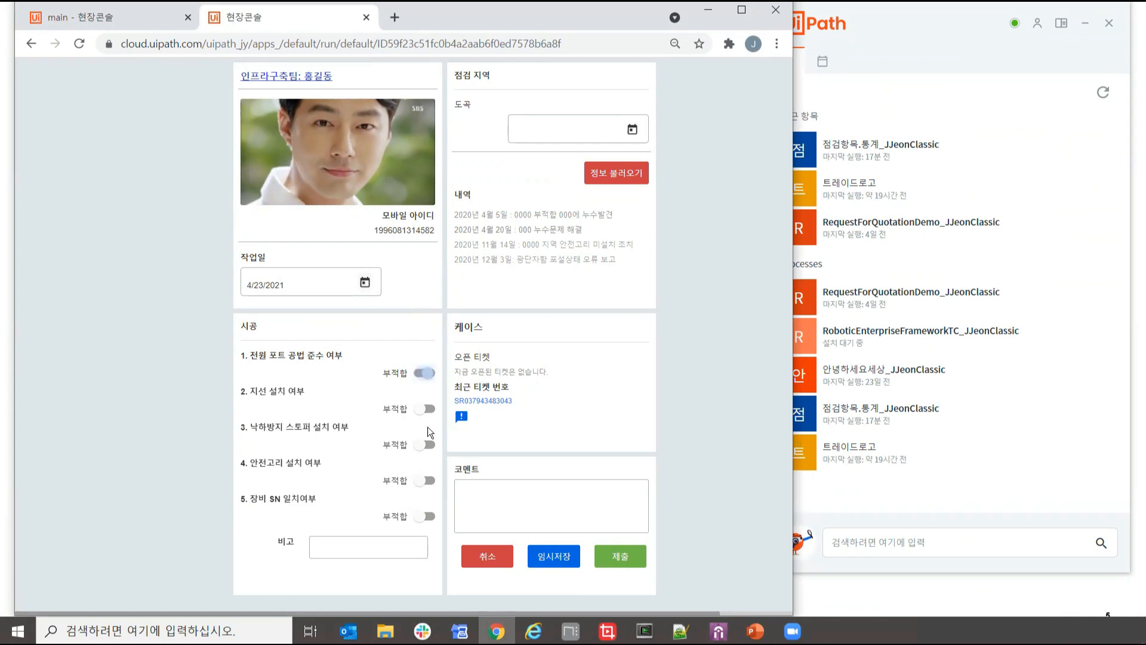
click(427, 410)
click(430, 446)
click(427, 481)
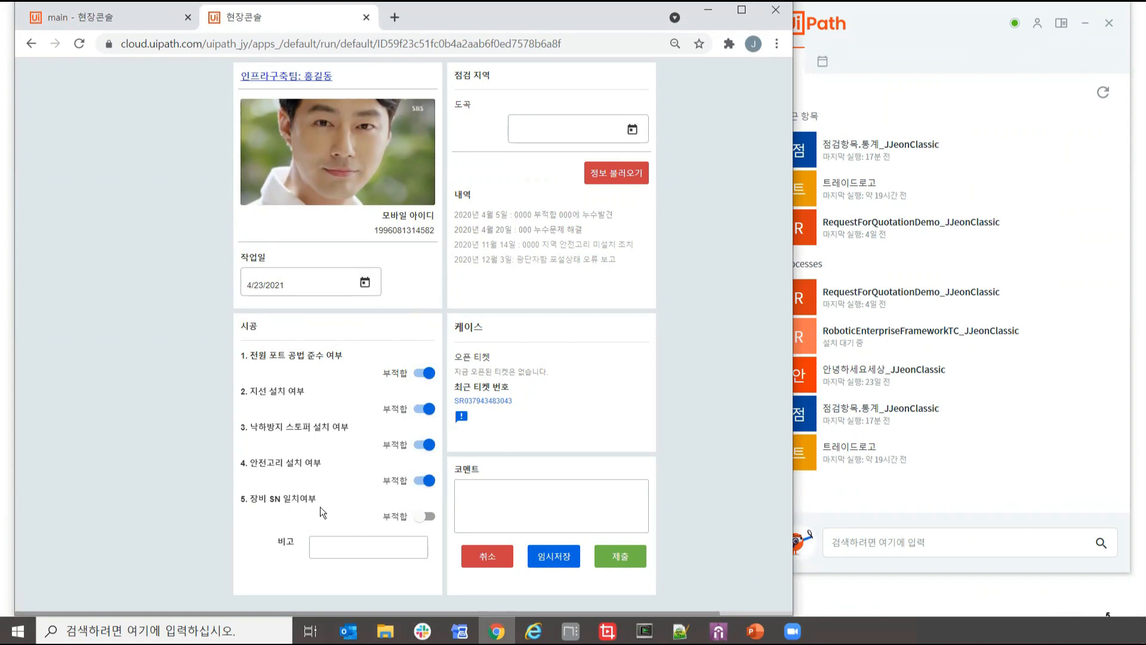
click(425, 517)
click(479, 507)
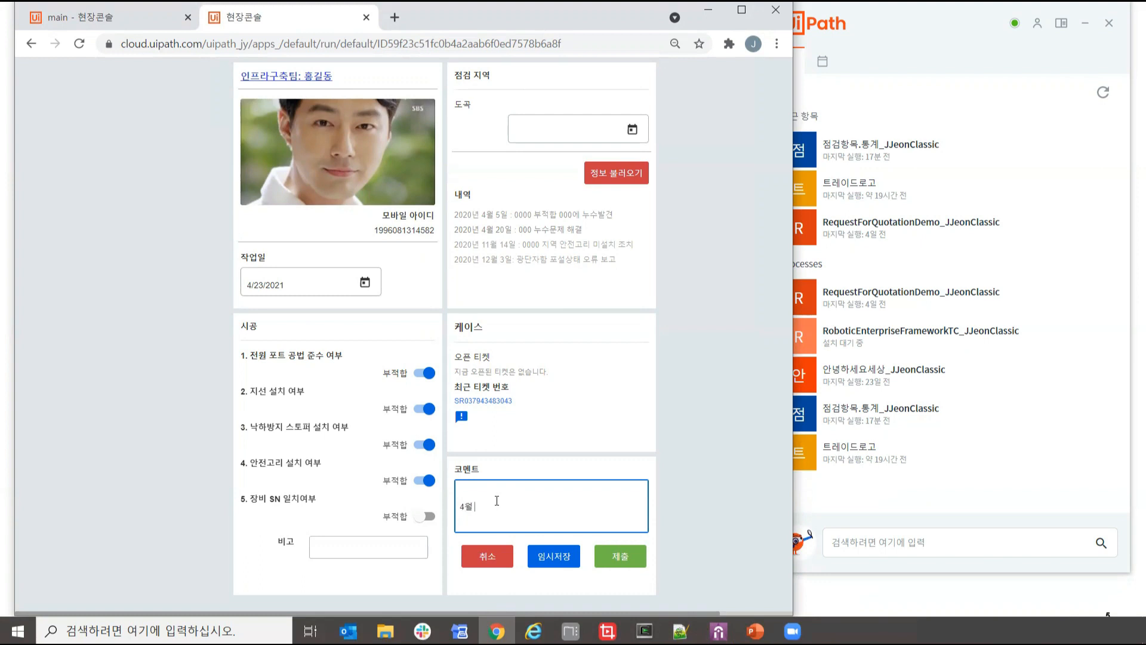
text(4월 23일 점검완료하여)
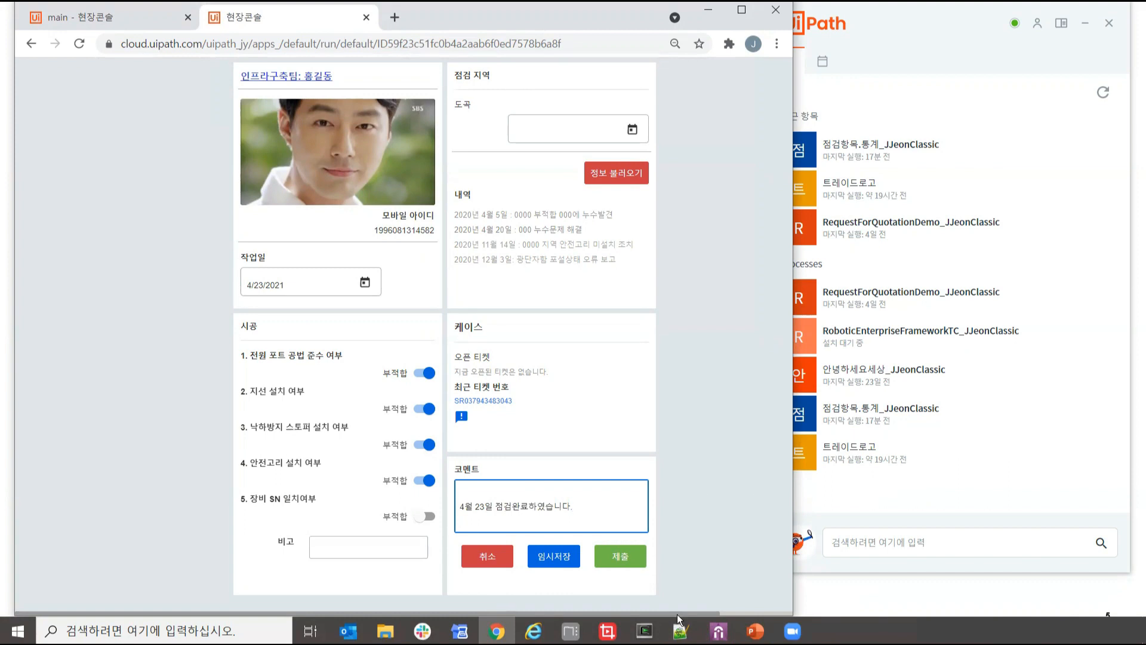
- Arrange the browser and UiPath Assistant side by side and submit the inspection form
click(845, 29)
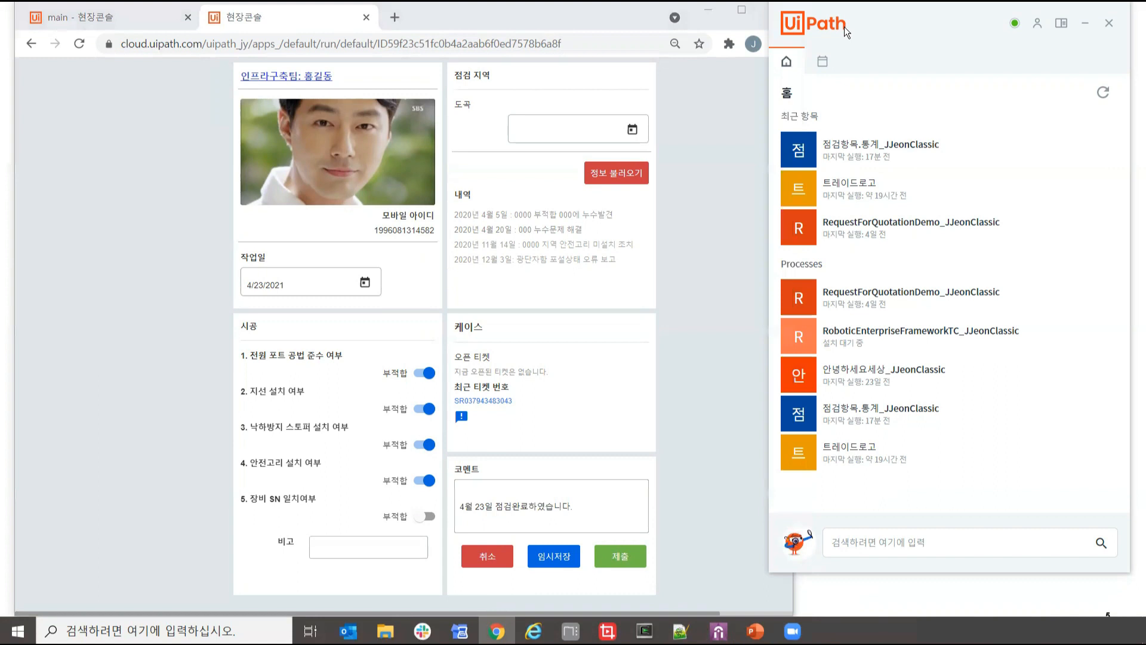
drag(845, 30, 826, 34)
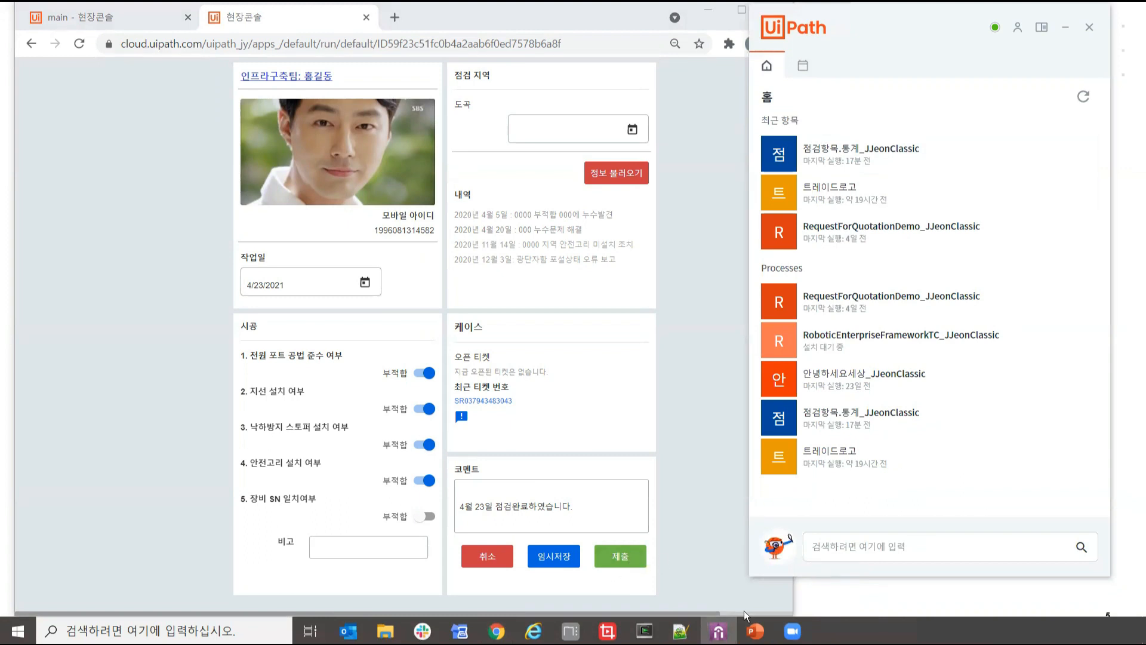
click(791, 615)
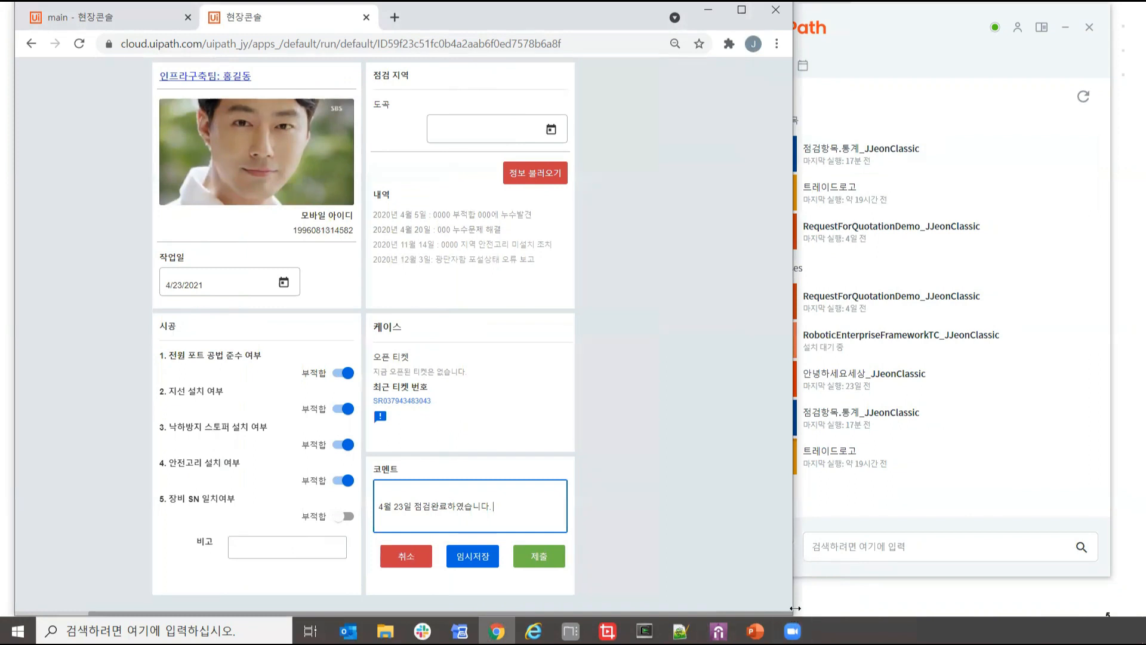
drag(795, 608, 700, 608)
click(535, 556)
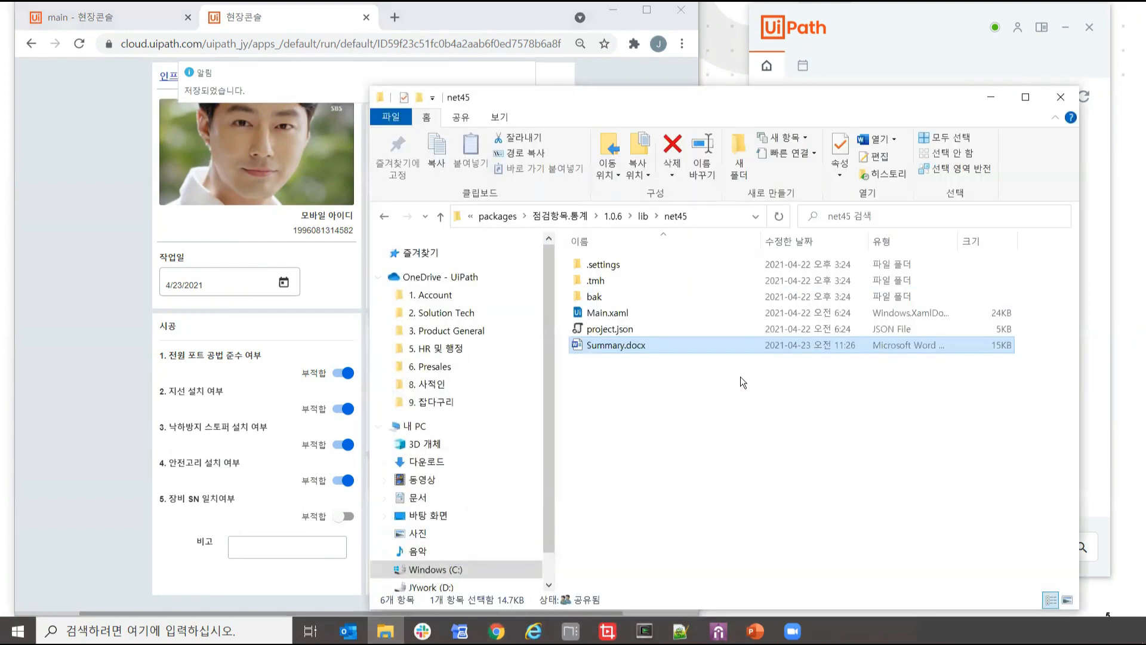
- Open Summary.docx from the net45 folder, check the 장비SN일치여부 value in its table and close the document
double_click(683, 346)
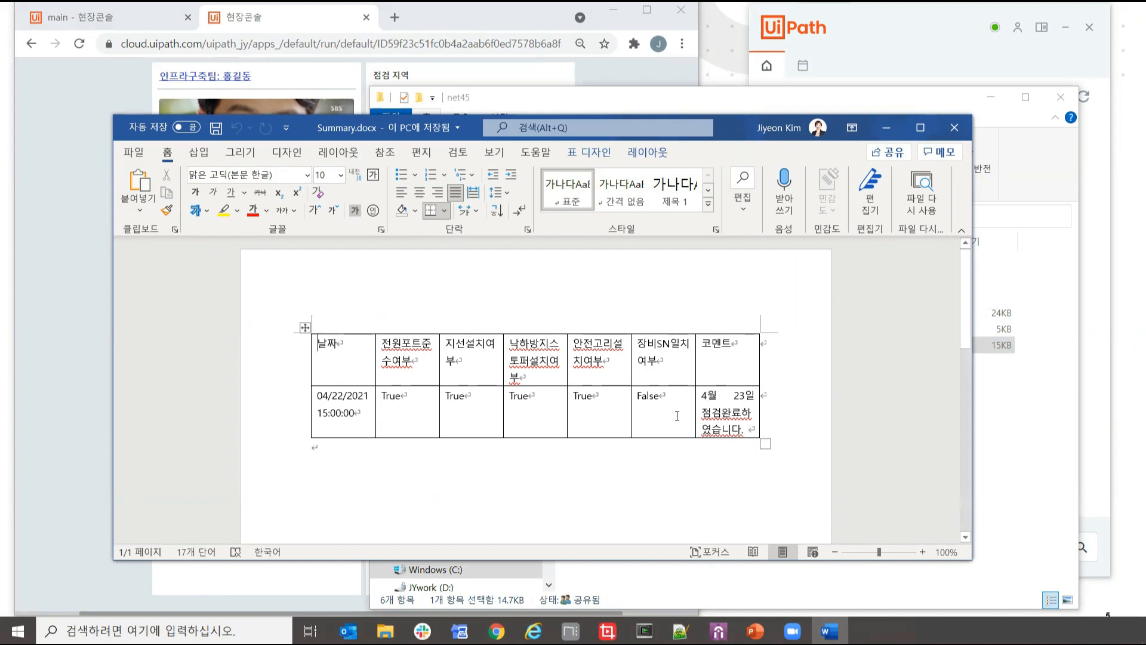
drag(670, 399, 637, 397)
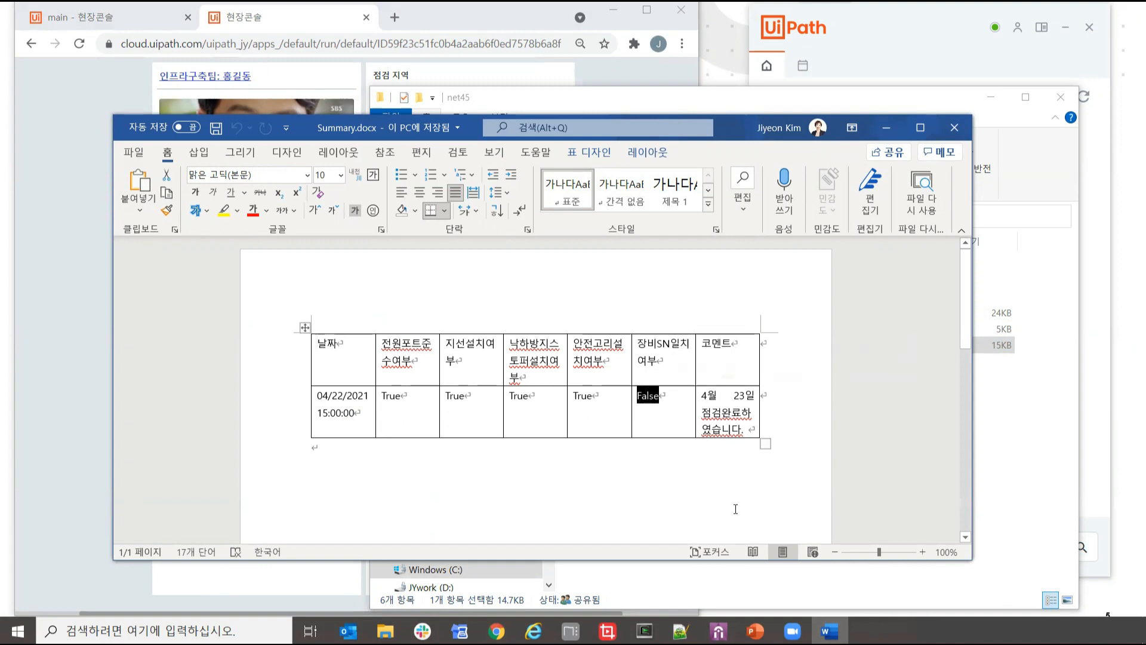
click(958, 132)
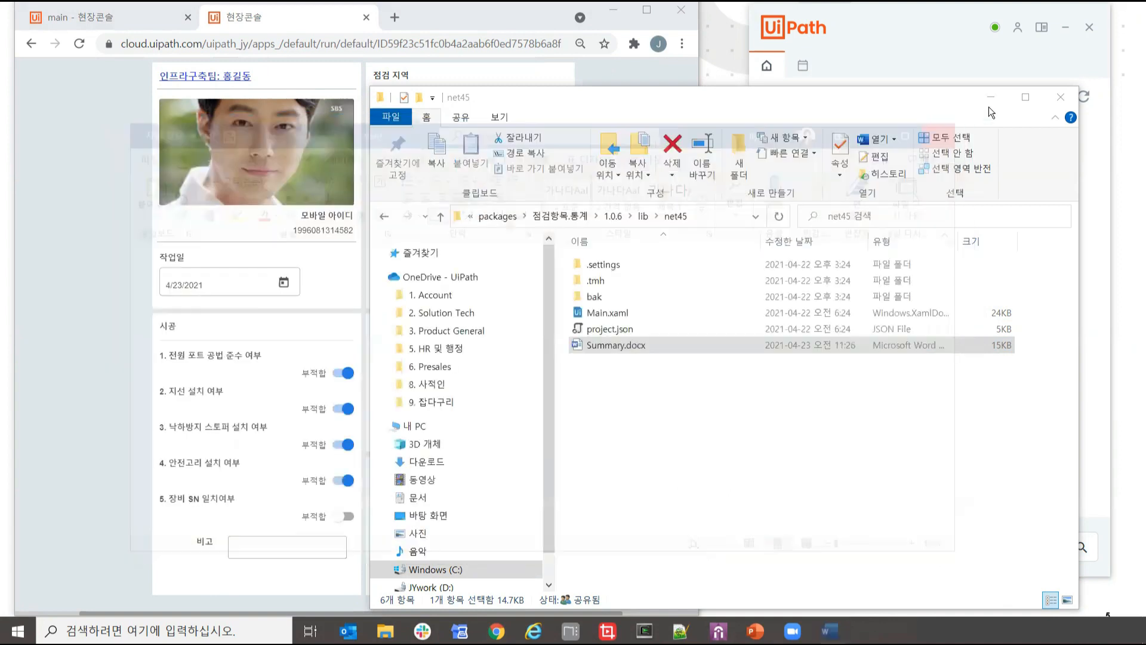
- Turn off the 낙하방지 스토퍼 설치 여부 switch and change the day in the comment to 24일
click(342, 446)
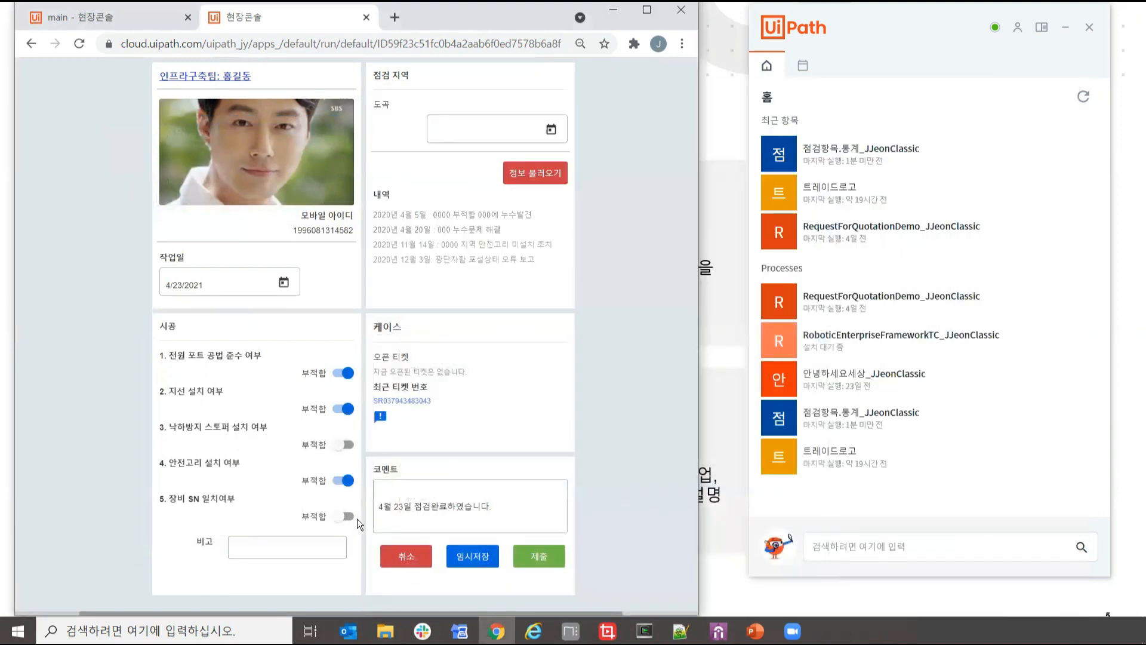
drag(404, 505, 400, 504)
text(4)
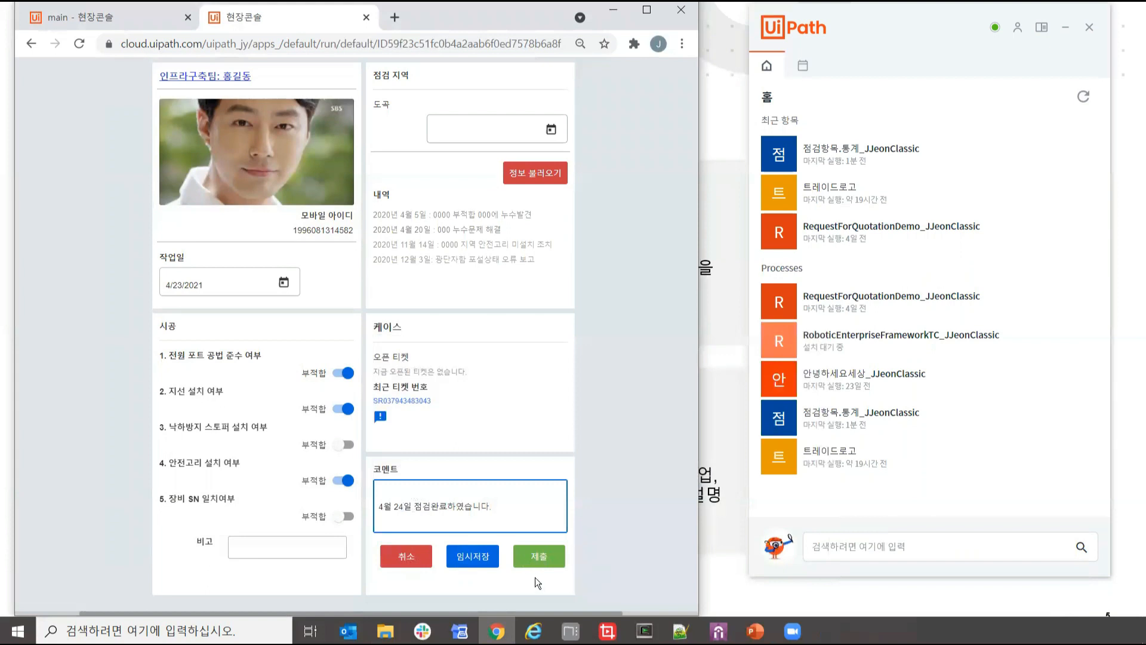
- Set the 작업일 date to 4/24/2021 and submit the form again to run the 점검항목.통계 process
click(283, 282)
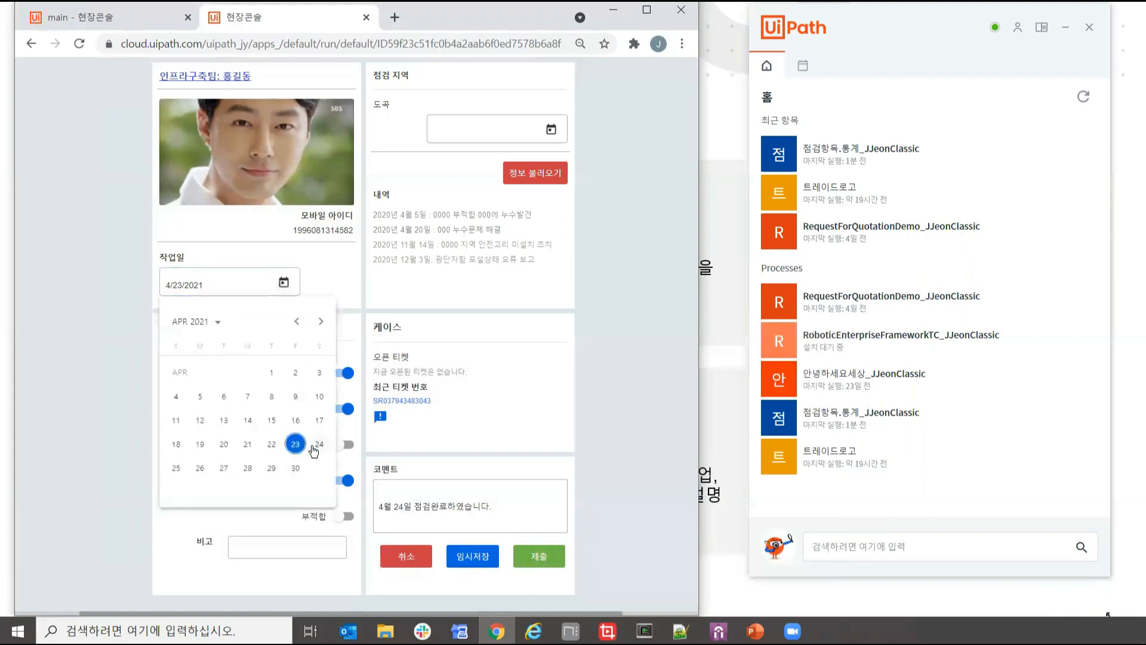
click(315, 449)
click(533, 559)
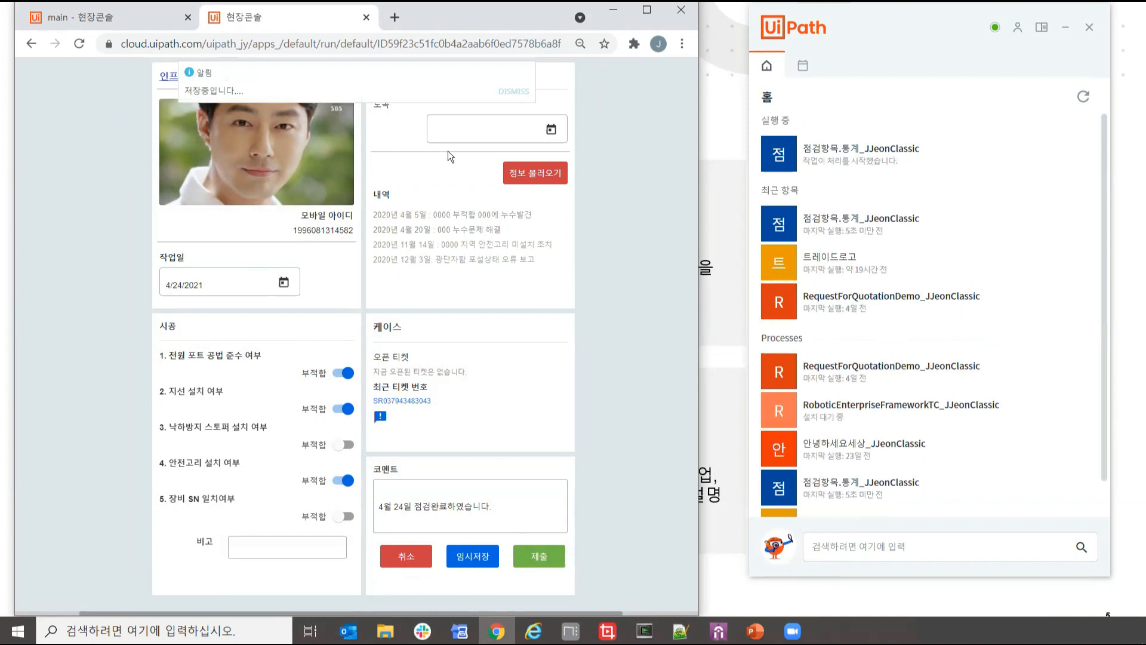
mouse_move(894, 173)
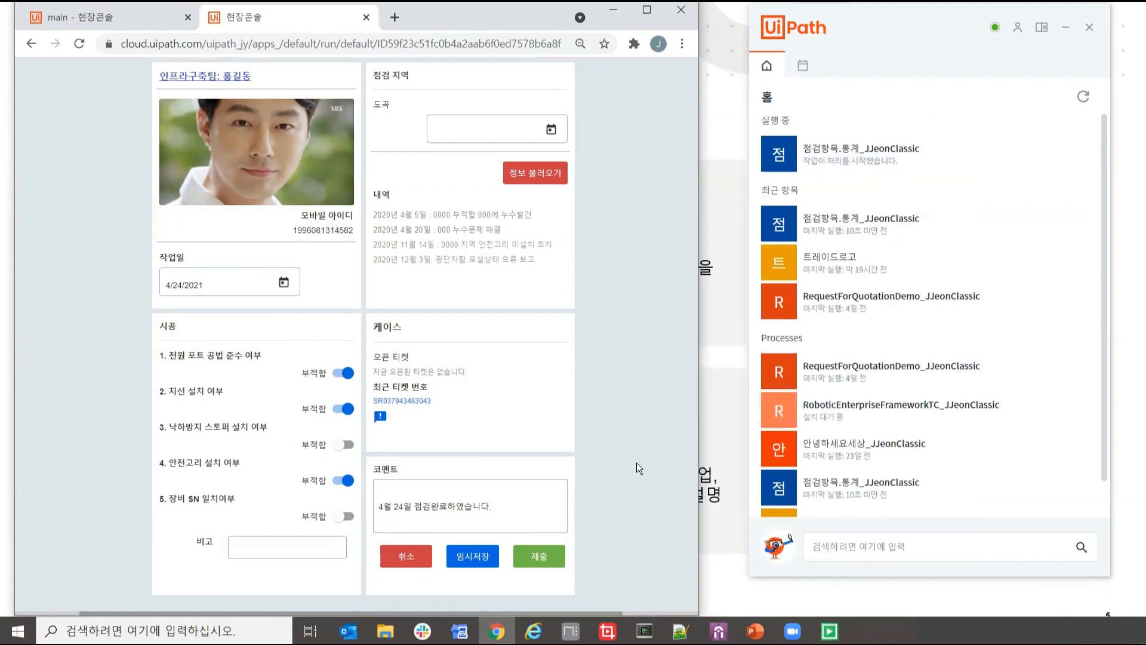
- Open Summary.docx again, review the newly added inspection table, and minimize the document and the folder window
click(386, 631)
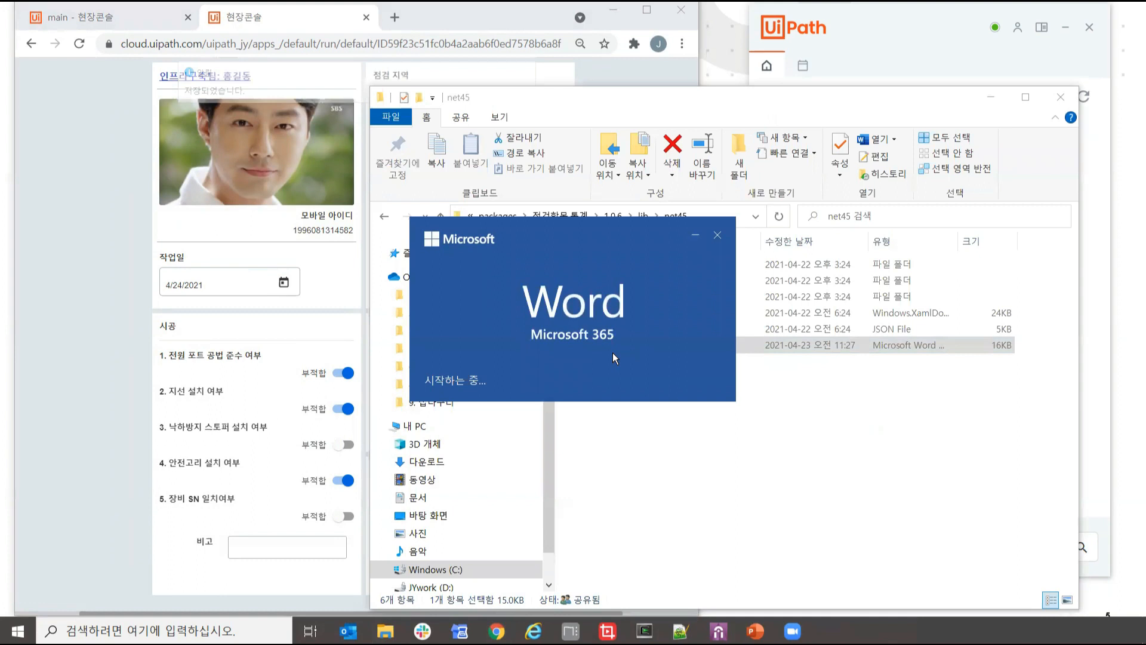
scroll(623, 441, down, 2)
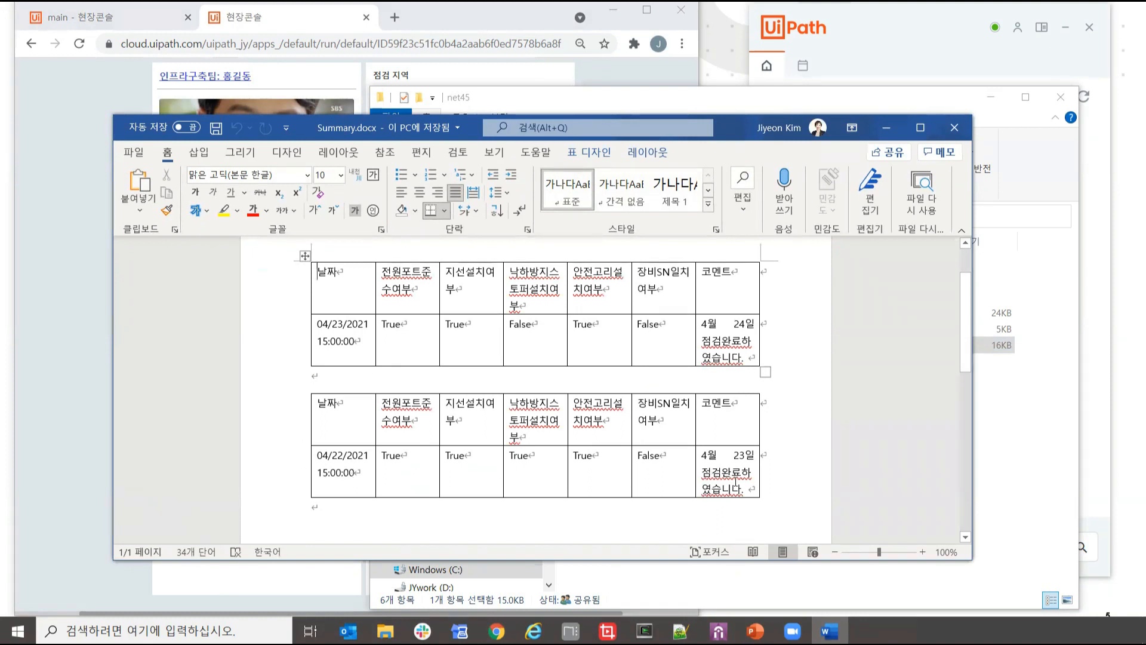
drag(734, 343, 364, 347)
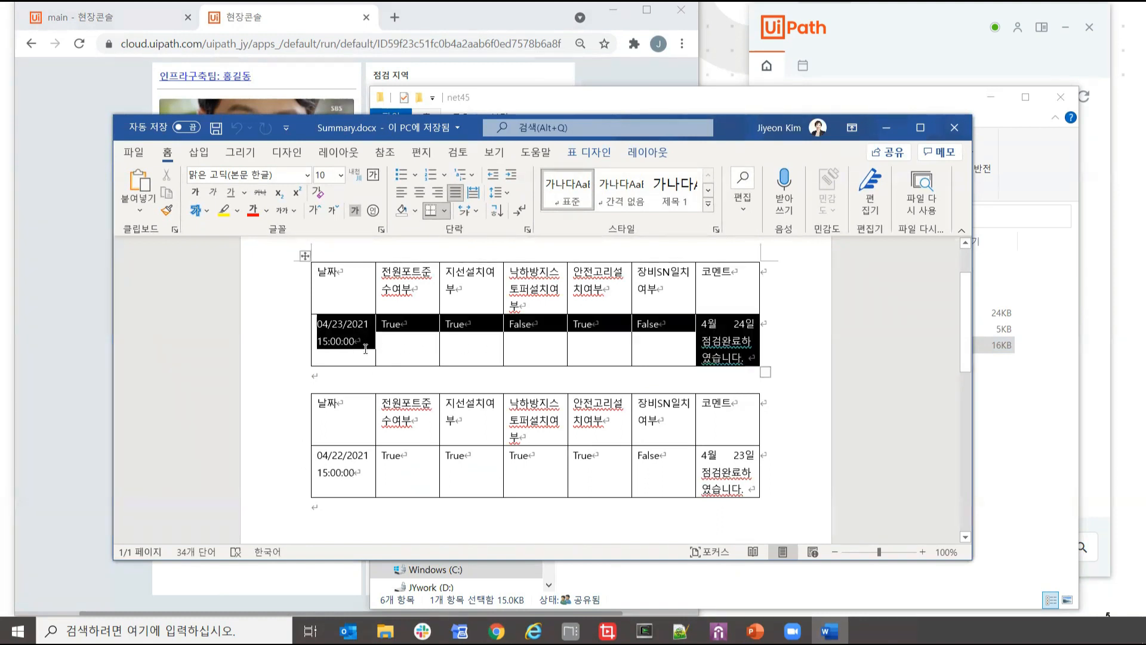
click(885, 415)
scroll(597, 413, up, 1)
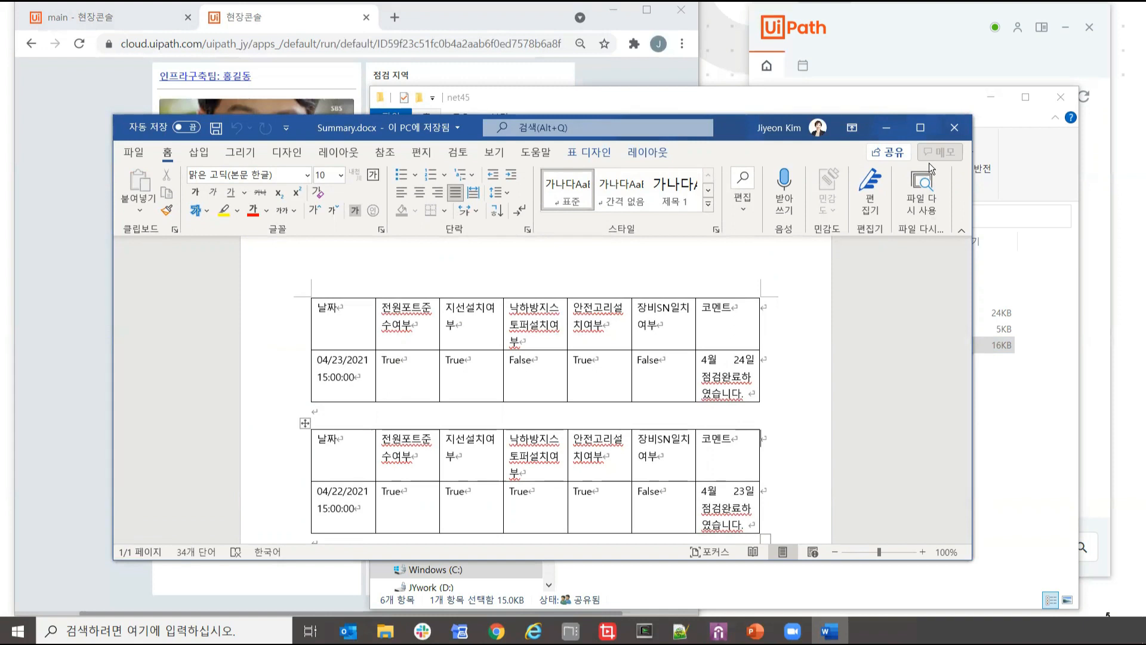
click(891, 129)
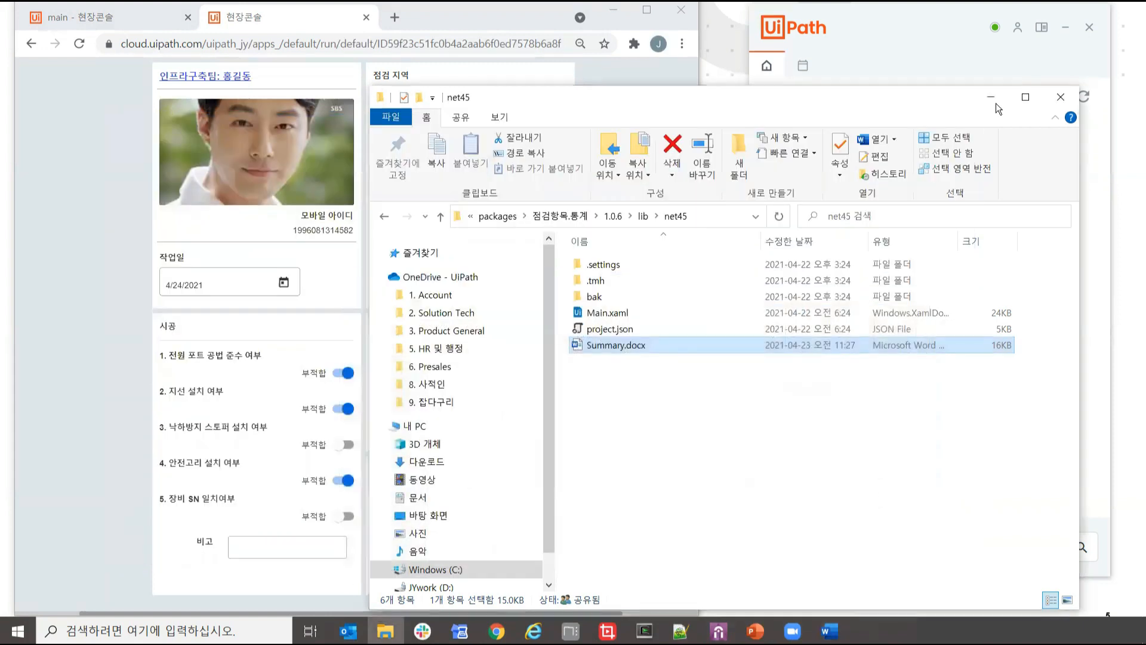
click(996, 101)
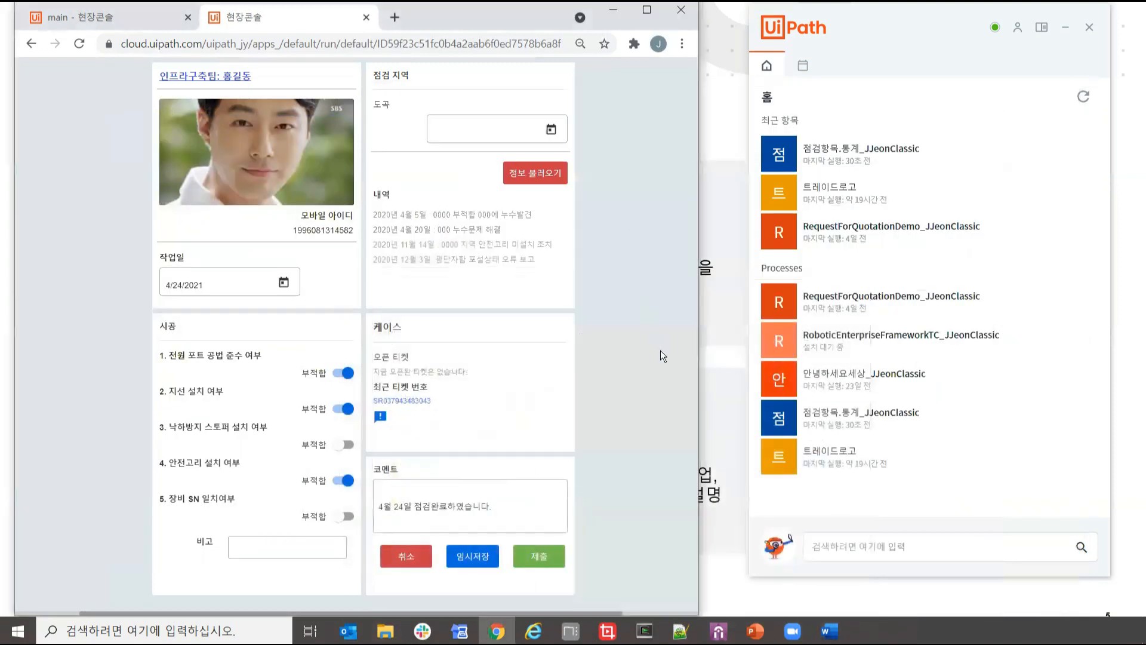